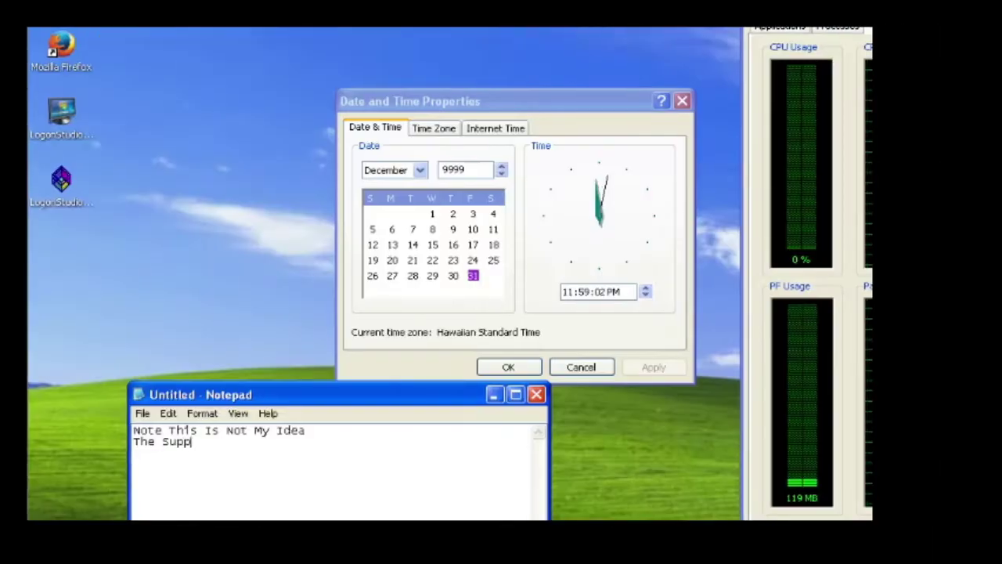
Step: Complete the note's second line as "The Supposed Myth is That After" and add "Year 10000 it is supposed to break windows xp" below it
{"action": "type", "text": "ed My"}
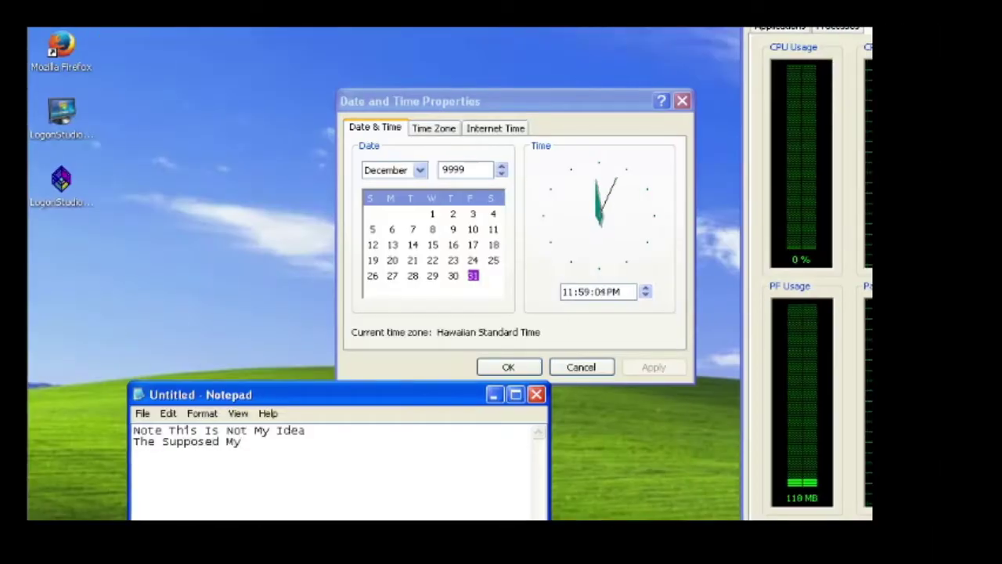
{"action": "type", "text": "th is That "}
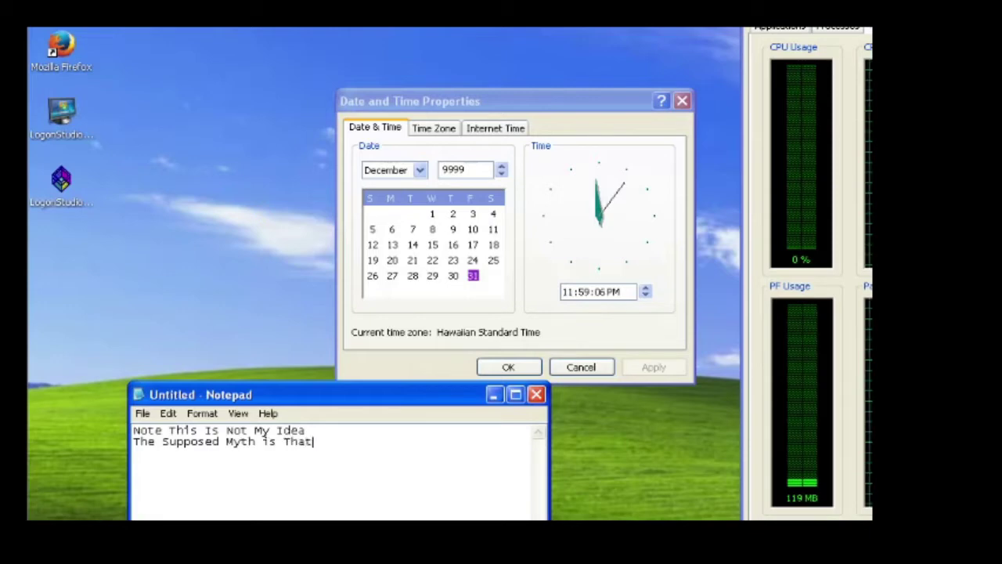
{"action": "type", "text": "After "}
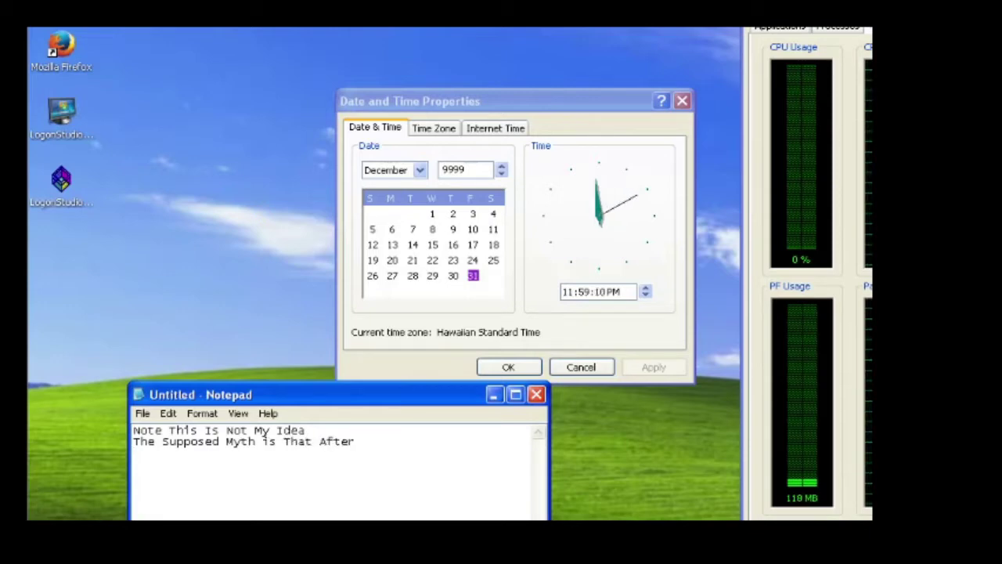
{"action": "type", "text": "Year 10000"}
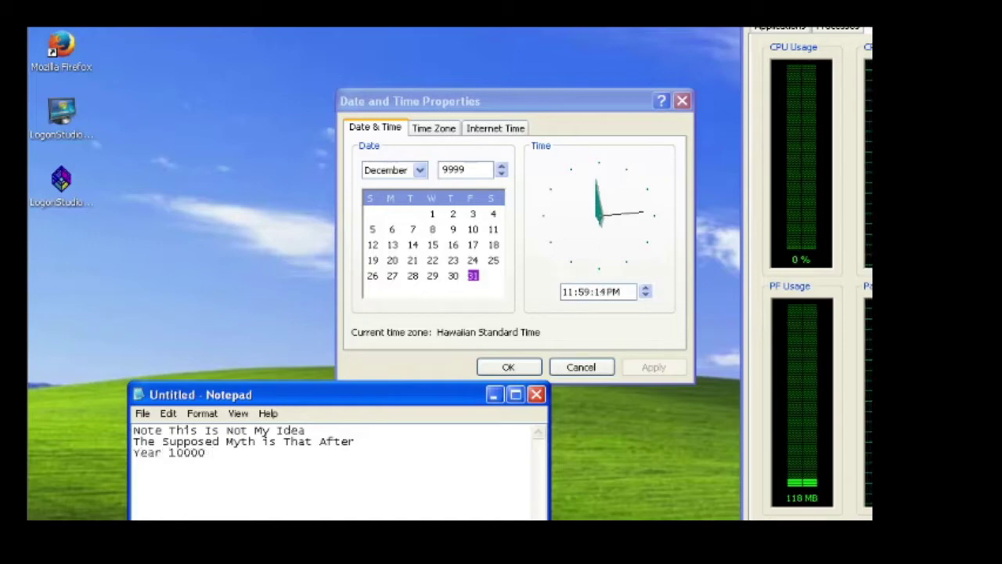
{"action": "type", "text": " It Is su"}
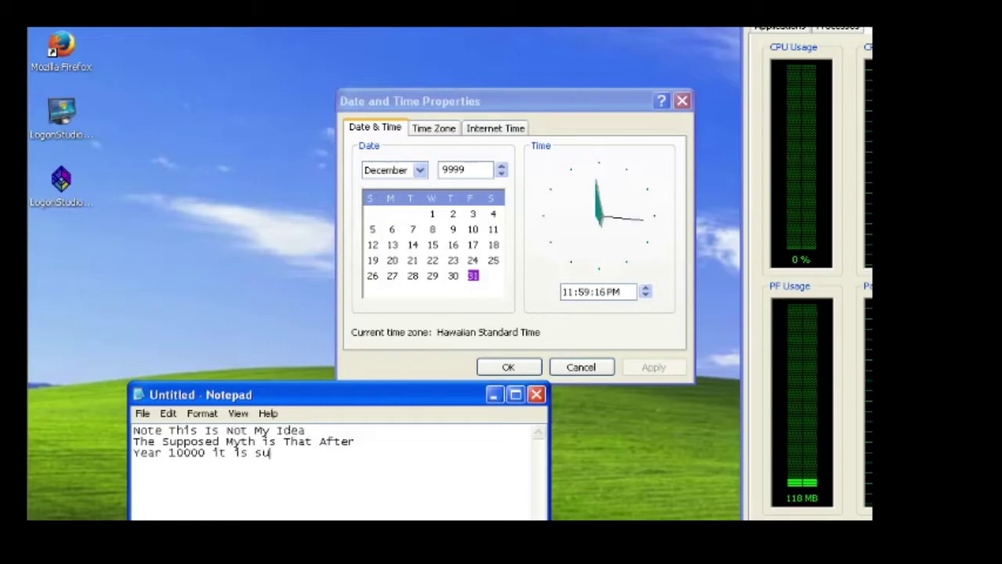
{"action": "type", "text": "pposed"}
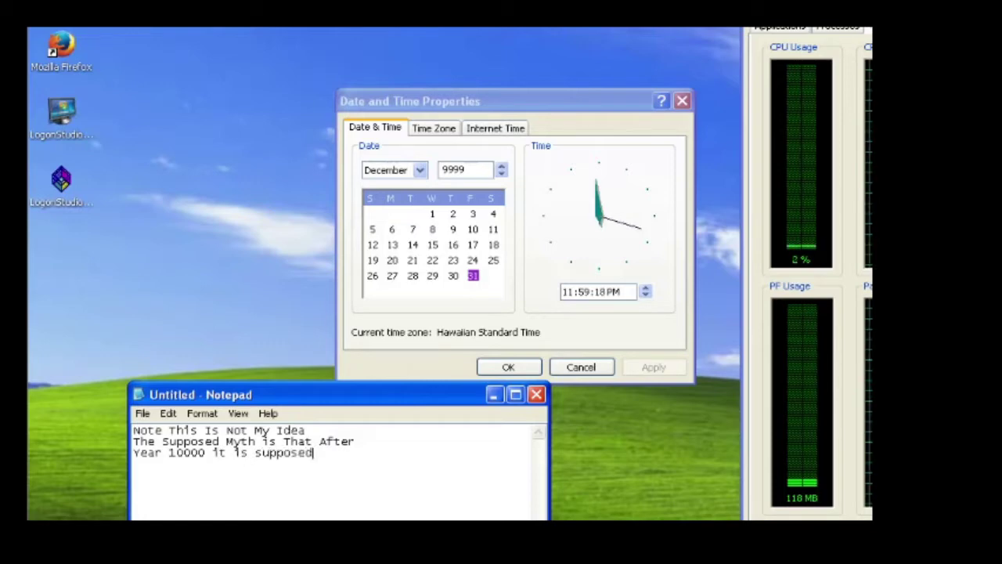
{"action": "type", "text": " to break "}
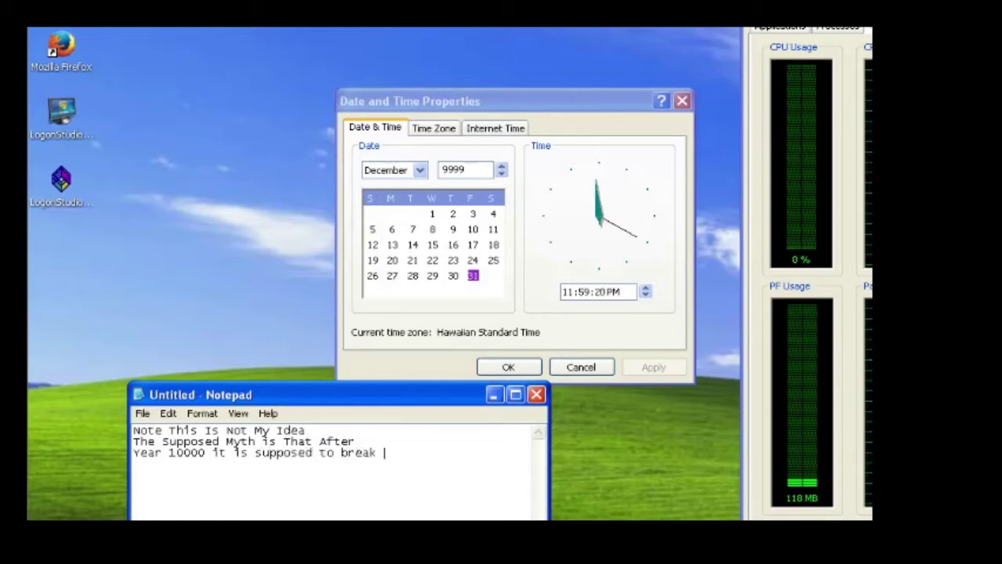
{"action": "type", "text": "windows xp"}
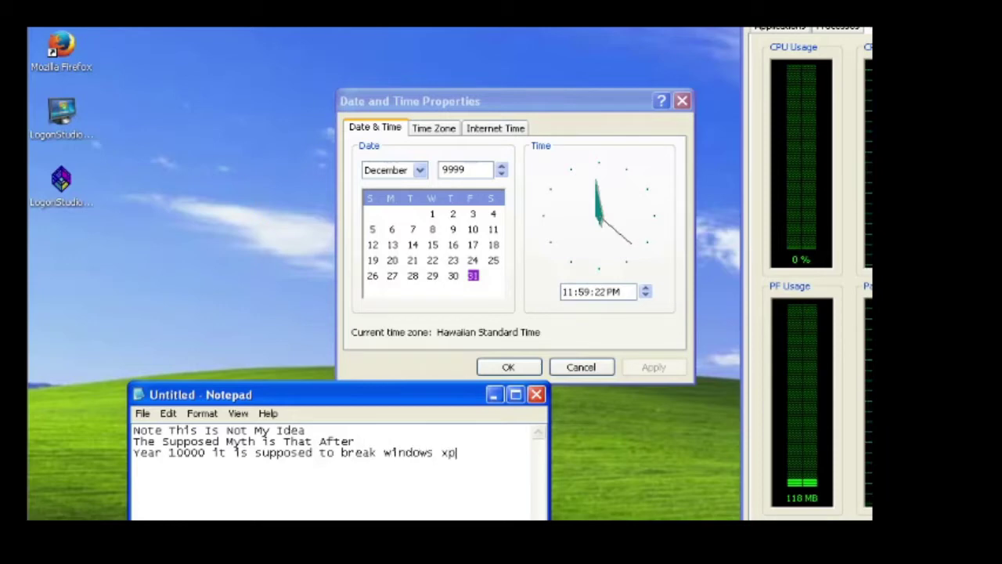
{"action": "key", "text": "Return"}
Step: Add the line "so im trying to rush to see if its real" to the note
{"action": "type", "text": "so im"}
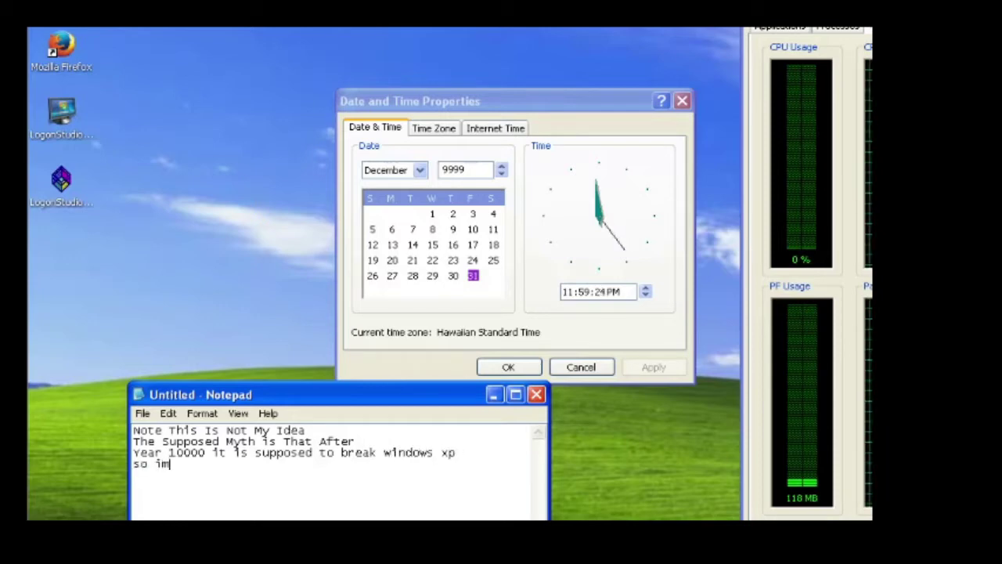
{"action": "type", "text": " trying t"}
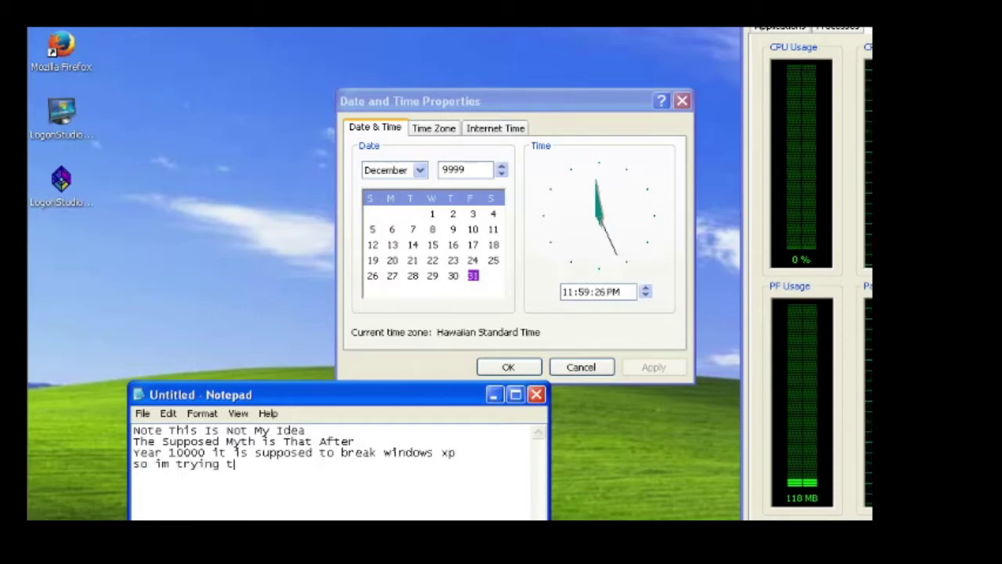
{"action": "type", "text": "o ruch"}
{"action": "key", "text": "BackSpace"}
{"action": "key", "text": "BackSpace"}
{"action": "type", "text": "sh to "}
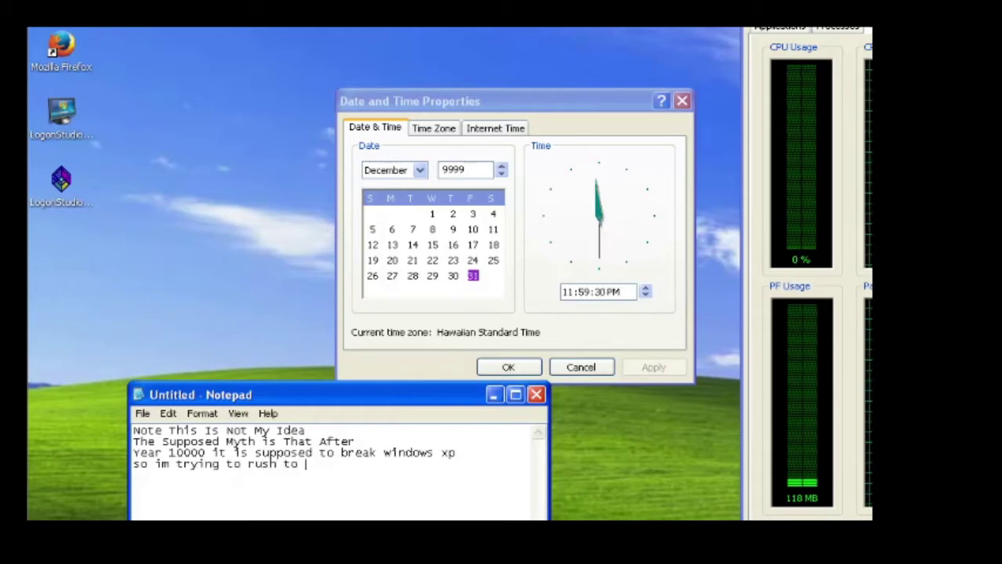
{"action": "type", "text": "see if it"}
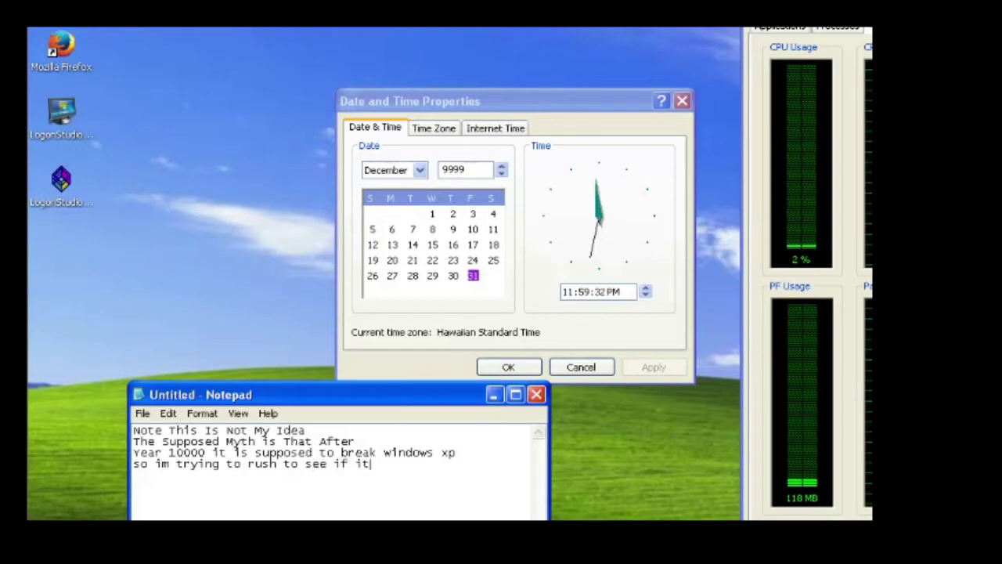
{"action": "type", "text": "s real"}
{"action": "key", "text": "Return"}
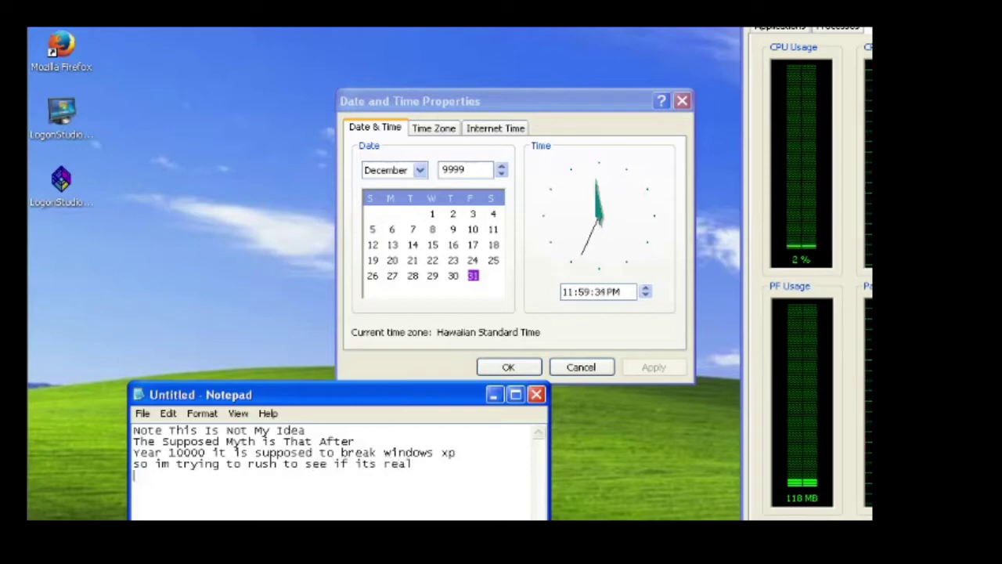
Step: Add the line "i spoofed it so it bios it looks like year 9999" to the note
{"action": "type", "text": "i spoofed it so"}
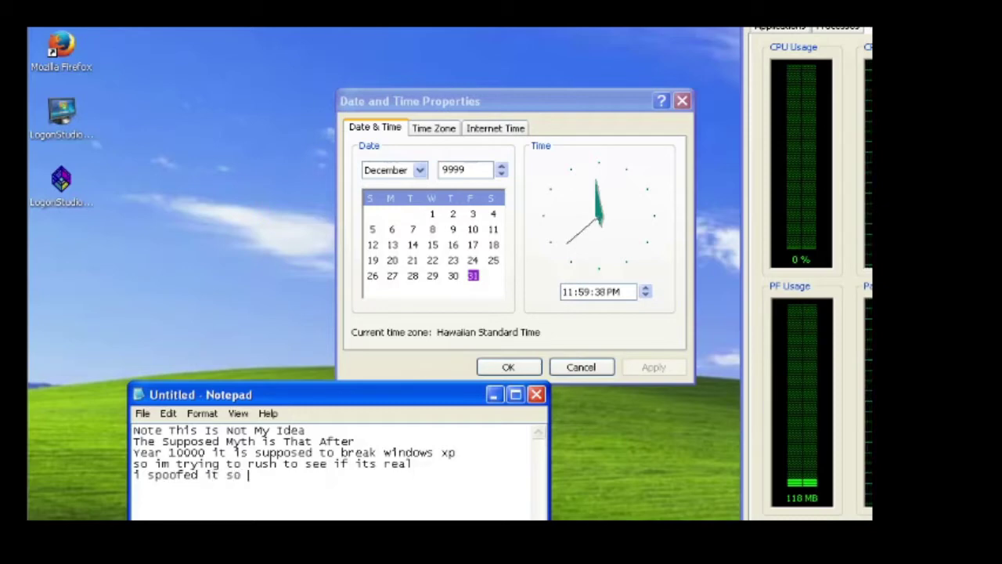
{"action": "type", "text": " it bl"}
{"action": "type", "text": "os it ki"}
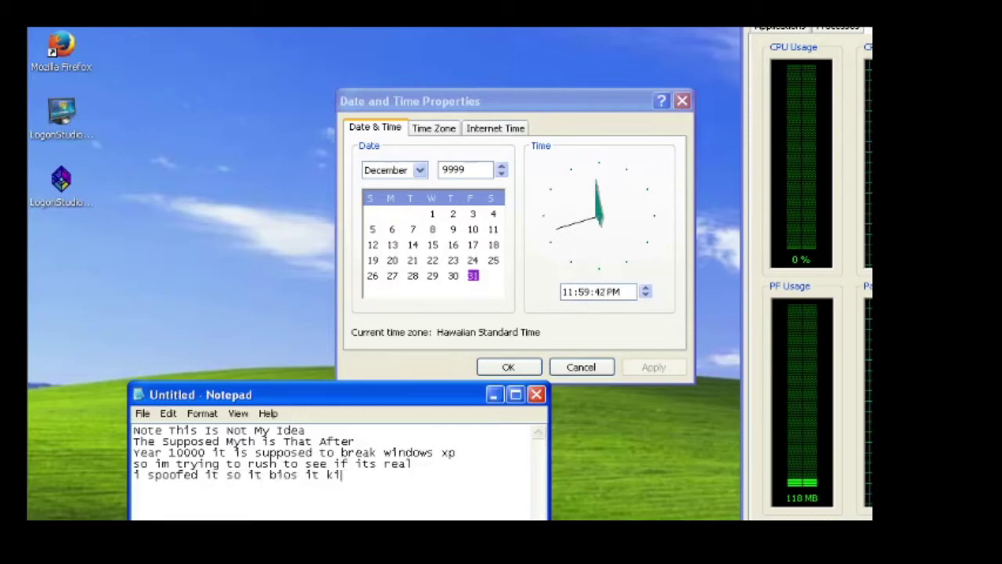
{"action": "key", "text": "BackSpace"}
{"action": "key", "text": "BackSpace"}
{"action": "type", "text": "looks "}
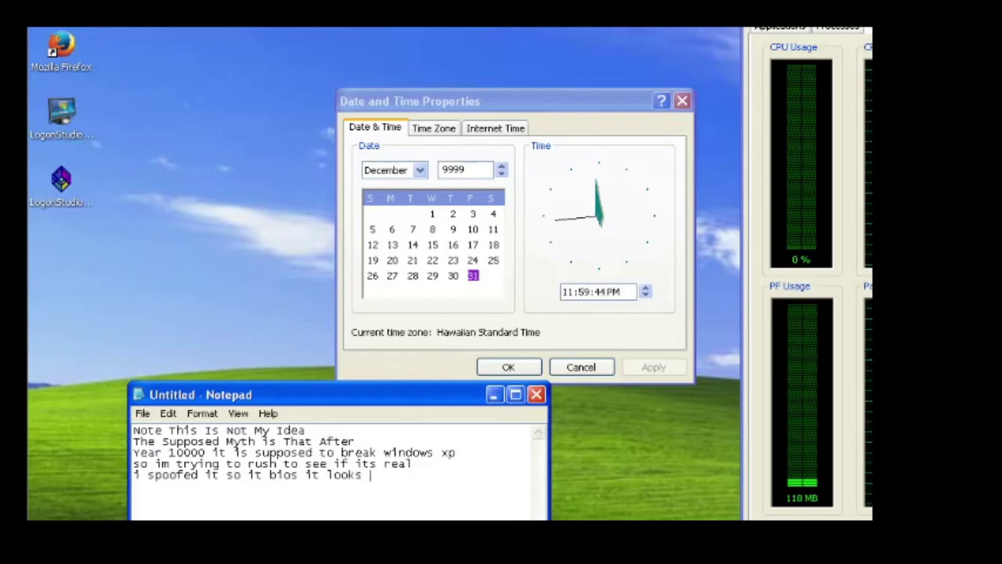
{"action": "type", "text": "like year "}
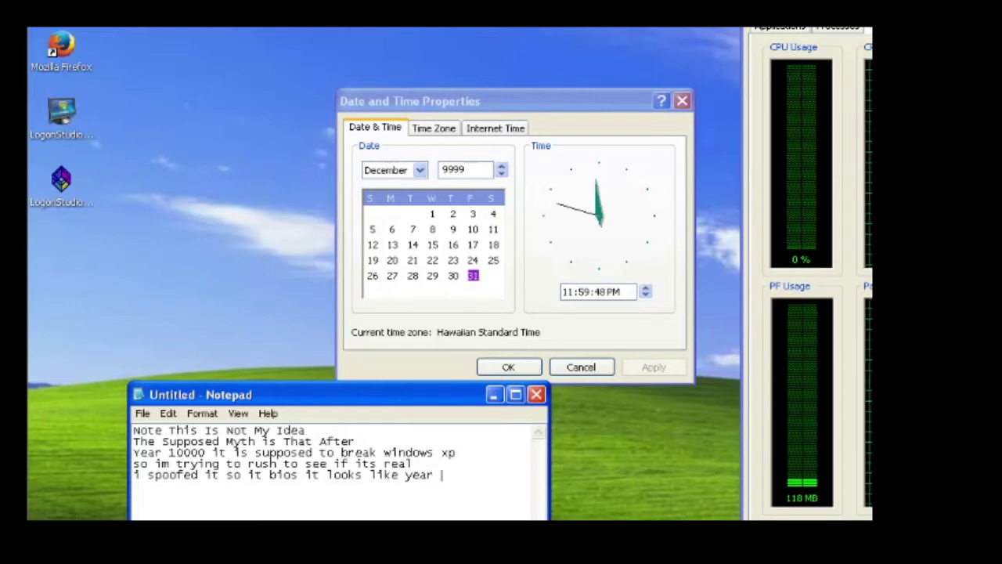
{"action": "type", "text": "9999"}
{"action": "key", "text": "Return"}
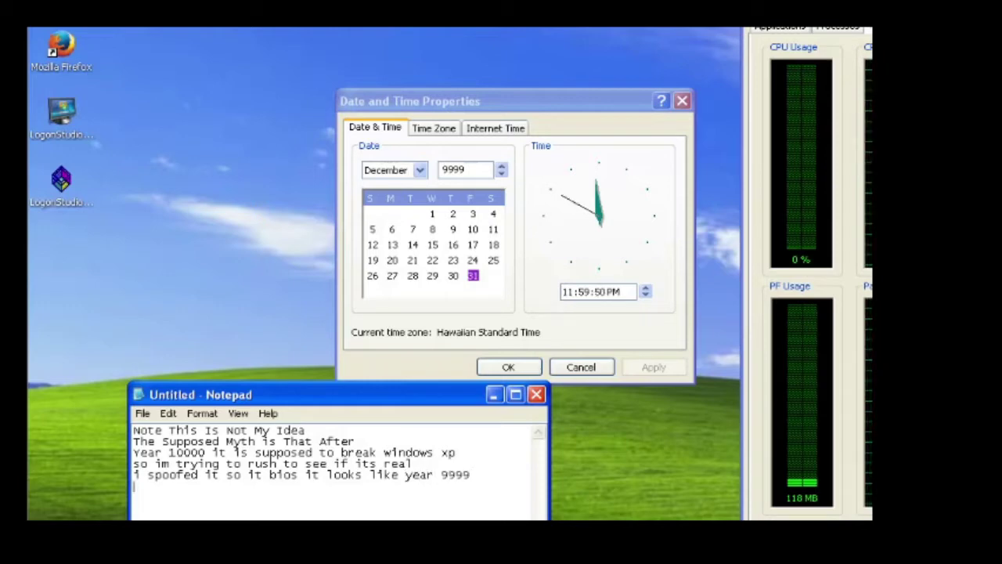
Step: Write "so 5 seconds" as the last line of the note
{"action": "type", "text": "so 10 se"}
{"action": "key", "text": "BackSpace"}
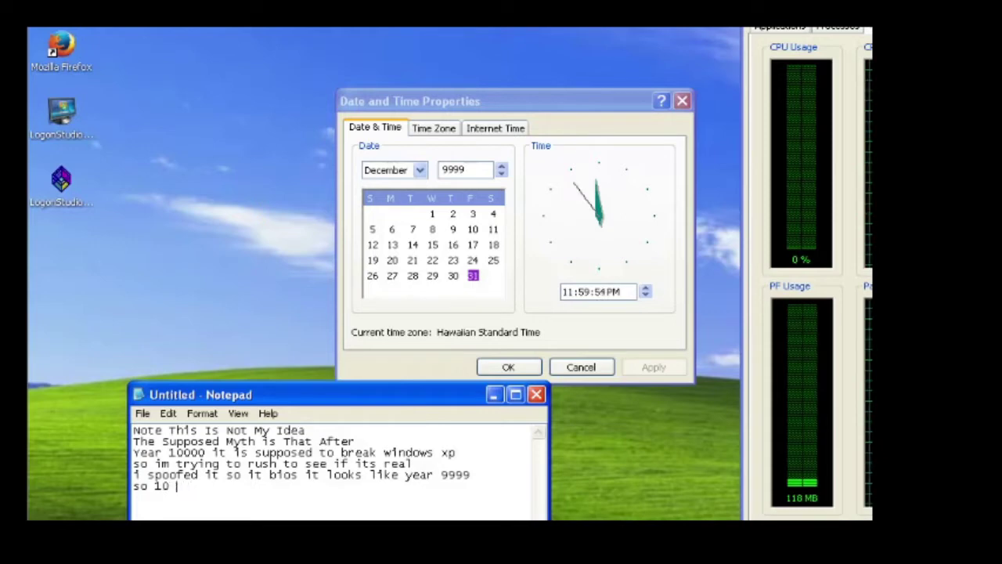
{"action": "key", "text": "BackSpace"}
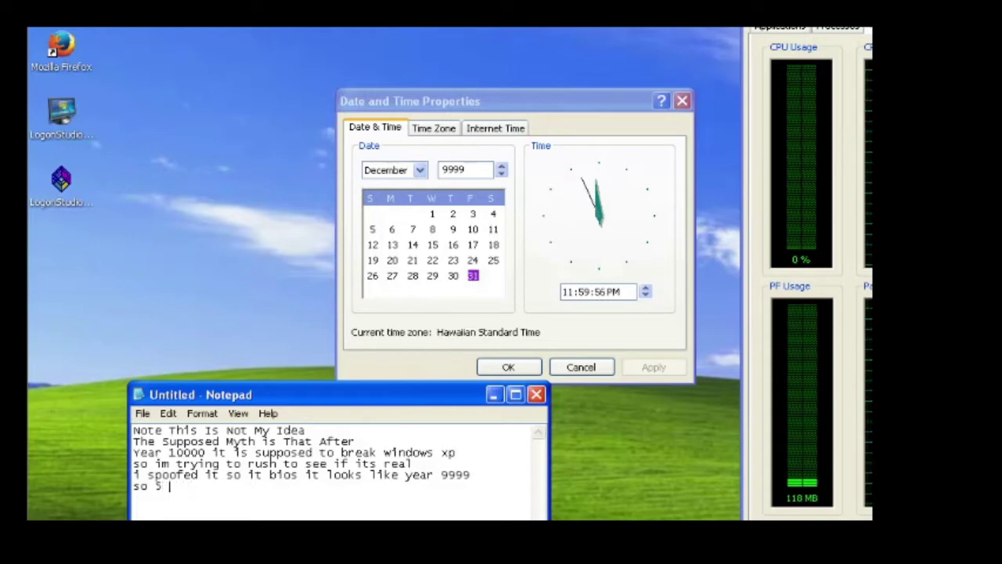
{"action": "type", "text": "sec"}
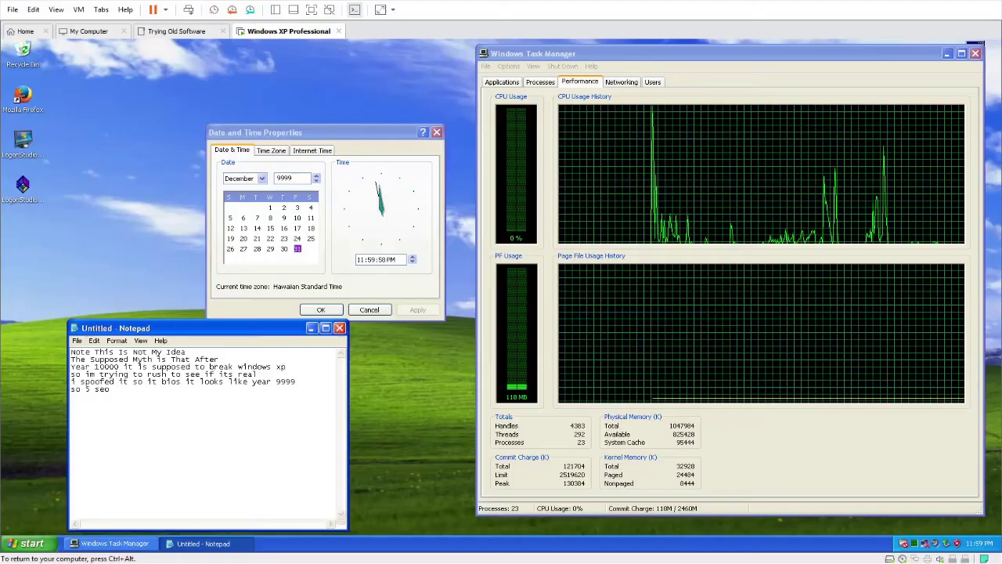
{"action": "key", "text": "BackSpace"}
{"action": "key", "text": "BackSpace"}
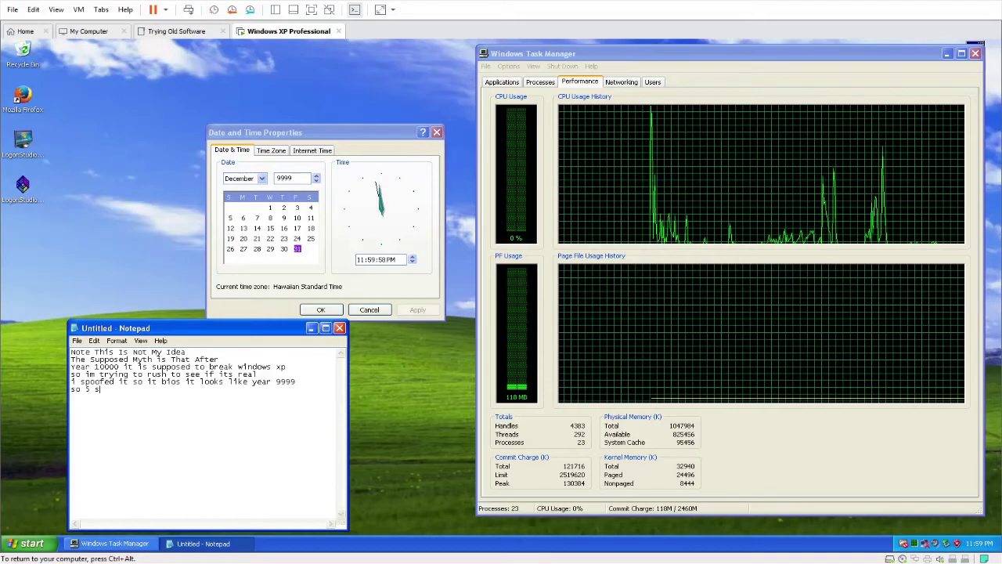
{"action": "type", "text": "eco"}
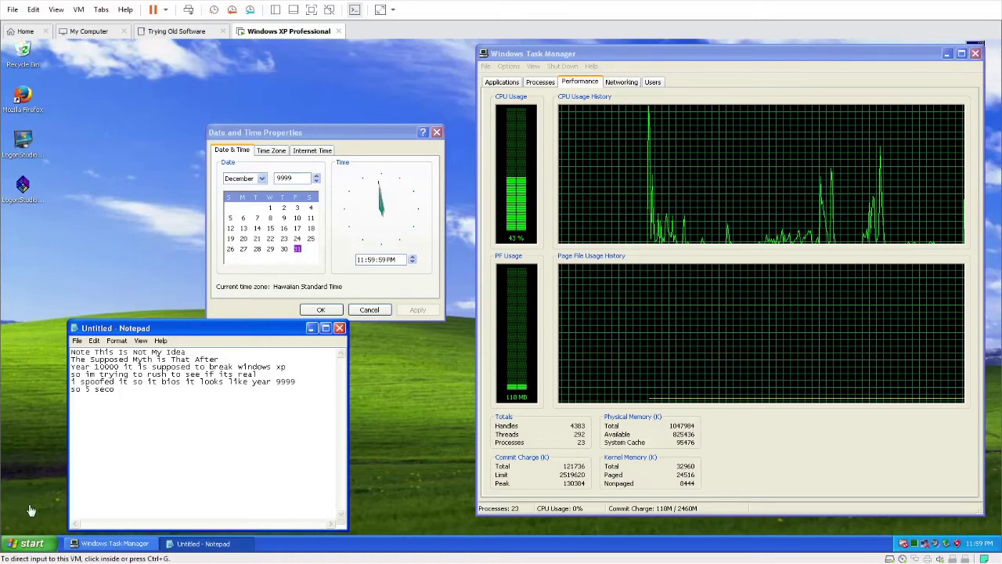
{"action": "type", "text": "nds"}
Step: Test the virtual machine's responsiveness by opening and closing its Start menu and entering "ittiitit" at the end of the note
{"action": "left_click", "coordinate": [64, 429]}
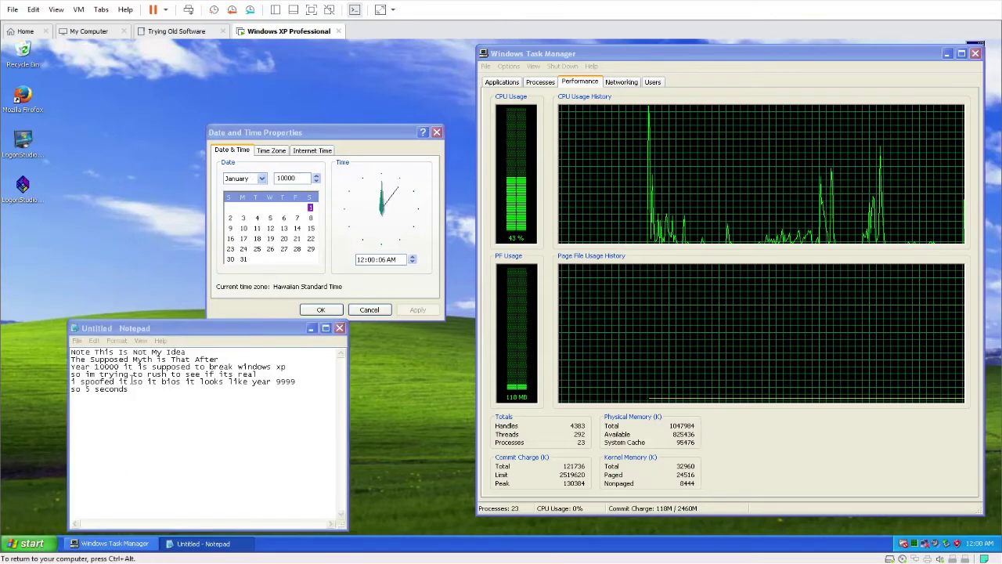
{"action": "left_click_drag", "start_coordinate": [133, 382], "coordinate": [146, 392]}
{"action": "left_click", "coordinate": [146, 392]}
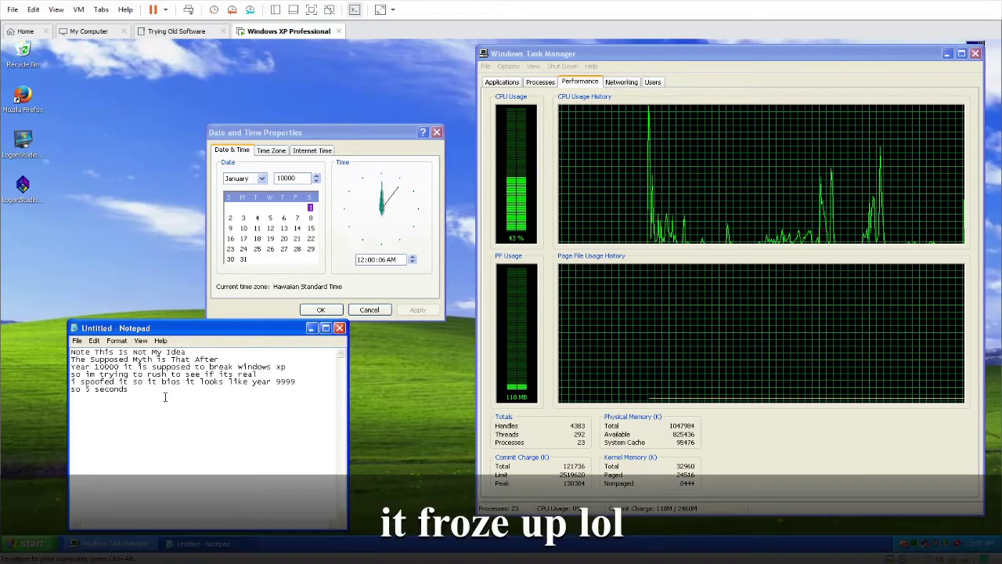
{"action": "key", "text": "super"}
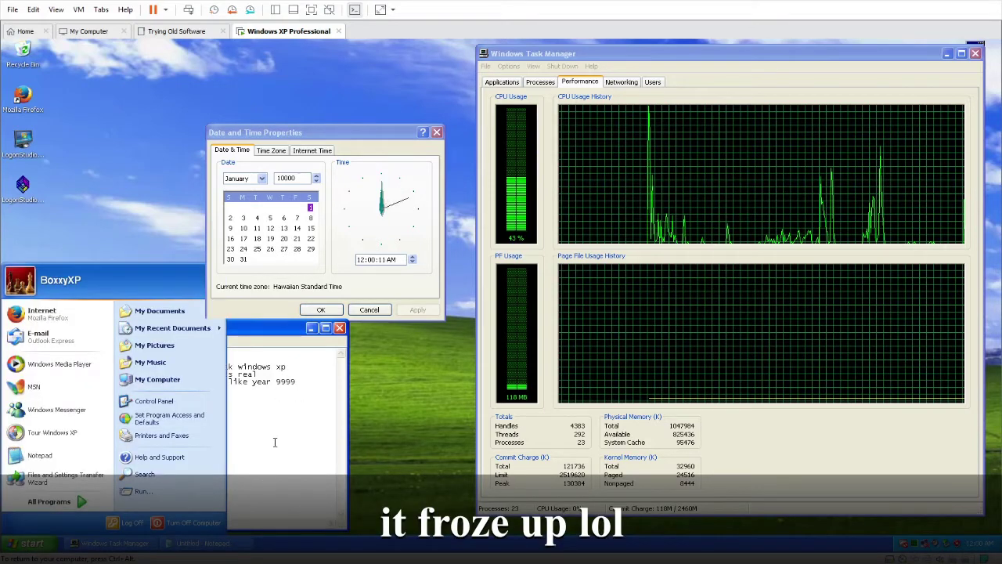
{"action": "left_click", "coordinate": [313, 377]}
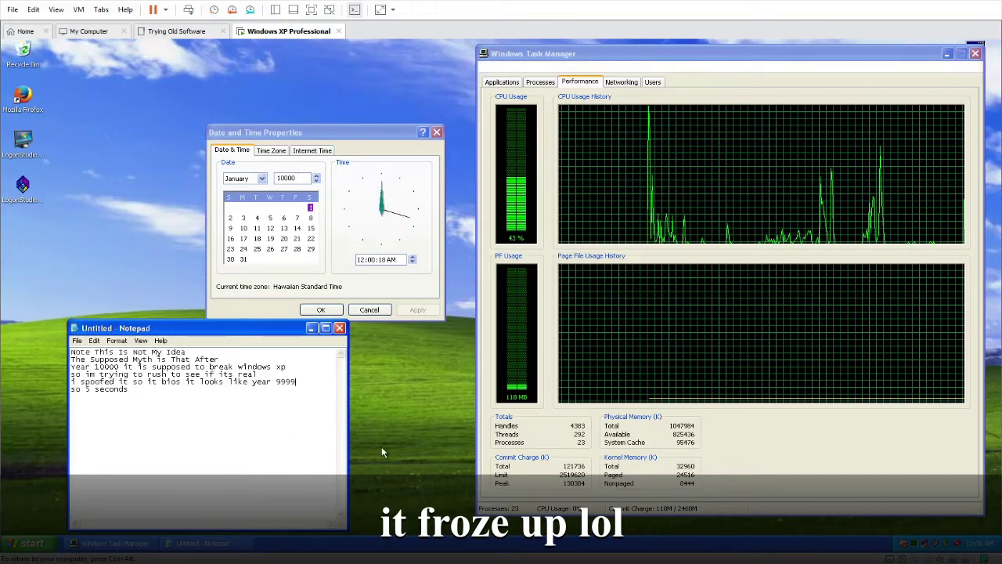
{"action": "type", "text": "ittiitit"}
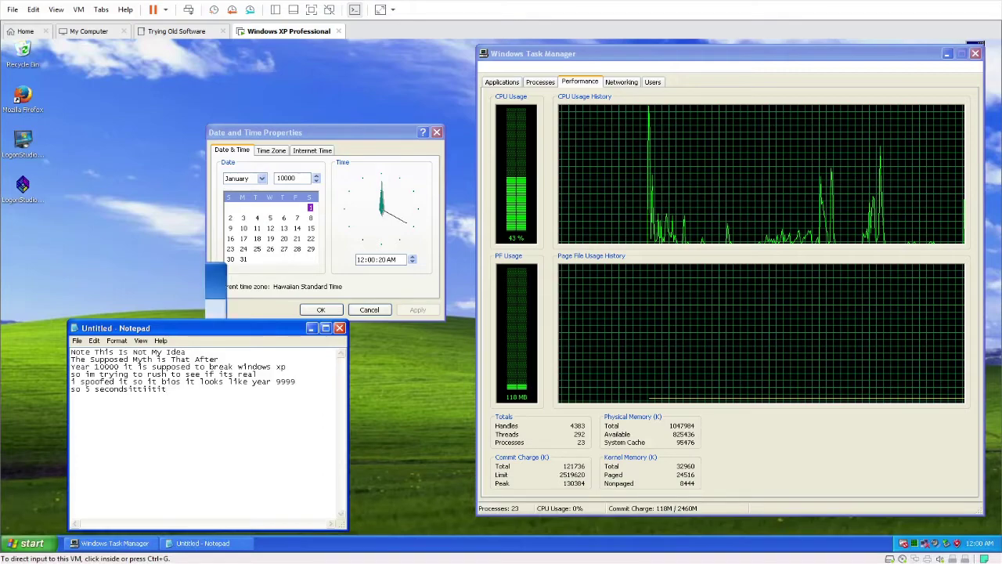
Step: Leave the virtual machine's full-screen view, open Notepad on the host computer and move its window clear of the XP note
{"action": "key", "text": "ctrl+alt+Return"}
{"action": "left_click", "coordinate": [401, 261]}
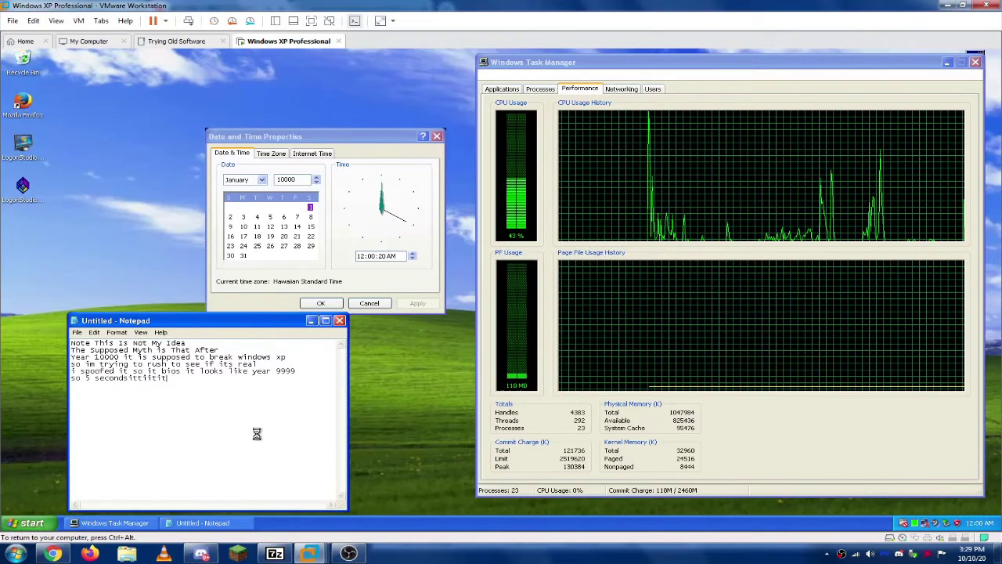
{"action": "left_click", "coordinate": [16, 553]}
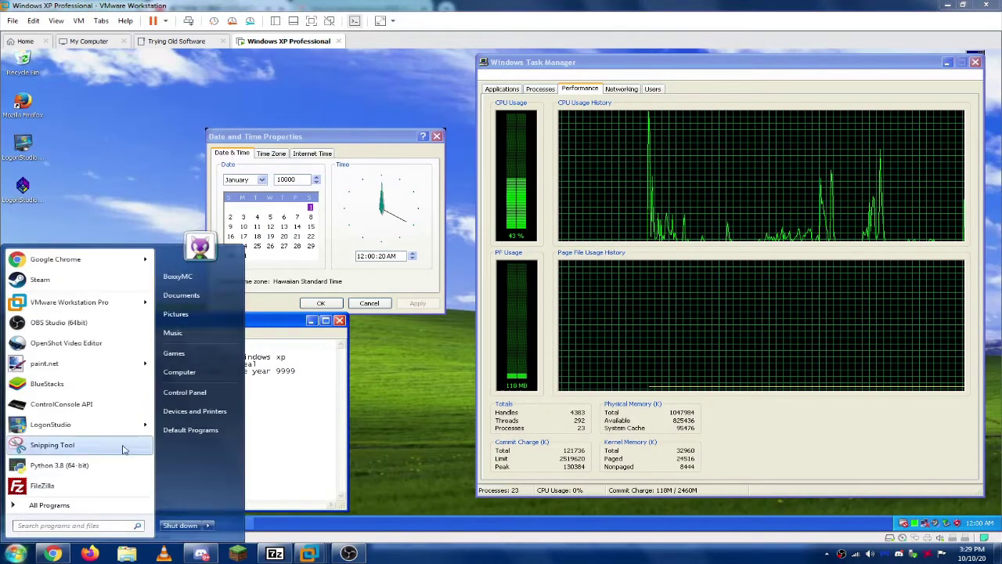
{"action": "type", "text": "notepad"}
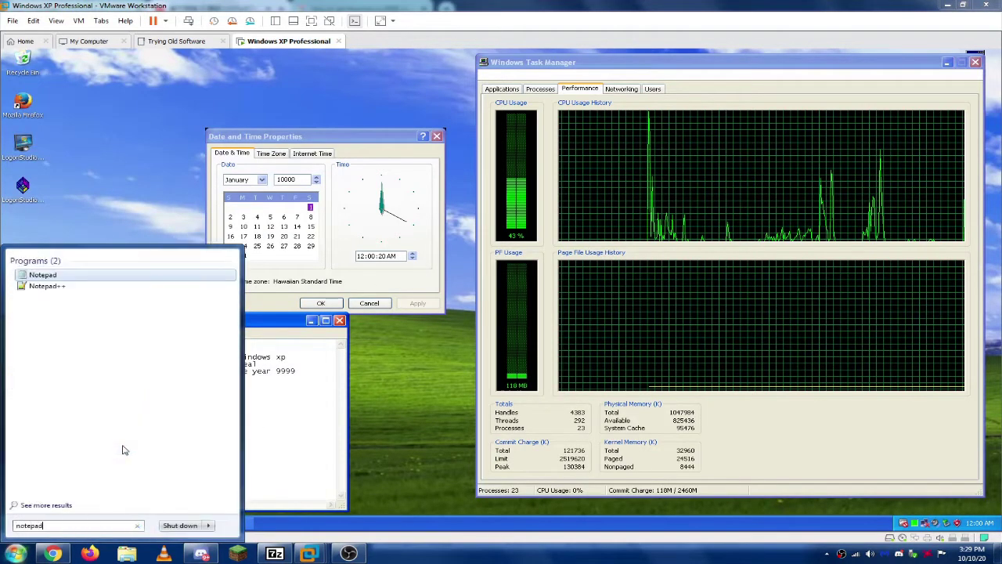
{"action": "key", "text": "Return"}
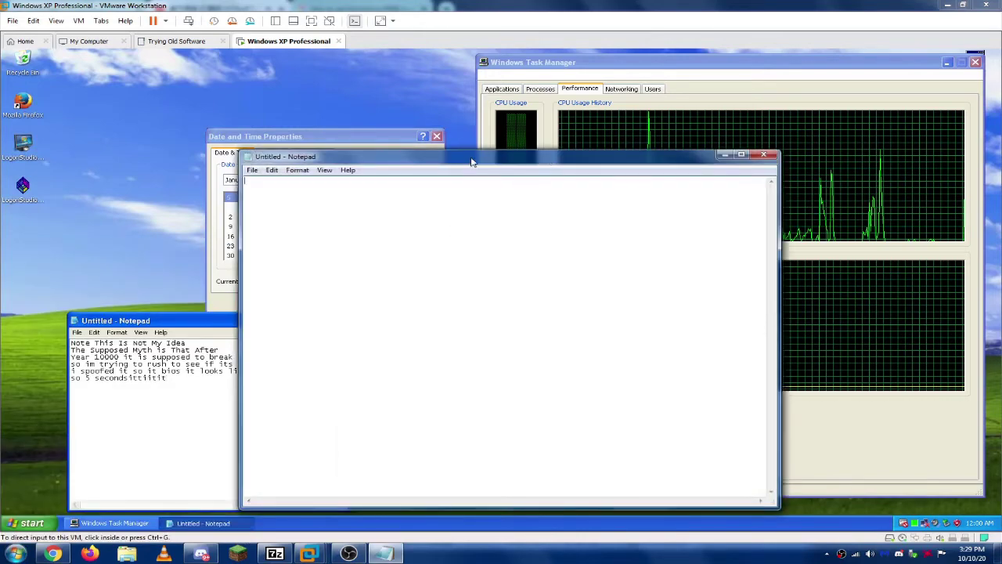
{"action": "left_click_drag", "start_coordinate": [472, 157], "coordinate": [616, 149]}
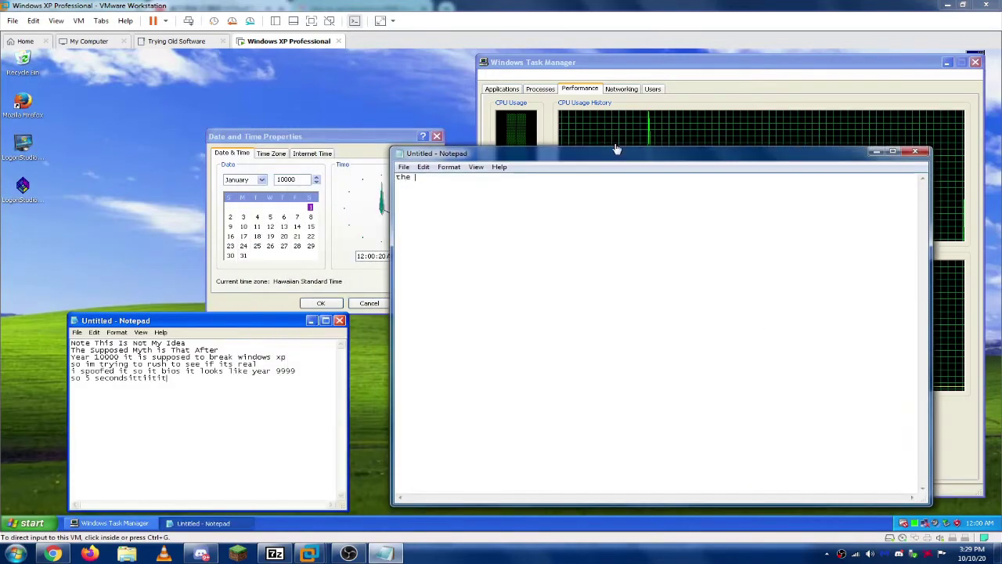
Step: Write "the vms is so buggy now it is not a lie" in the host computer's note
{"action": "type", "text": "the vms is so buggy"}
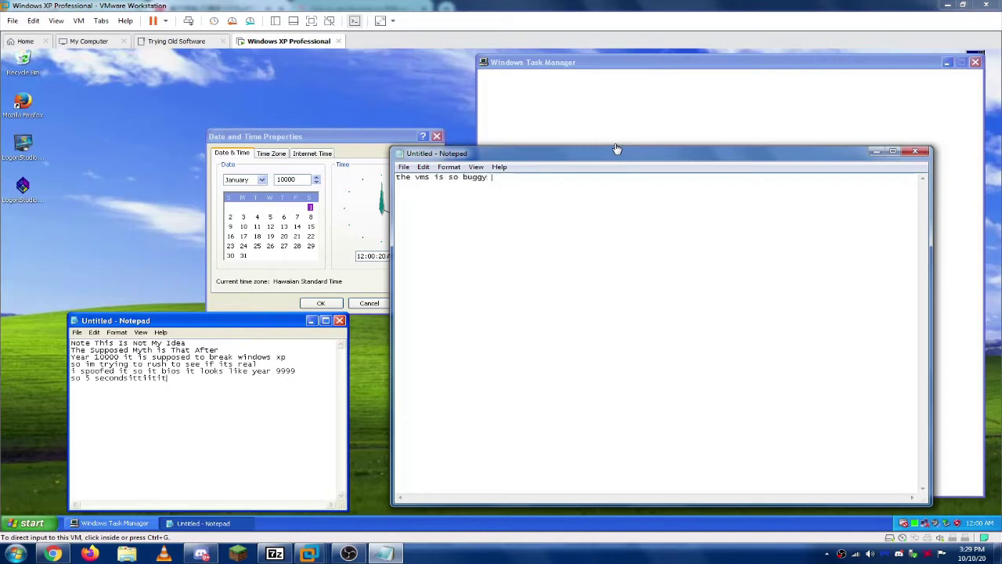
{"action": "type", "text": " now i t"}
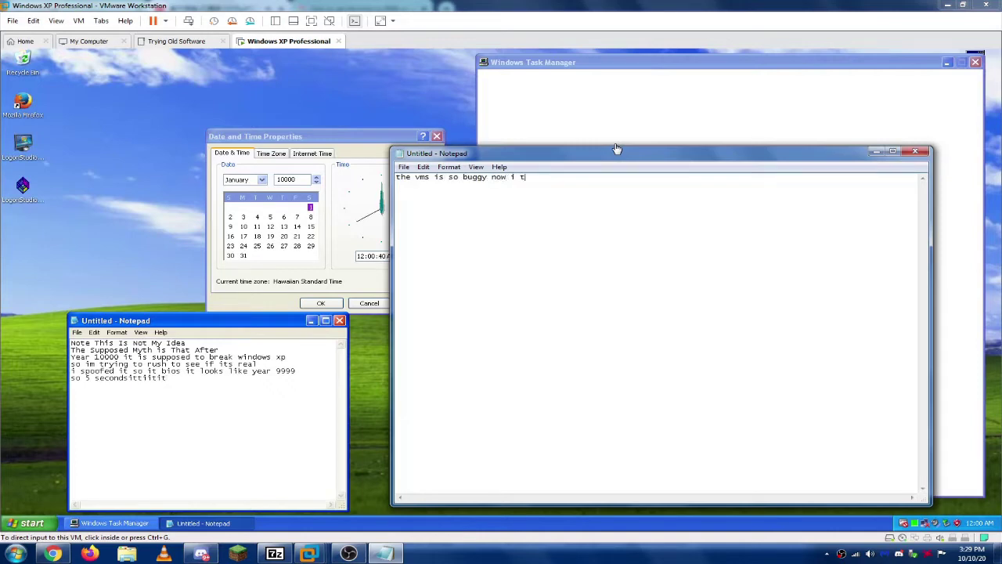
{"action": "type", "text": "t is not a l"}
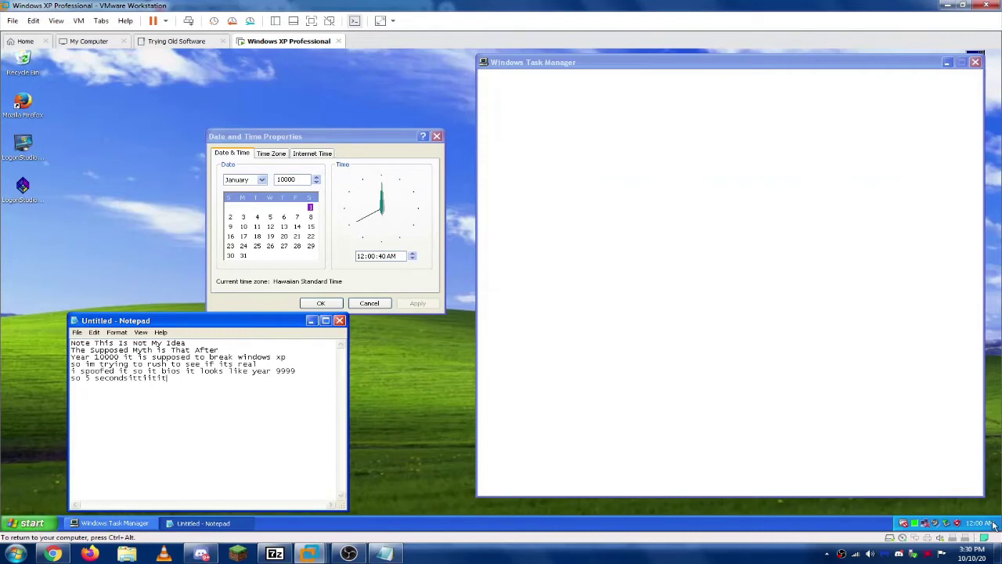
Step: Test the virtual machine by opening its Start menu, clearing the XP note and restoring the note's text
{"action": "key", "text": "super"}
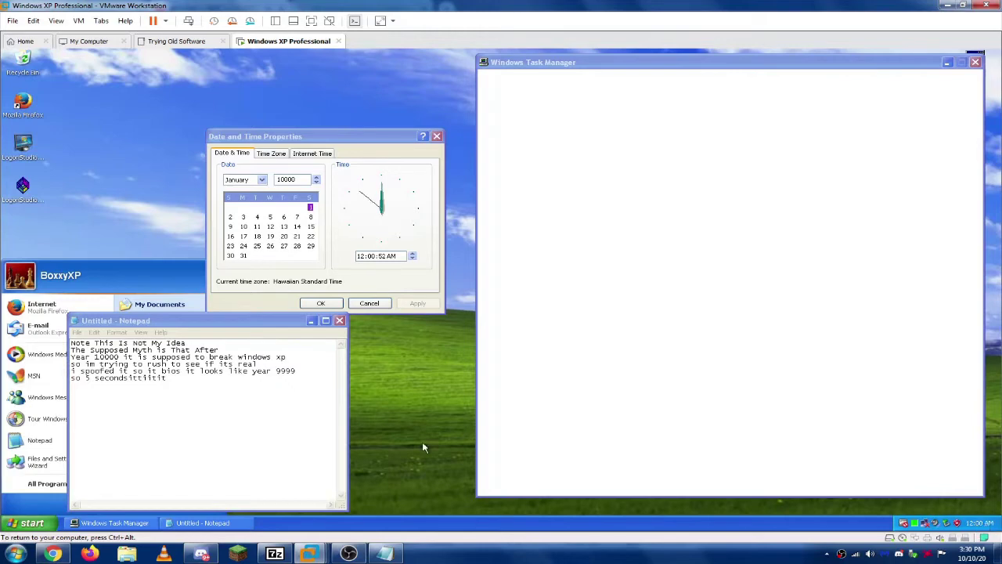
{"action": "left_click", "coordinate": [149, 327]}
{"action": "key", "text": "ctrl+a"}
{"action": "key", "text": "Delete"}
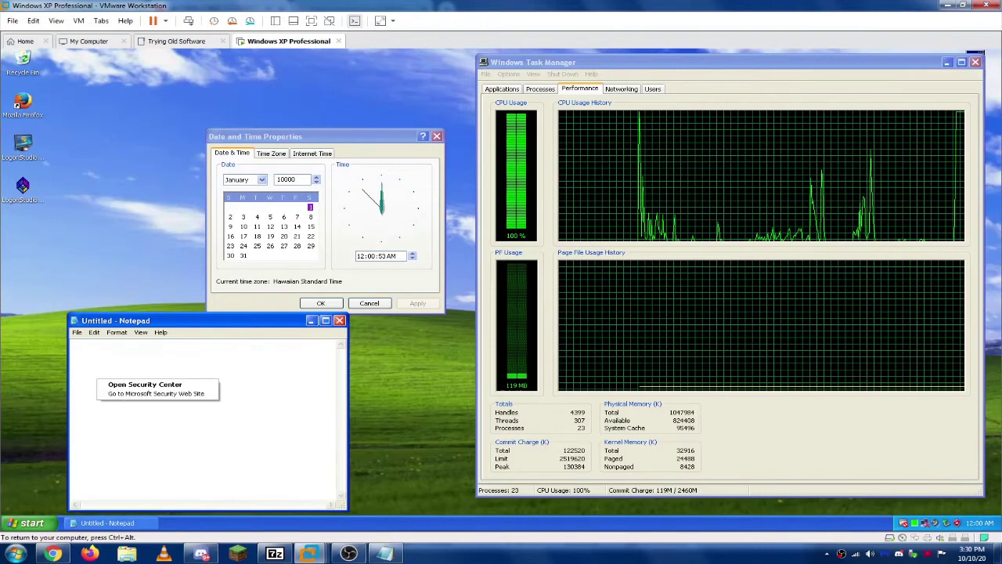
{"action": "key", "text": "ctrl+v"}
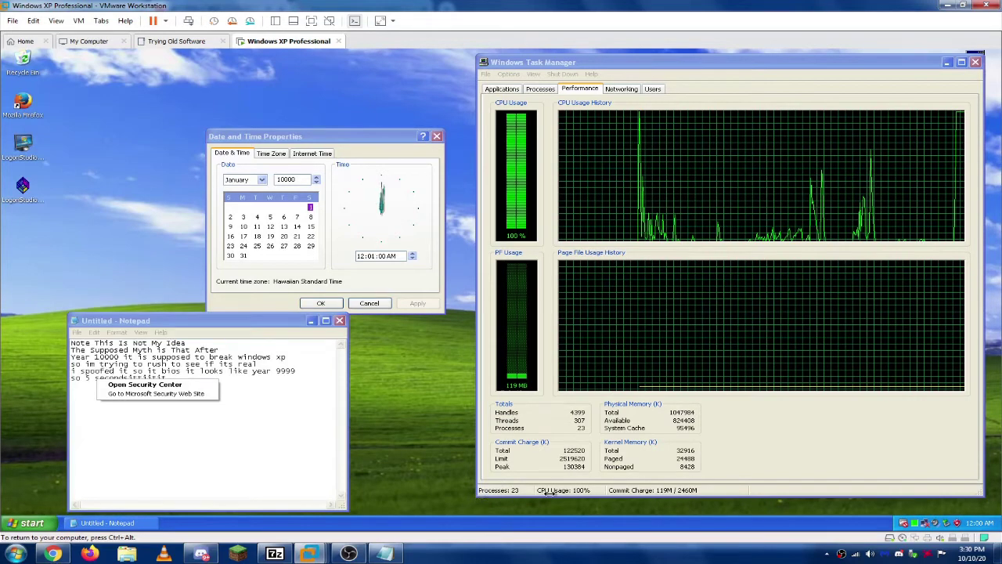
Step: Test the virtual machine's responsiveness by opening its Run dialog and moving it over the XP note
{"action": "key", "text": "super+r"}
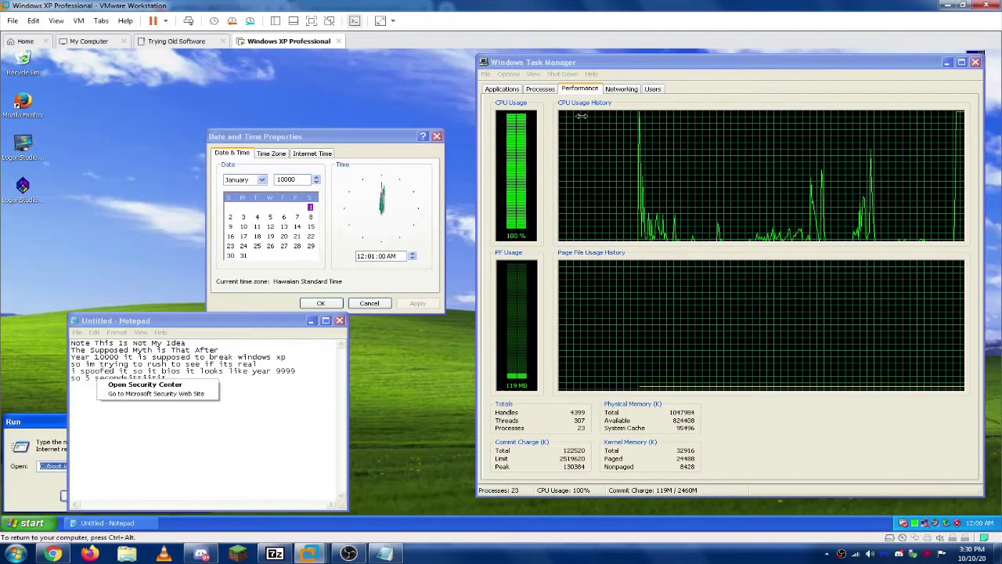
{"action": "left_click", "coordinate": [29, 443]}
{"action": "left_click_drag", "start_coordinate": [99, 424], "coordinate": [102, 422]}
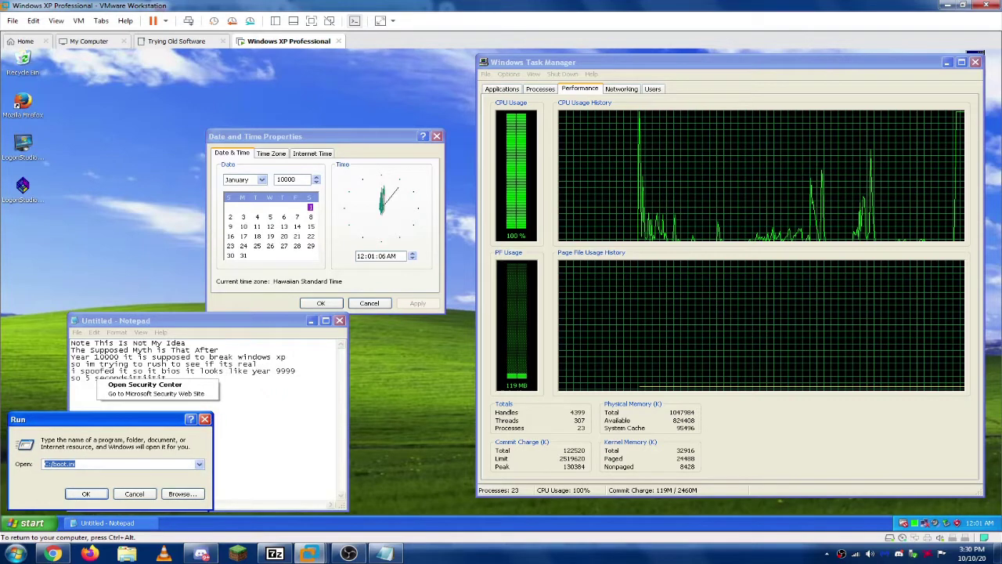
{"action": "mouse_move", "coordinate": [52, 553]}
{"action": "mouse_move", "coordinate": [63, 491]}
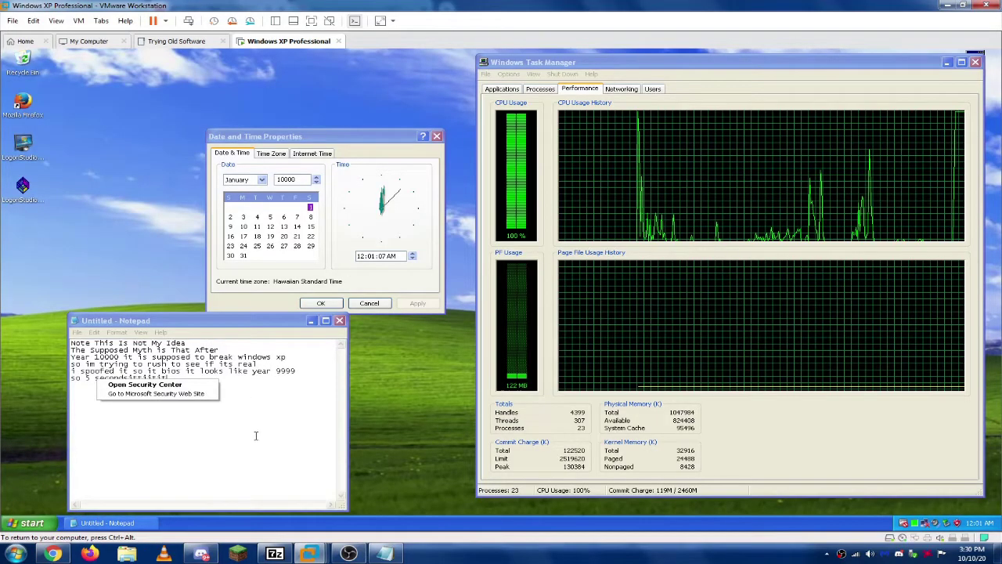
Step: Open the XP Start menu's full program list and examine the running processes and applications in Task Manager
{"action": "left_click", "coordinate": [31, 522]}
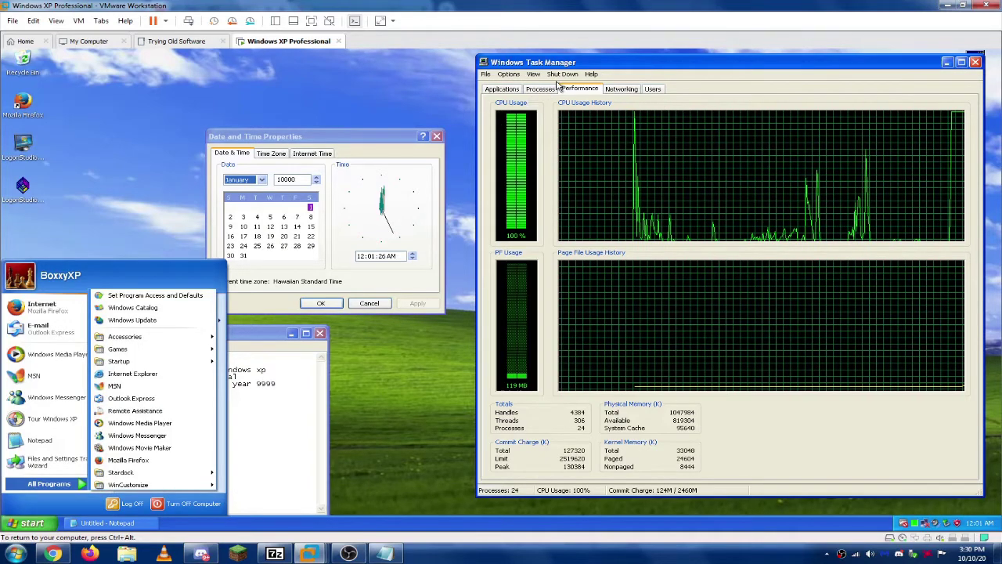
{"action": "left_click", "coordinate": [546, 93]}
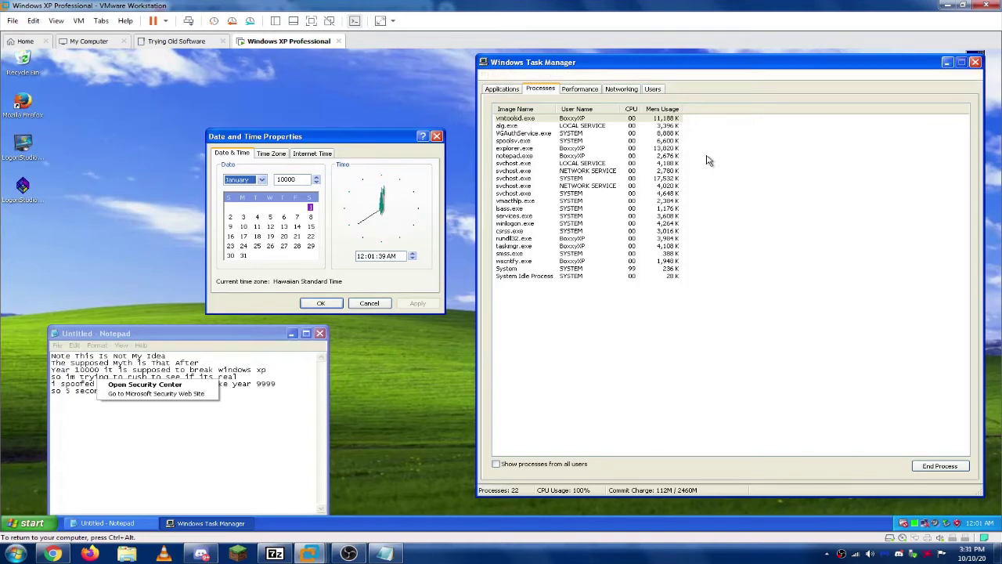
{"action": "left_click", "coordinate": [502, 90]}
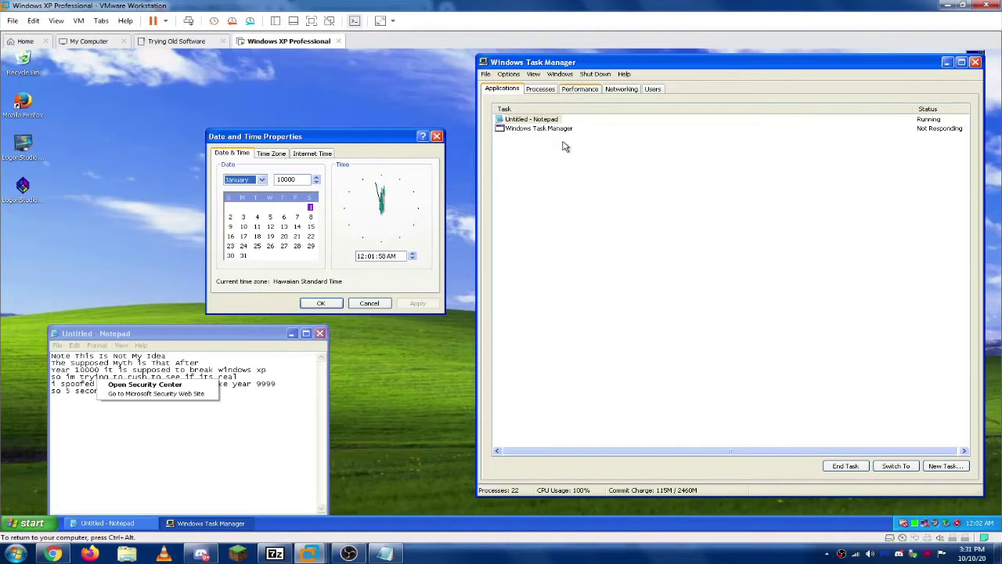
{"action": "key", "text": "super"}
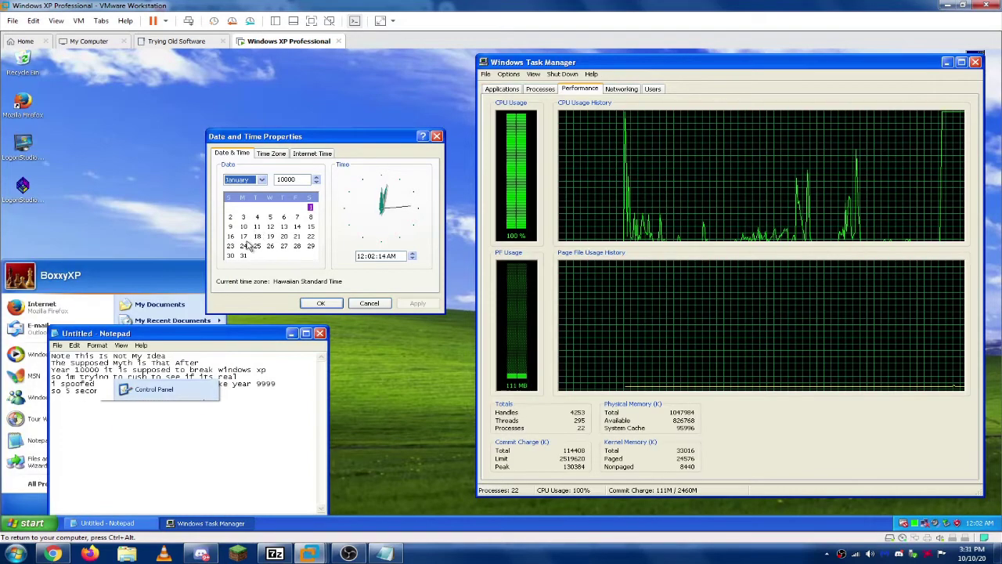
Step: Replace the entire XP note with "i am clickeing but it is very s"
{"action": "left_click", "coordinate": [166, 337]}
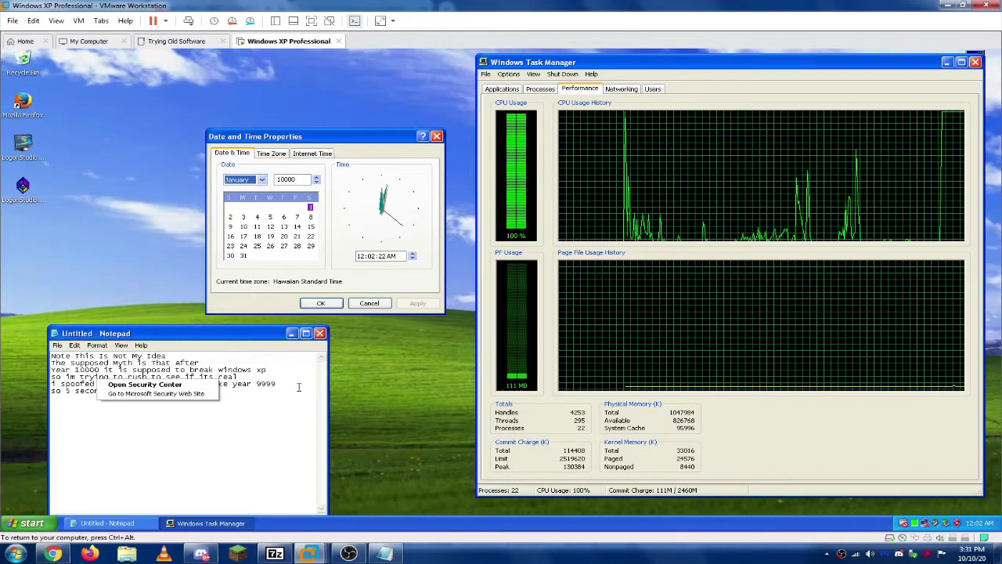
{"action": "key", "text": "ctrl+shift+Tab"}
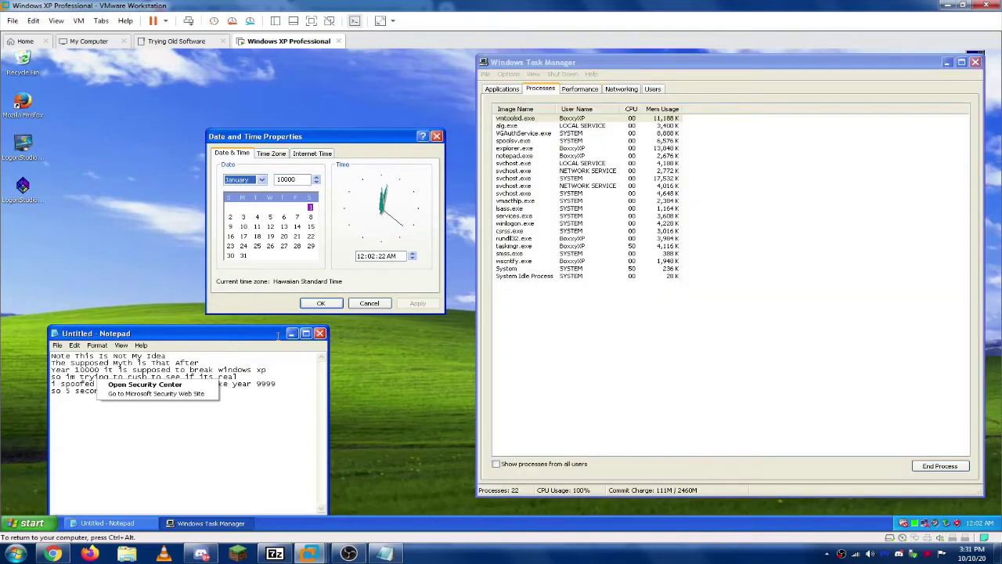
{"action": "type", "text": "dekfs"}
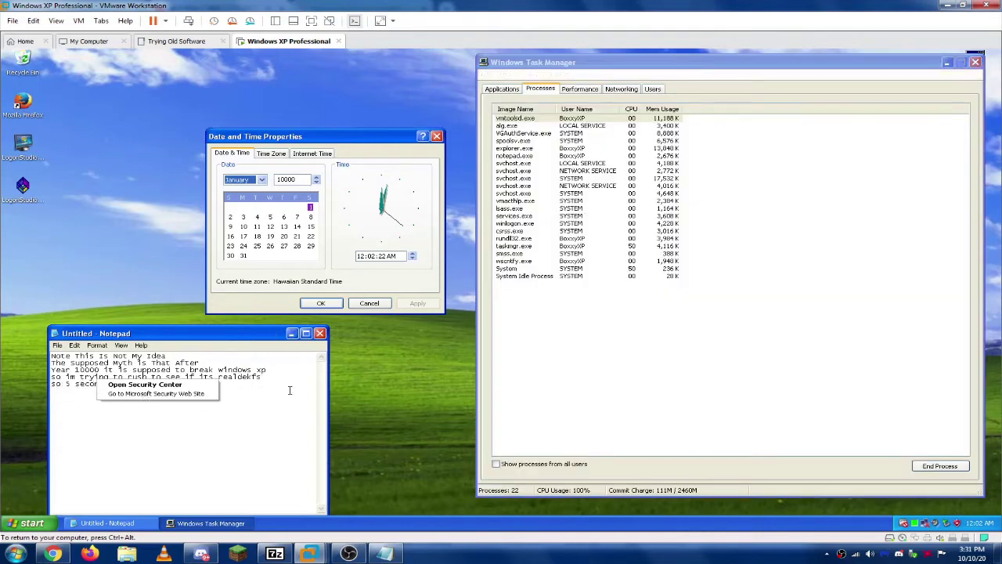
{"action": "key", "text": "ctrl+a"}
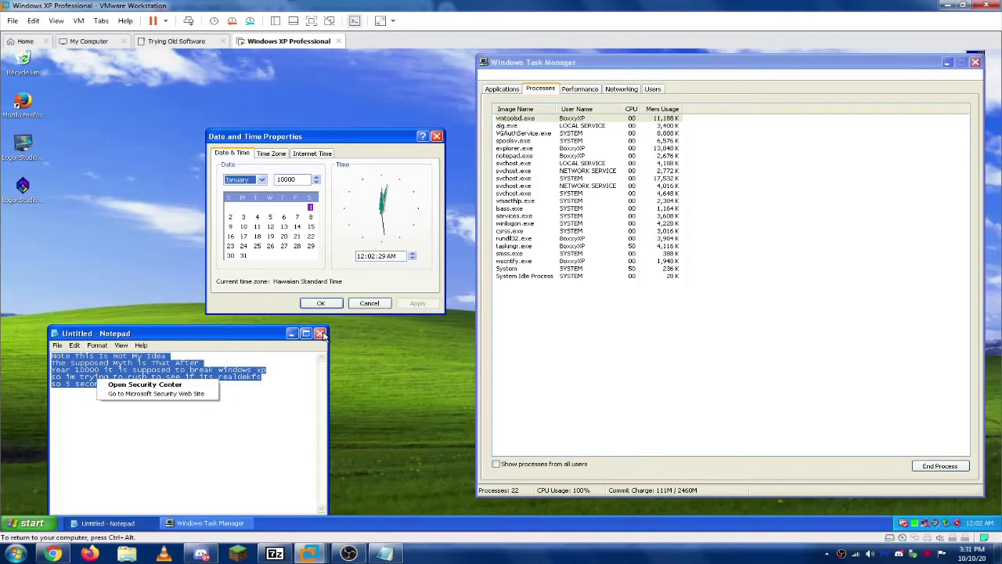
{"action": "type", "text": "I am clickeing but "}
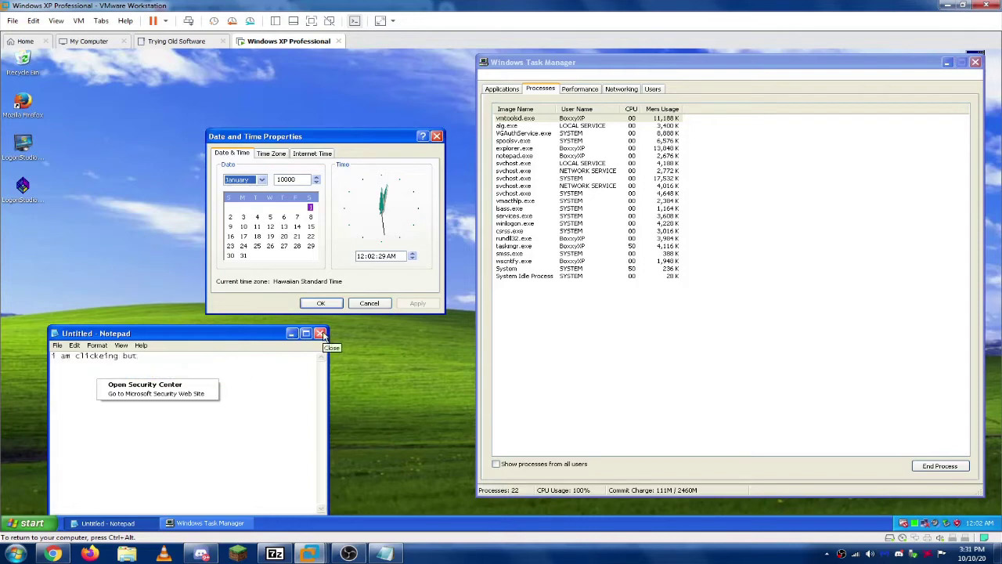
{"action": "type", "text": "I"}
{"action": "type", "text": "t is very s"}
Step: Display the performance graphs in the virtual machine's Task Manager and return to the XP note
{"action": "key", "text": "ctrl+alt"}
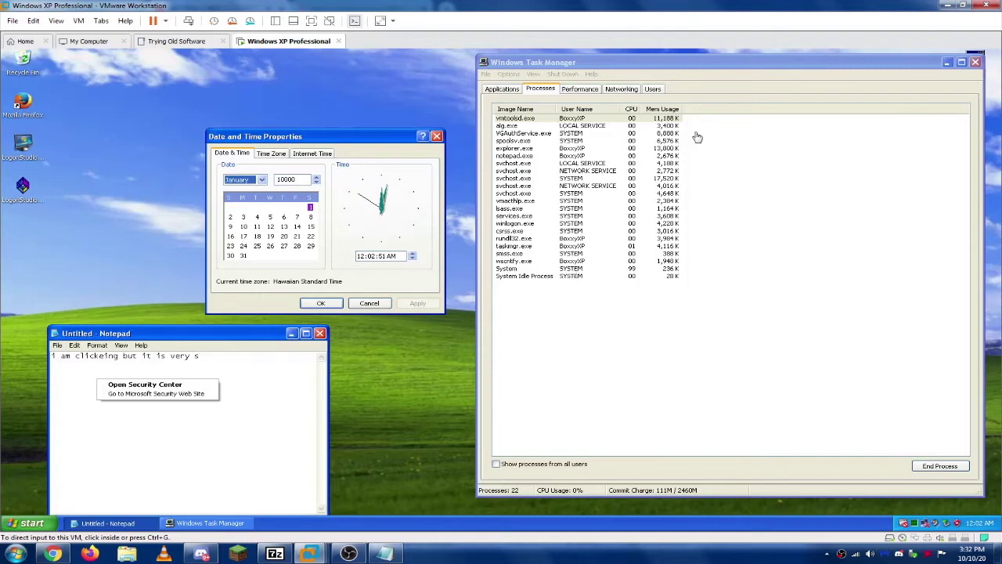
{"action": "left_click", "coordinate": [637, 124]}
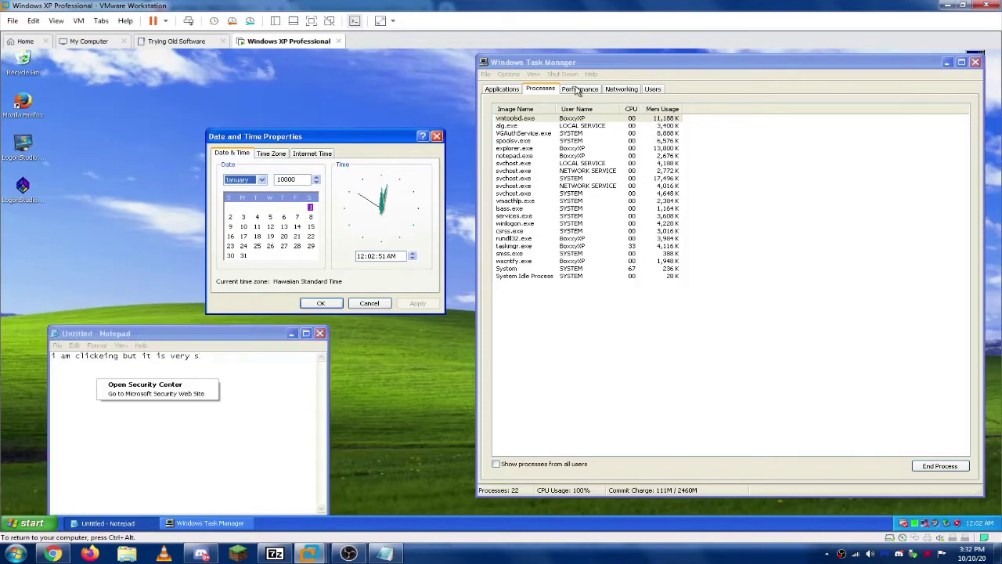
{"action": "left_click", "coordinate": [165, 344]}
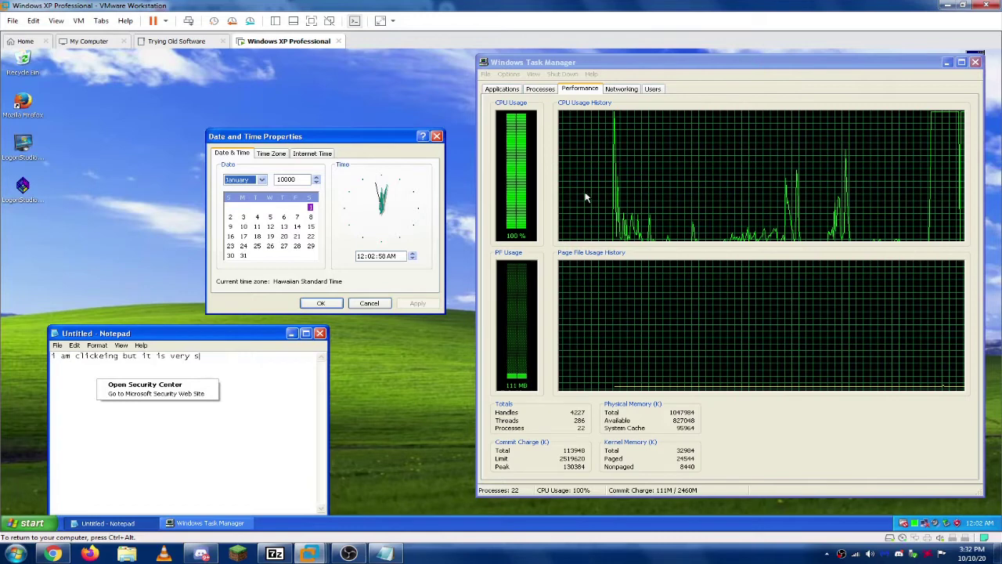
Step: Replace the host computer's note with "100% CPU usage from nothing i have 2 gb of ram in this VM"
{"action": "left_click", "coordinate": [384, 553]}
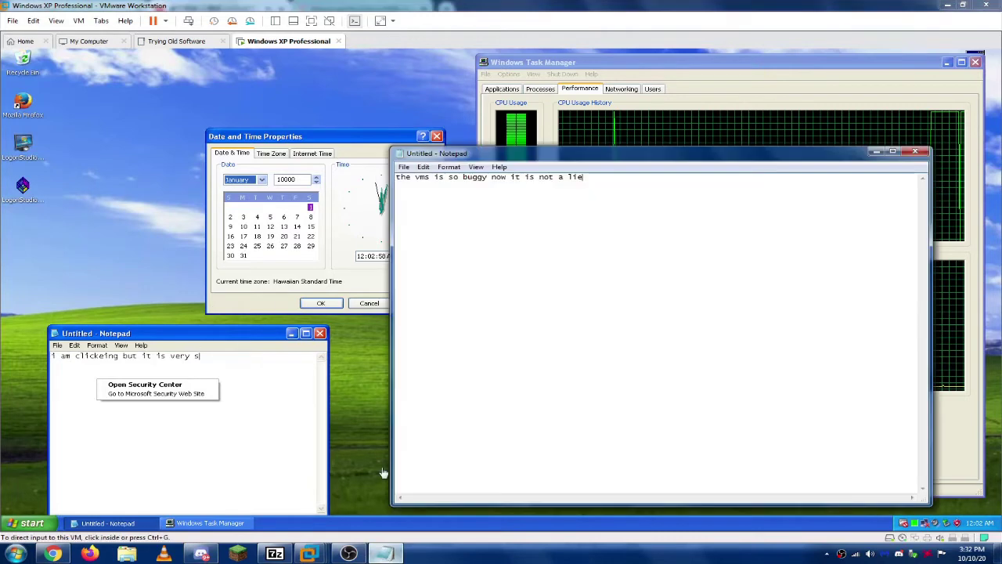
{"action": "key", "text": "ctrl+a"}
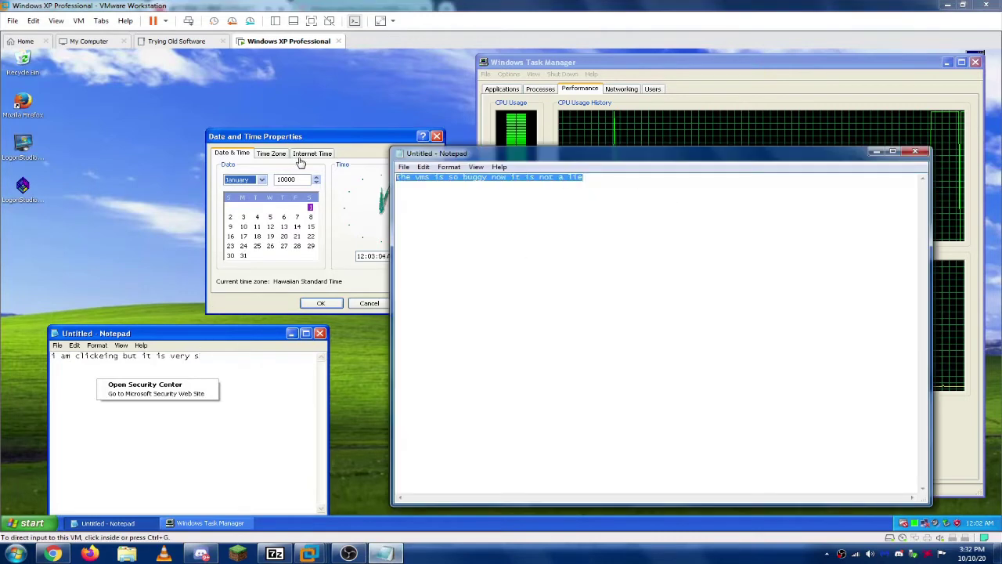
{"action": "type", "text": "100%"}
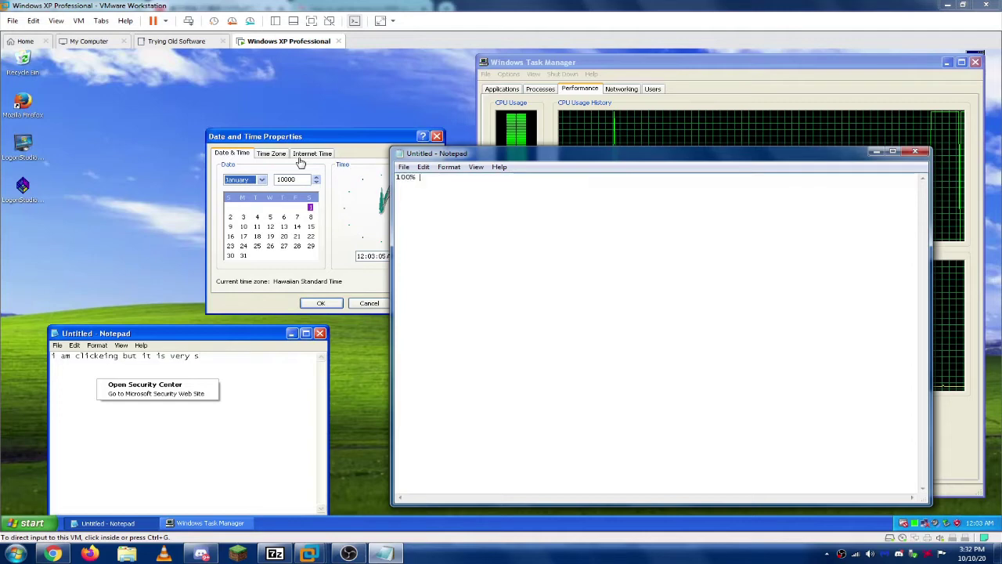
{"action": "type", "text": " CPU usage from n"}
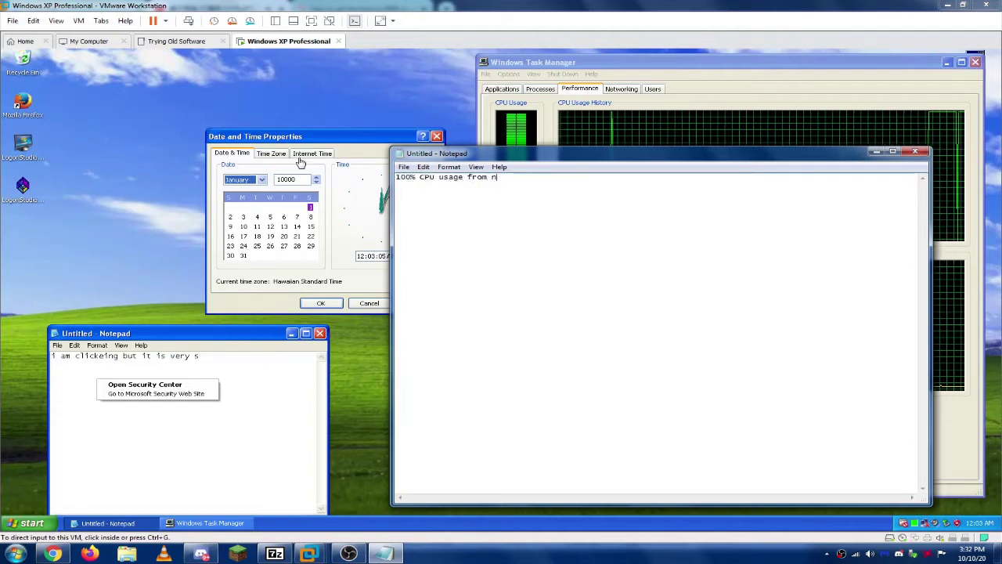
{"action": "type", "text": "othing "}
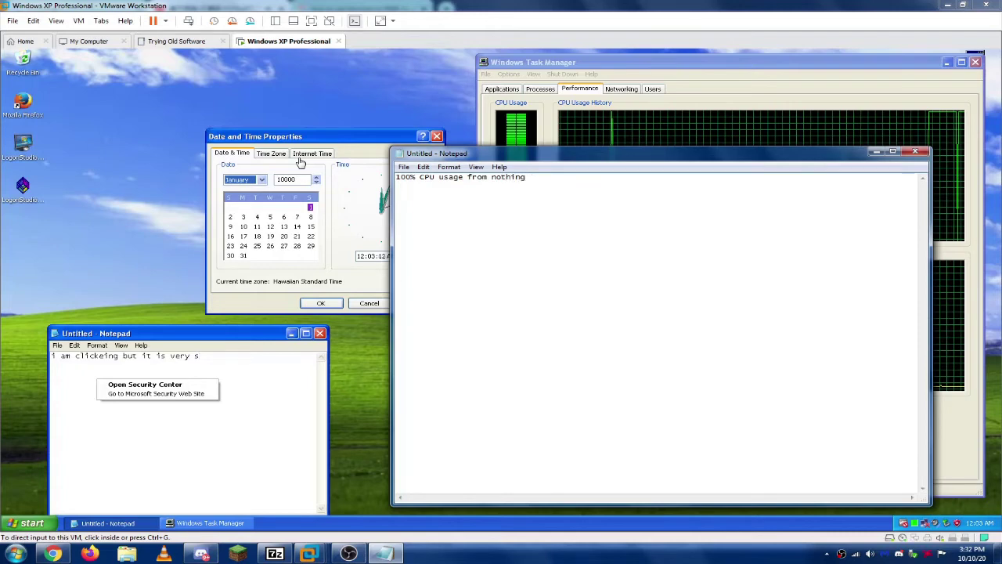
{"action": "type", "text": "1 have 2 "}
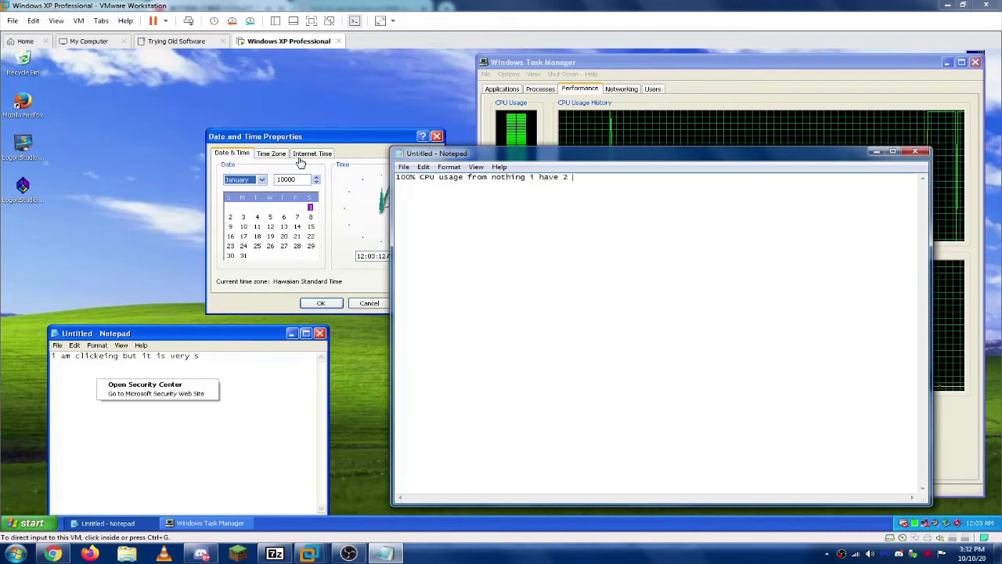
{"action": "type", "text": "gb of ream"}
{"action": "key", "text": "BackSpace"}
{"action": "type", "text": "am in this VM"}
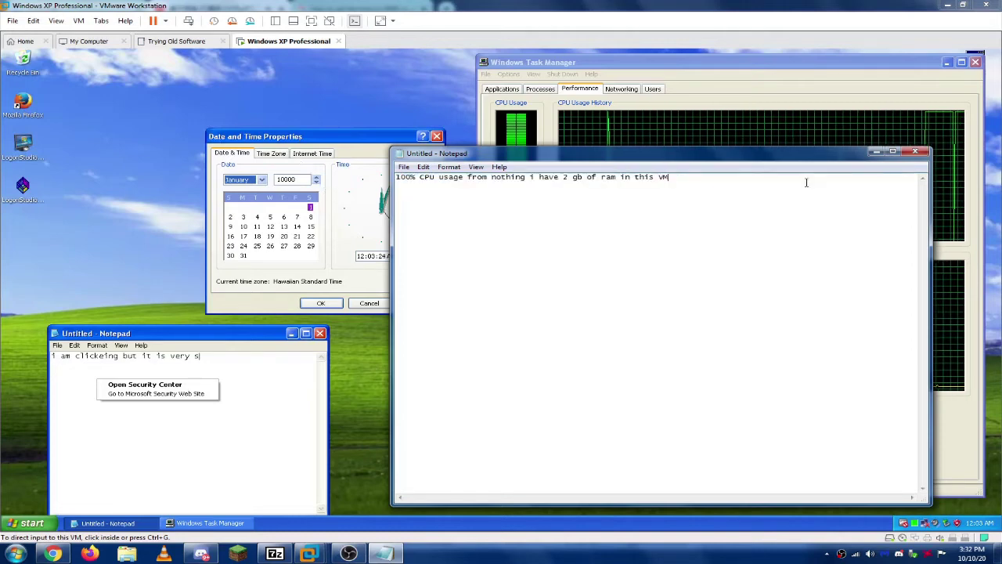
Step: Move the host Notepad window higher on the desktop, then bring the virtual machine and its Task Manager back to the front
{"action": "key", "text": "ctrl+a"}
{"action": "left_click", "coordinate": [737, 167]}
{"action": "left_click_drag", "start_coordinate": [735, 160], "coordinate": [633, 75]}
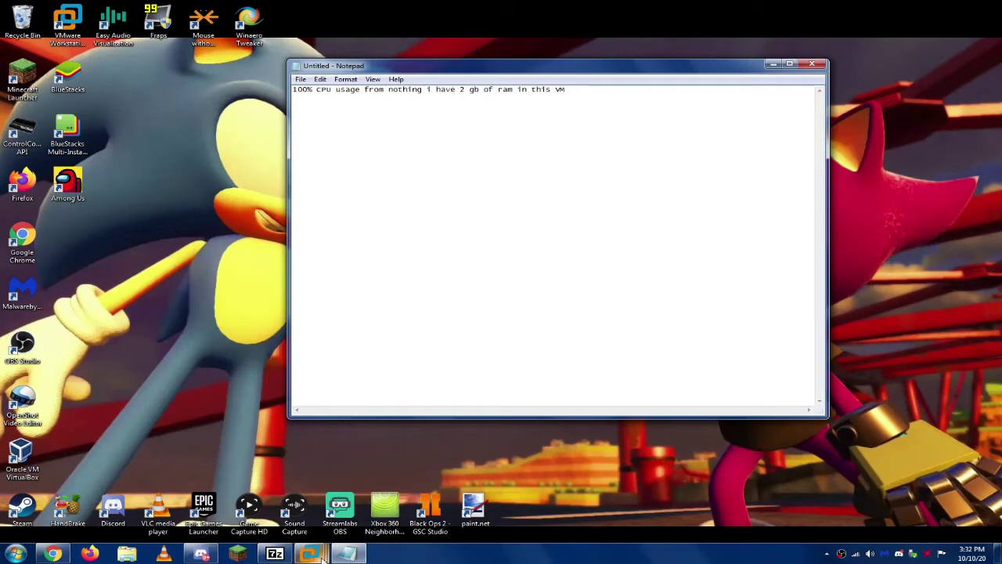
{"action": "mouse_move", "coordinate": [310, 552]}
{"action": "left_click", "coordinate": [510, 478]}
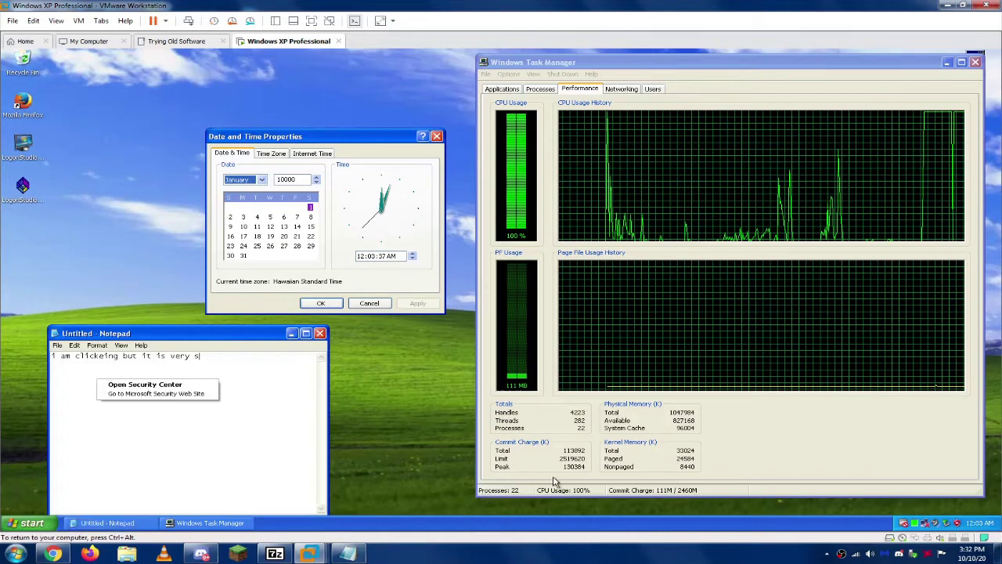
{"action": "left_click", "coordinate": [656, 493]}
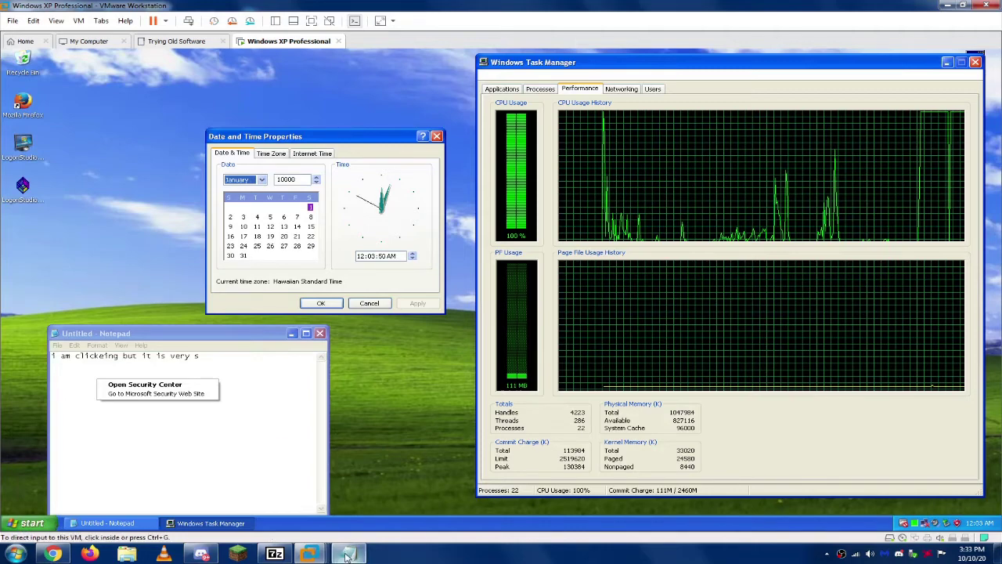
Step: Try to launch Paint from the Accessories programs in the virtual machine
{"action": "mouse_move", "coordinate": [350, 553]}
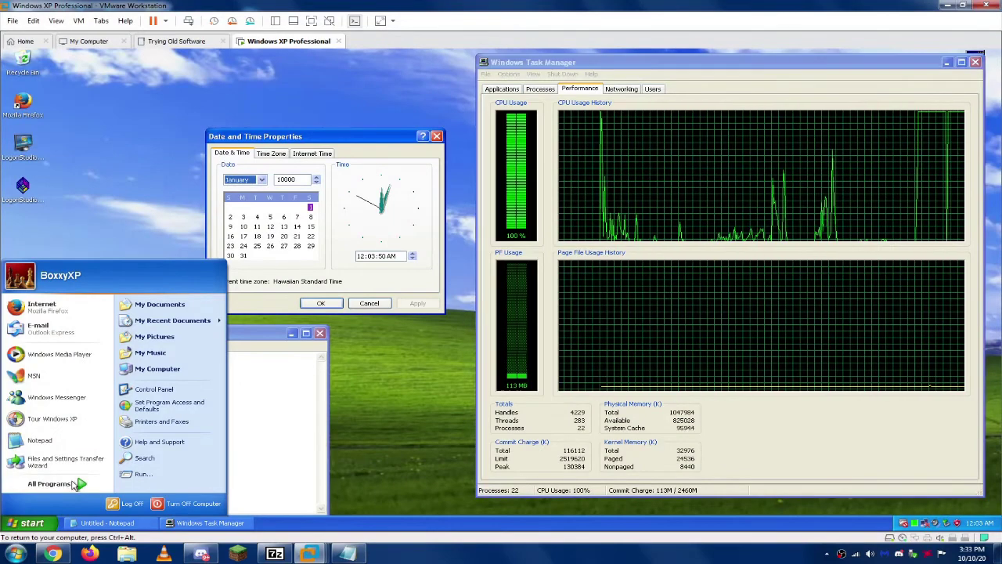
{"action": "mouse_move", "coordinate": [56, 486]}
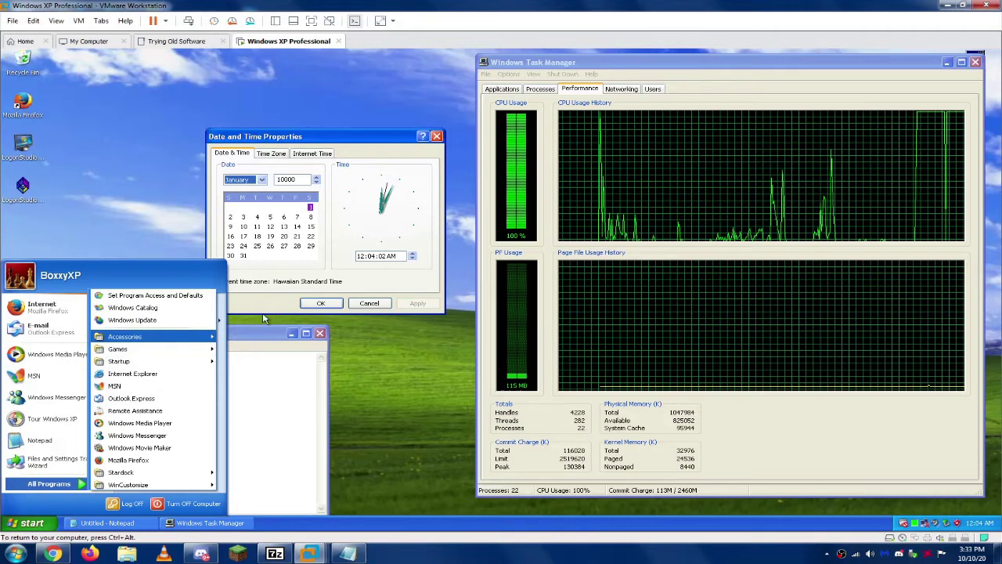
{"action": "left_click", "coordinate": [169, 335]}
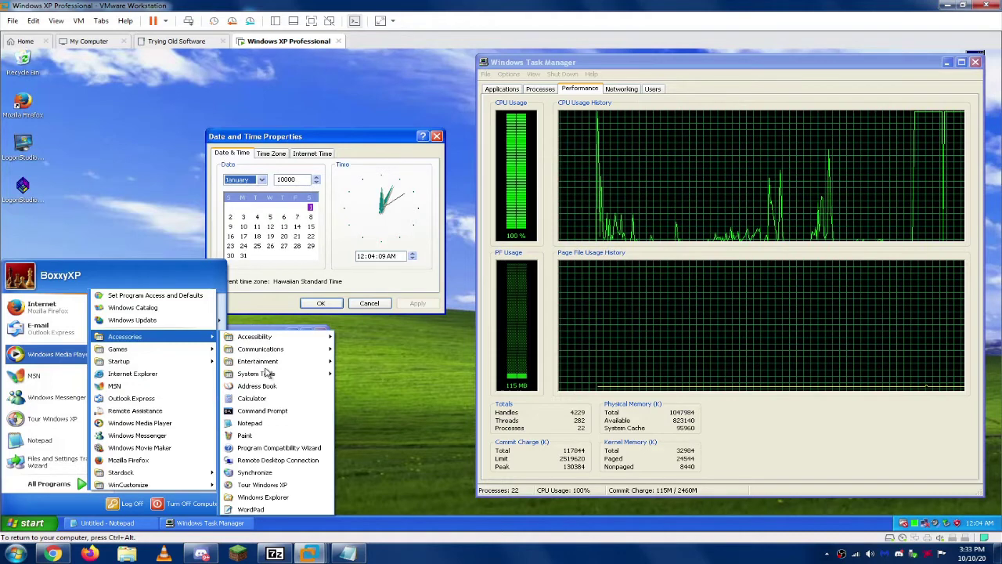
{"action": "left_click", "coordinate": [266, 436]}
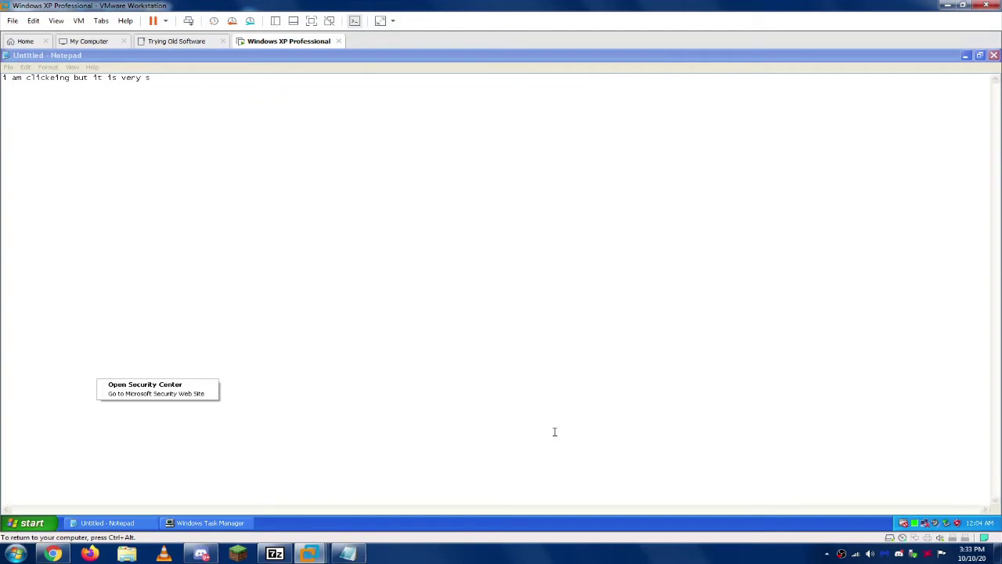
Step: Close the virtual machine's Notepad and discard the unsaved note
{"action": "left_click", "coordinate": [994, 55]}
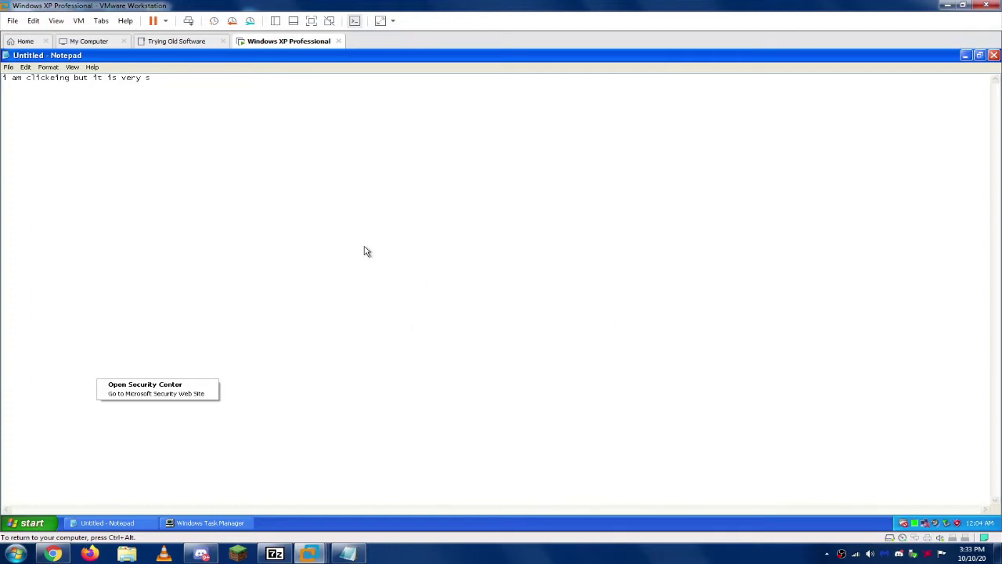
{"action": "key", "text": "alt+F4"}
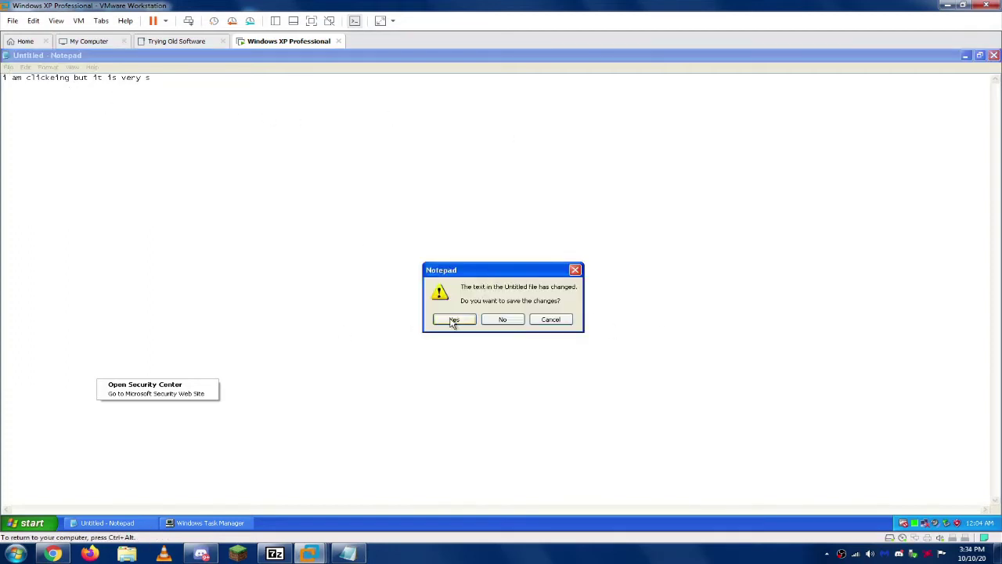
{"action": "left_click", "coordinate": [509, 319]}
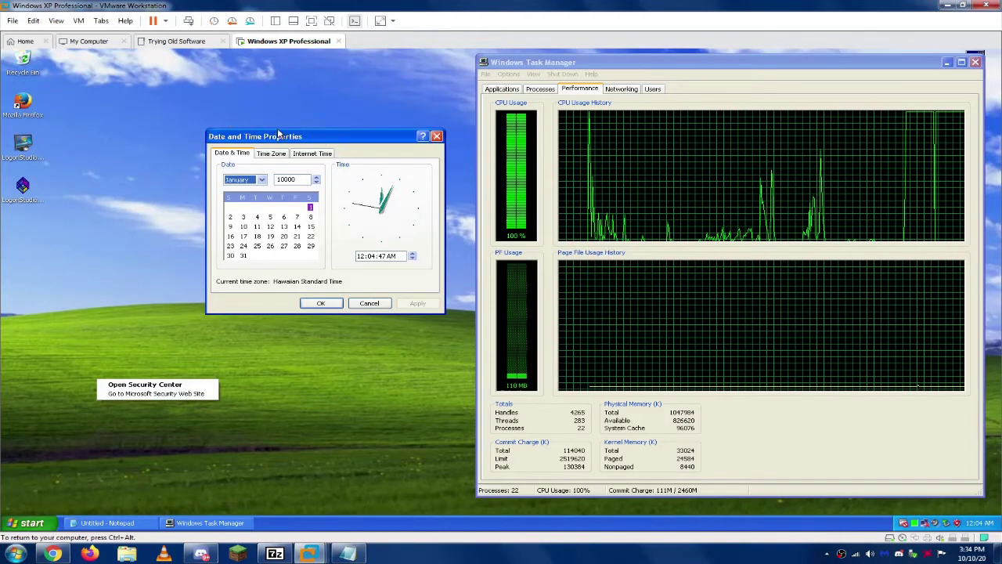
Step: Move the Date and Time Properties dialog closer to the desktop icons, and view its Internet Time settings before returning to the date
{"action": "left_click_drag", "start_coordinate": [317, 139], "coordinate": [257, 125]}
{"action": "key", "text": "super"}
{"action": "key", "text": "Escape"}
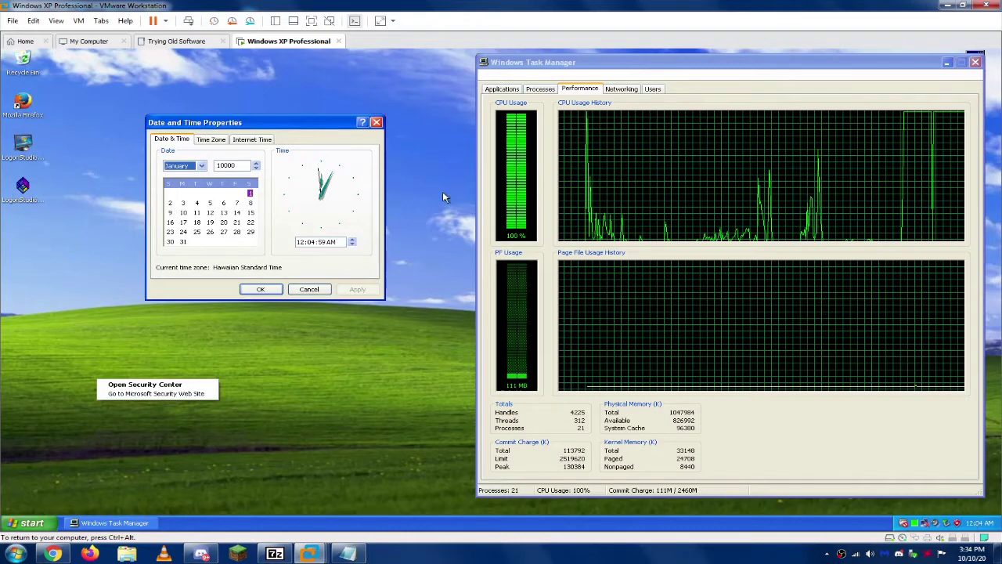
{"action": "right_click", "coordinate": [976, 523]}
{"action": "left_click", "coordinate": [297, 126]}
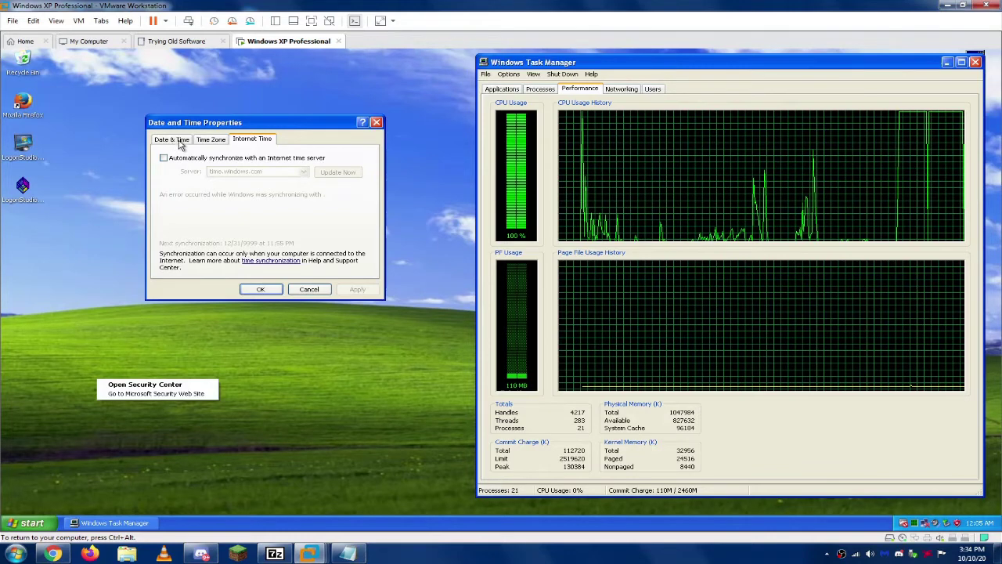
{"action": "left_click", "coordinate": [180, 141]}
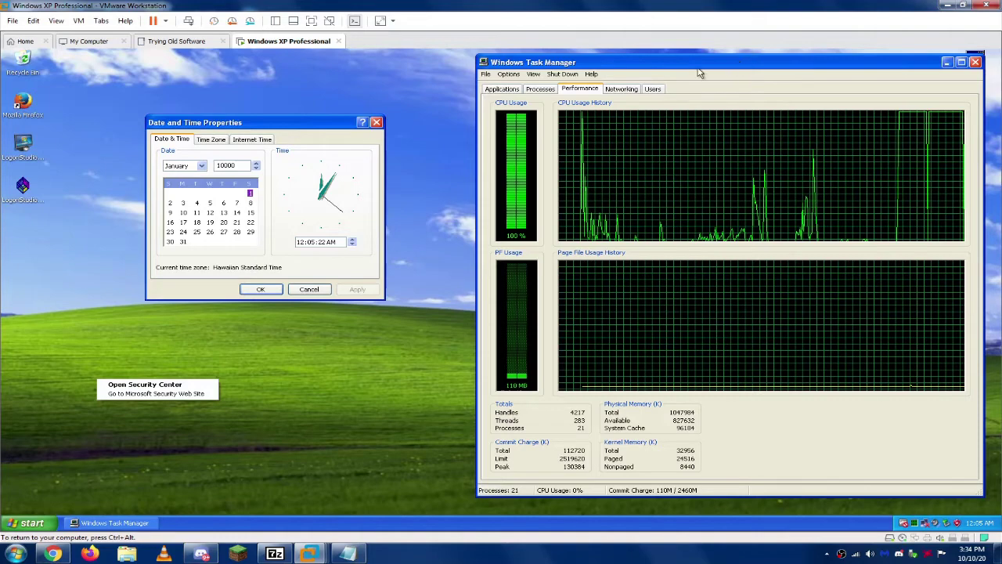
Step: Move the XP Task Manager window around the desktop to test redrawing, and close the Taskbar and Start Menu Properties dialog
{"action": "left_click_drag", "start_coordinate": [701, 62], "coordinate": [521, 54]}
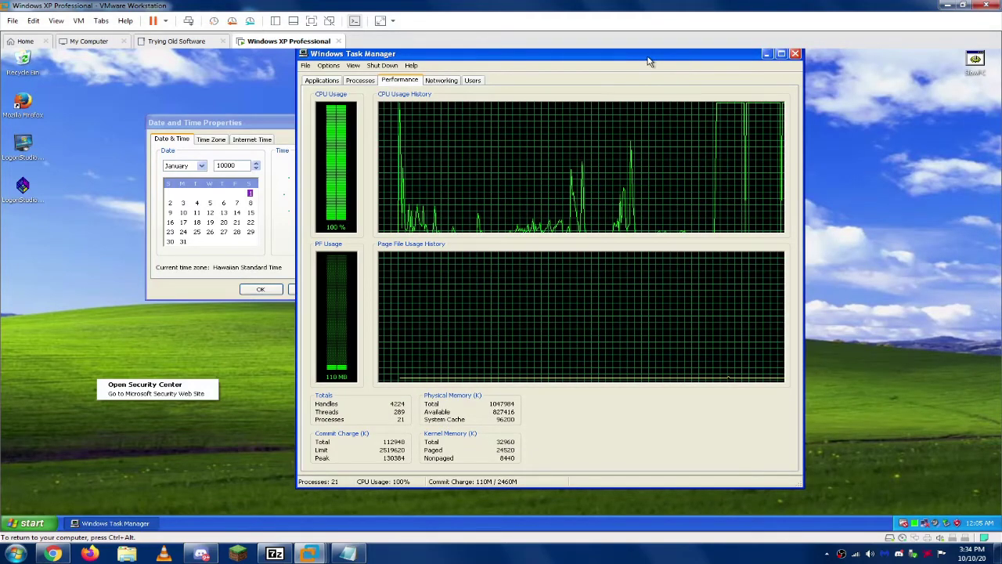
{"action": "left_click_drag", "start_coordinate": [662, 59], "coordinate": [653, 59]}
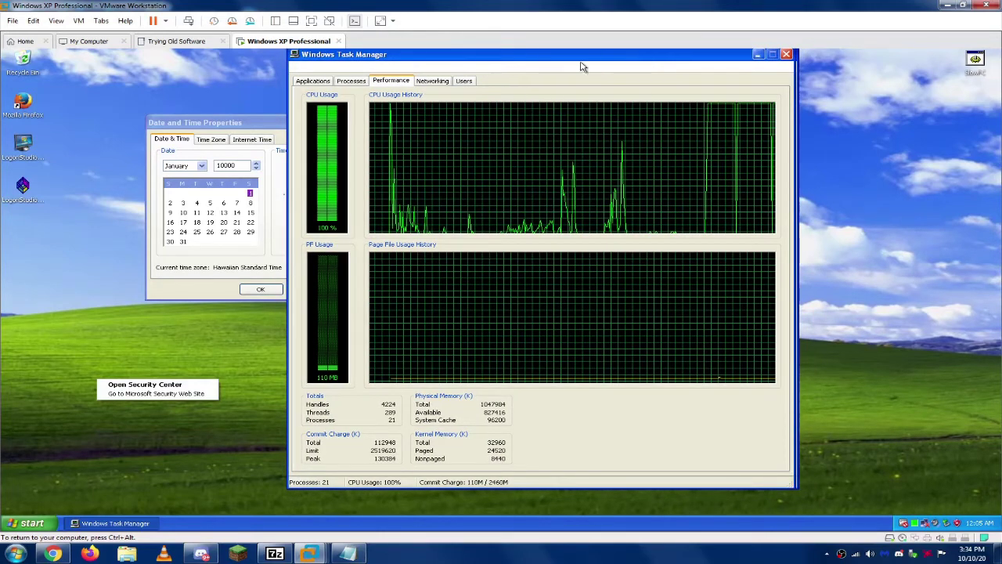
{"action": "mouse_move", "coordinate": [581, 66]}
{"action": "left_mouse_down"}
{"action": "mouse_move", "coordinate": [458, 63]}
{"action": "mouse_move", "coordinate": [595, 58]}
{"action": "mouse_move", "coordinate": [575, 70]}
{"action": "left_mouse_up"}
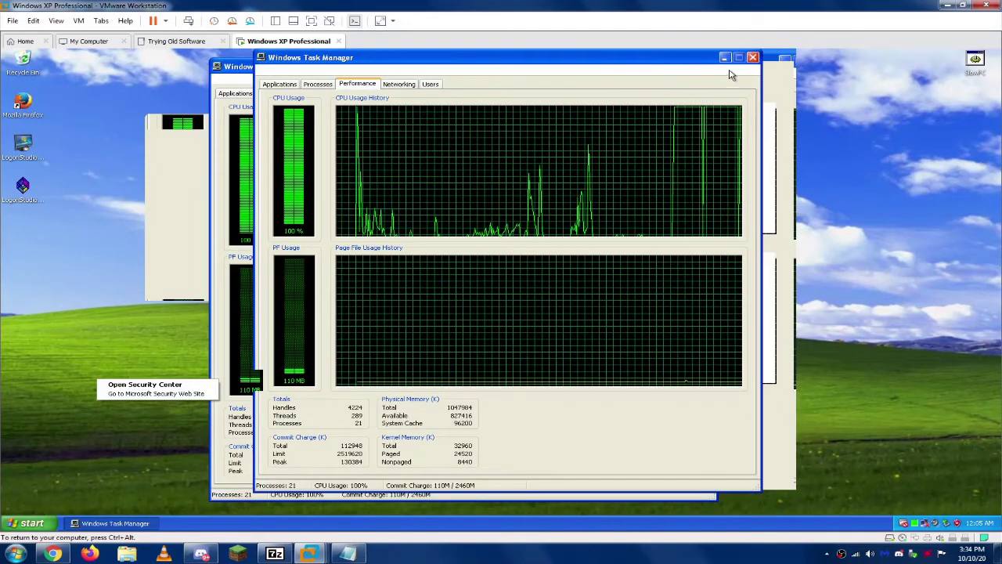
{"action": "left_click_drag", "start_coordinate": [728, 74], "coordinate": [635, 77]}
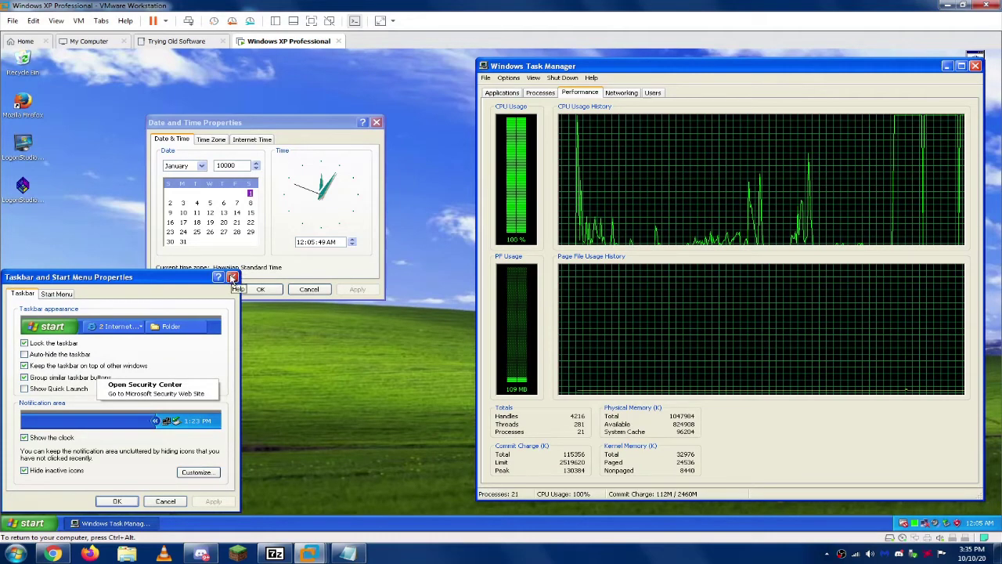
{"action": "left_click", "coordinate": [232, 278]}
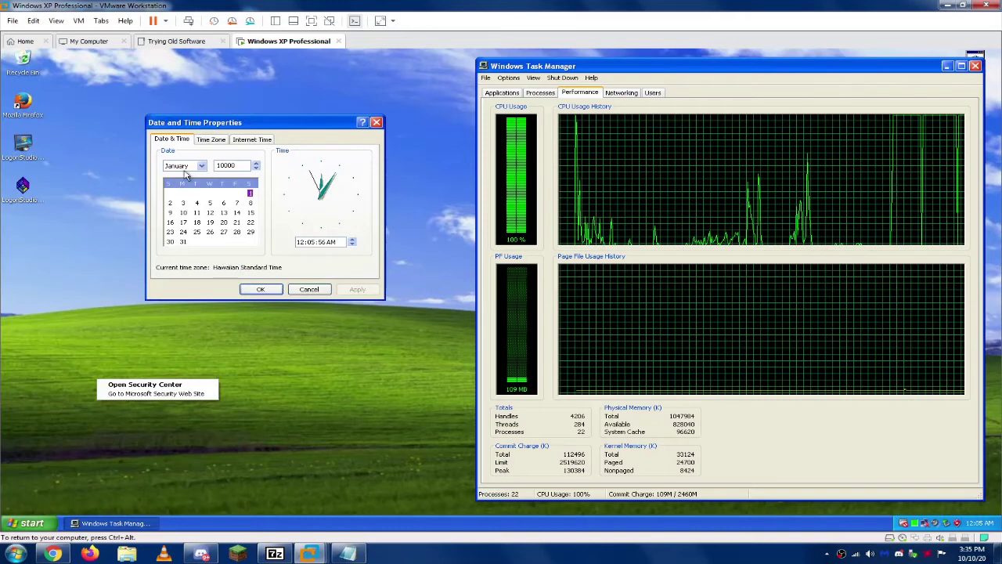
Step: Change the XP time zone to (GMT-12:00) International Date Line West and apply it
{"action": "left_click", "coordinate": [203, 140]}
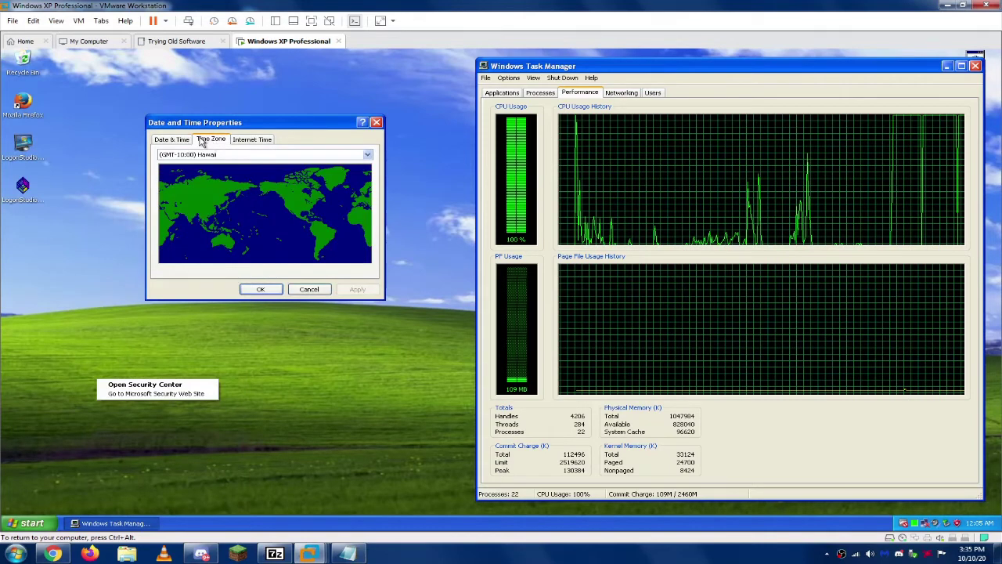
{"action": "left_click", "coordinate": [367, 156]}
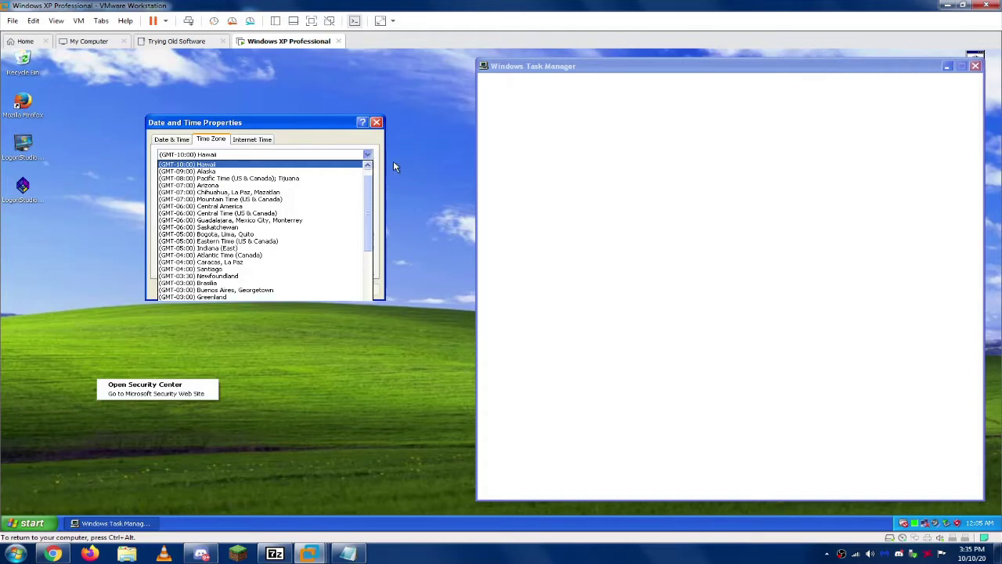
{"action": "left_click", "coordinate": [365, 153]}
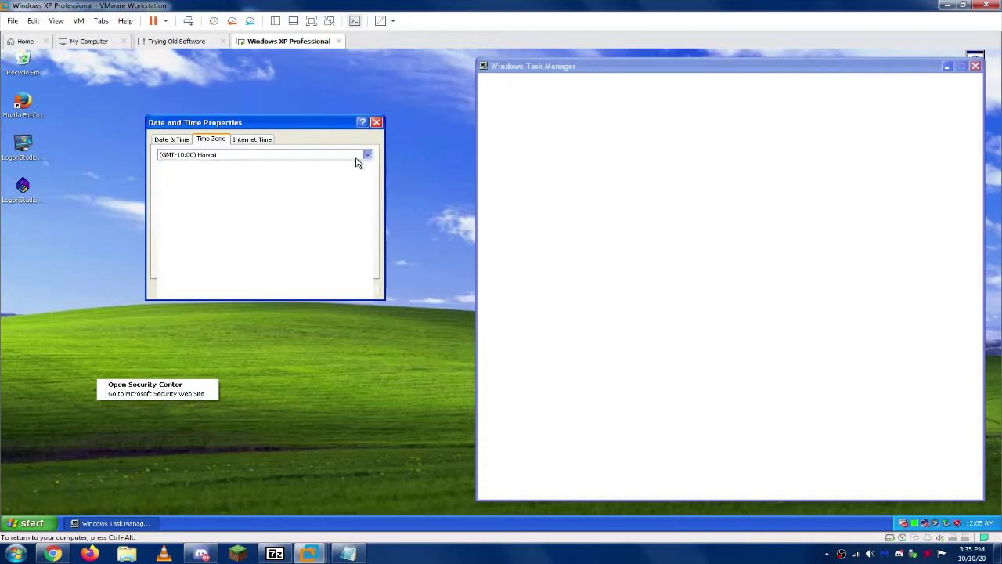
{"action": "left_click", "coordinate": [284, 159]}
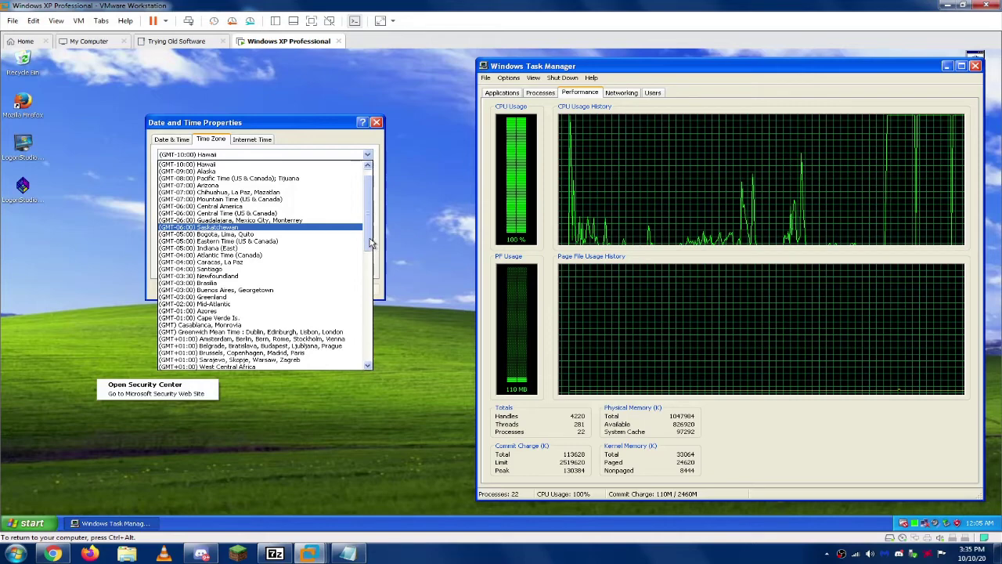
{"action": "left_click_drag", "start_coordinate": [371, 241], "coordinate": [374, 307]}
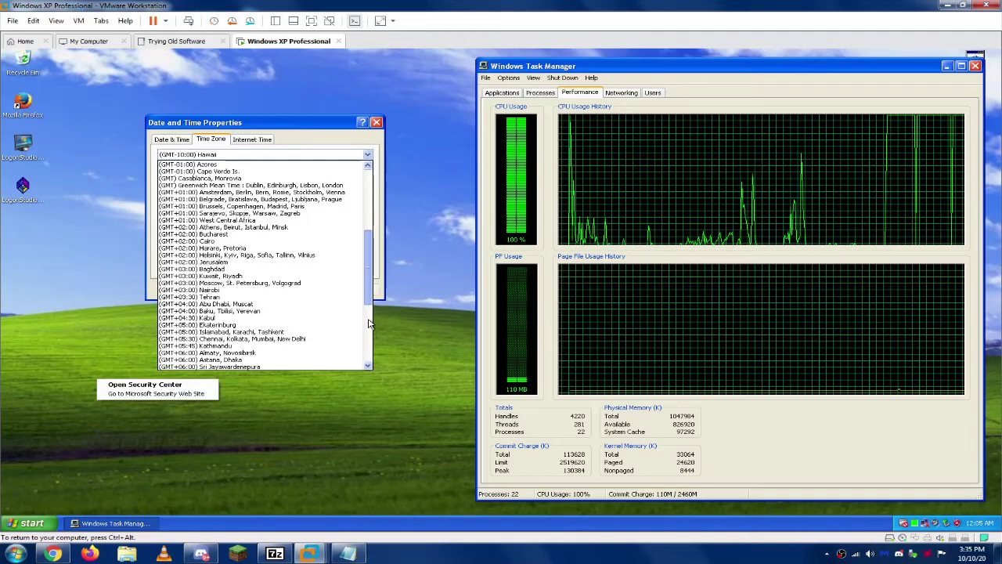
{"action": "left_click", "coordinate": [368, 313]}
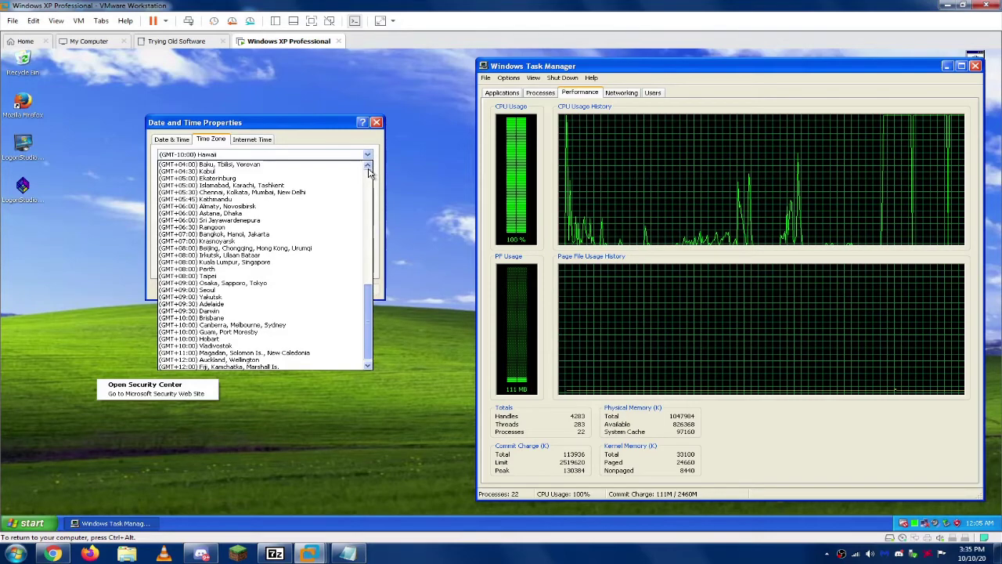
{"action": "scroll", "coordinate": [367, 180], "scroll_direction": "up", "scroll_amount": 15}
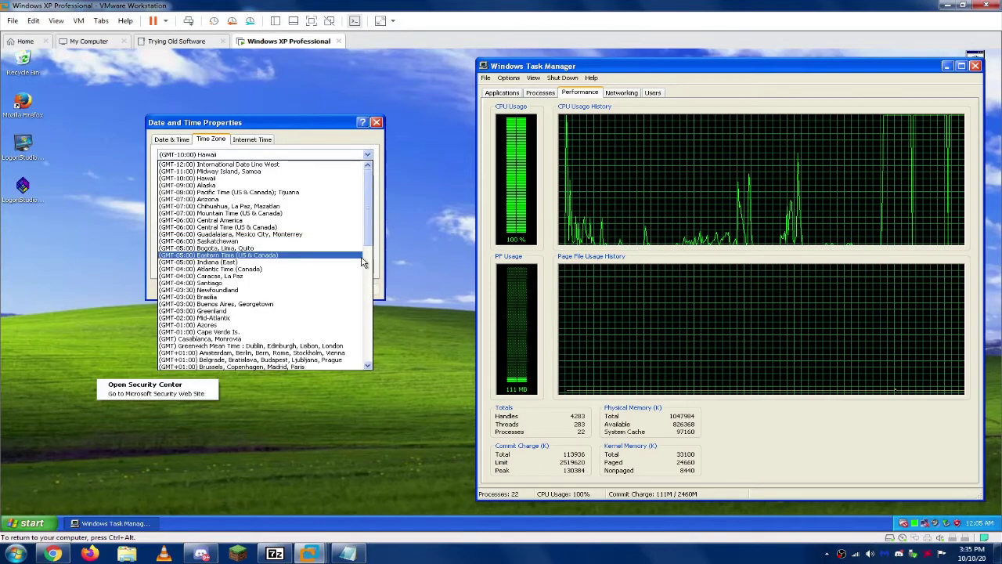
{"action": "left_click", "coordinate": [320, 164]}
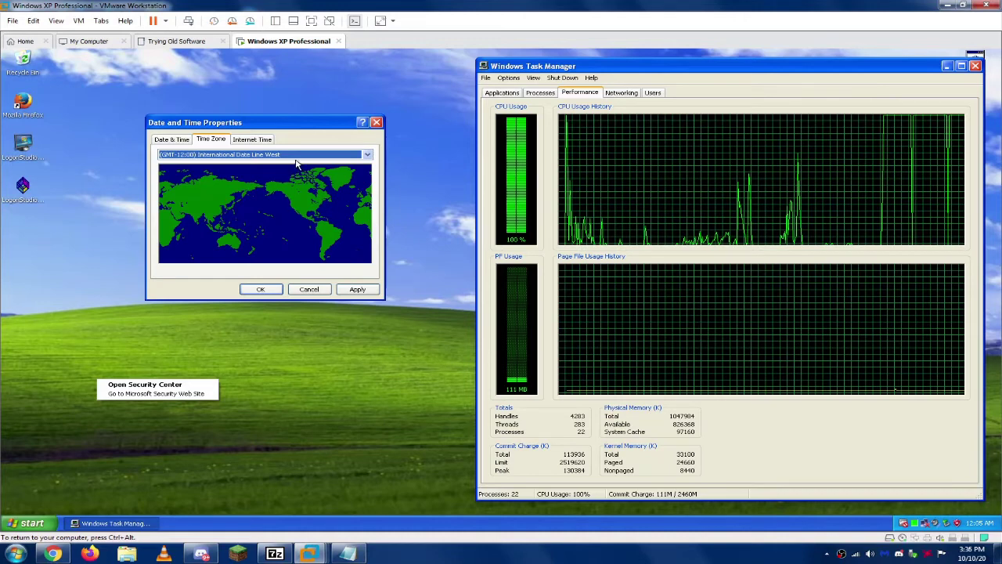
{"action": "left_click", "coordinate": [354, 290]}
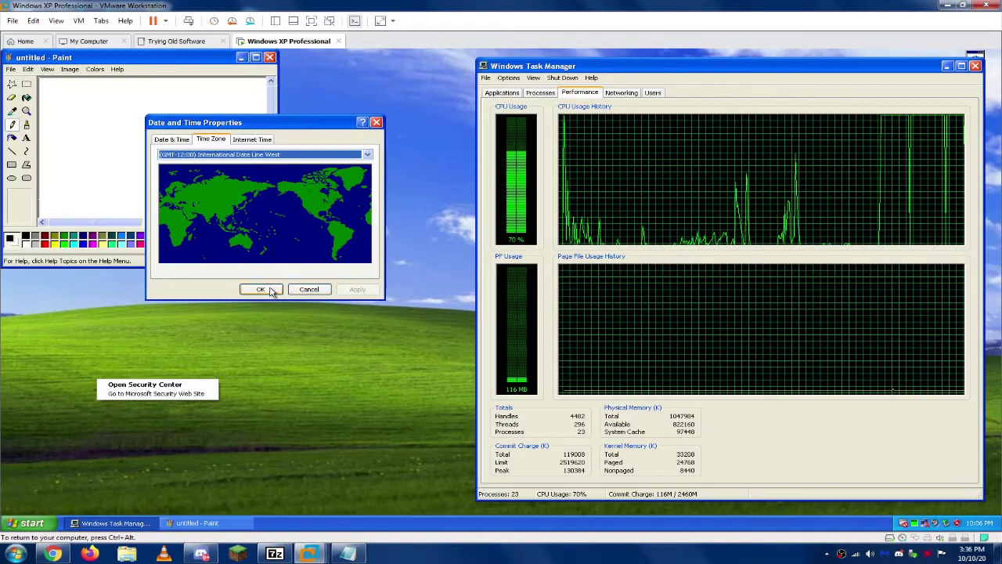
Step: Check the date and time under the new time zone, and view the running processes in the XP Task Manager
{"action": "left_click", "coordinate": [174, 140]}
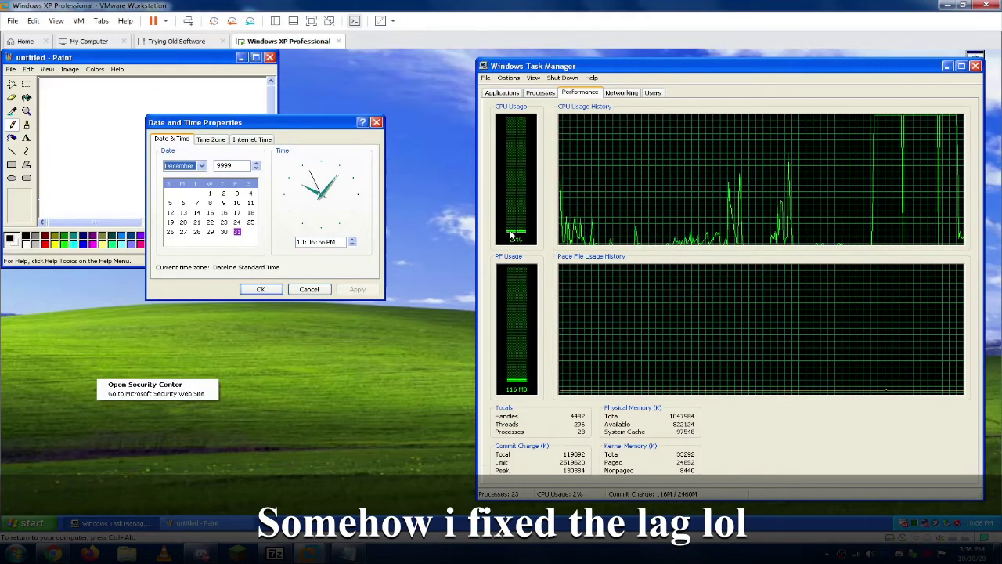
{"action": "left_click", "coordinate": [211, 139]}
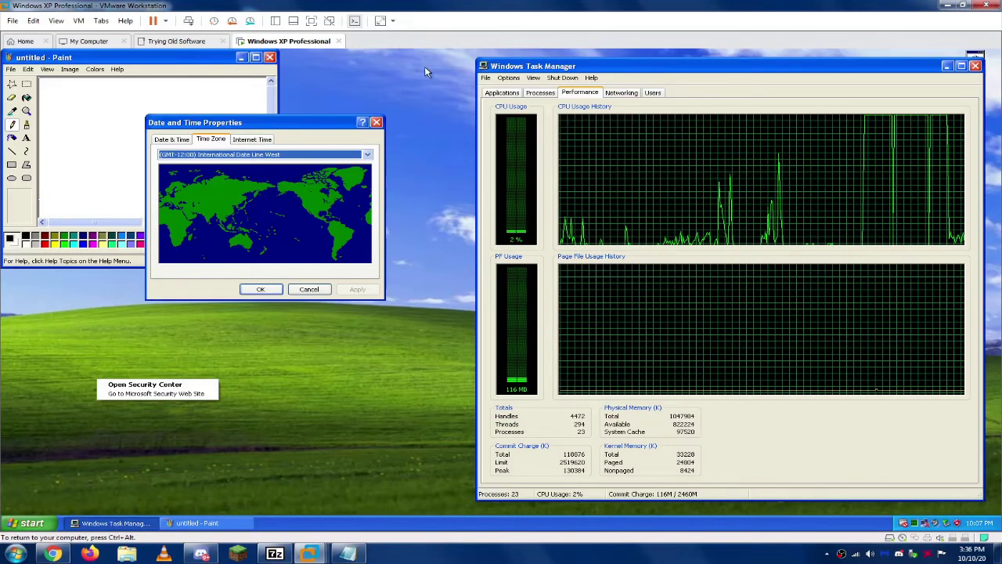
{"action": "left_click", "coordinate": [539, 92]}
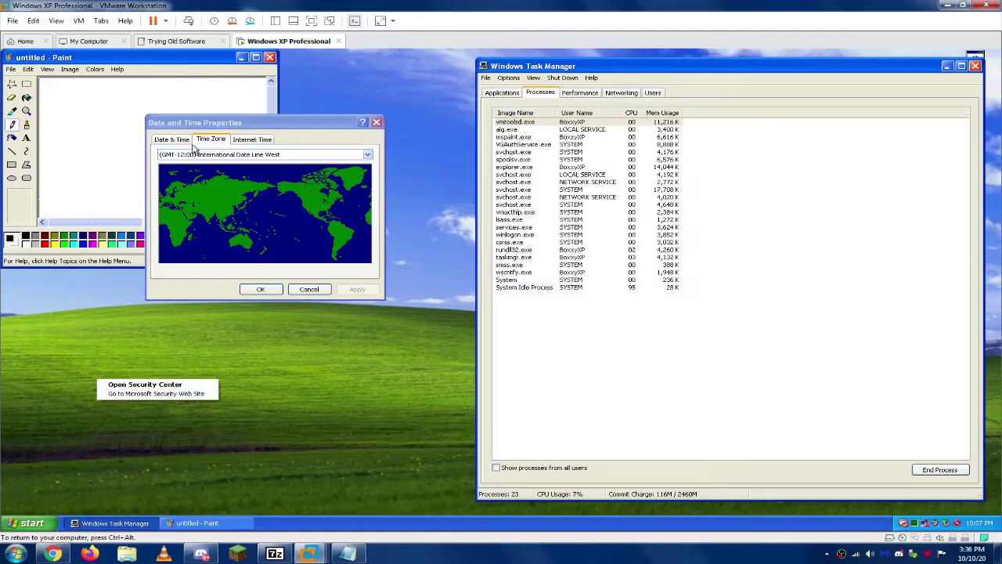
Step: Change the XP time zone to (GMT+12:00) Auckland, Wellington and apply it
{"action": "left_click", "coordinate": [280, 155]}
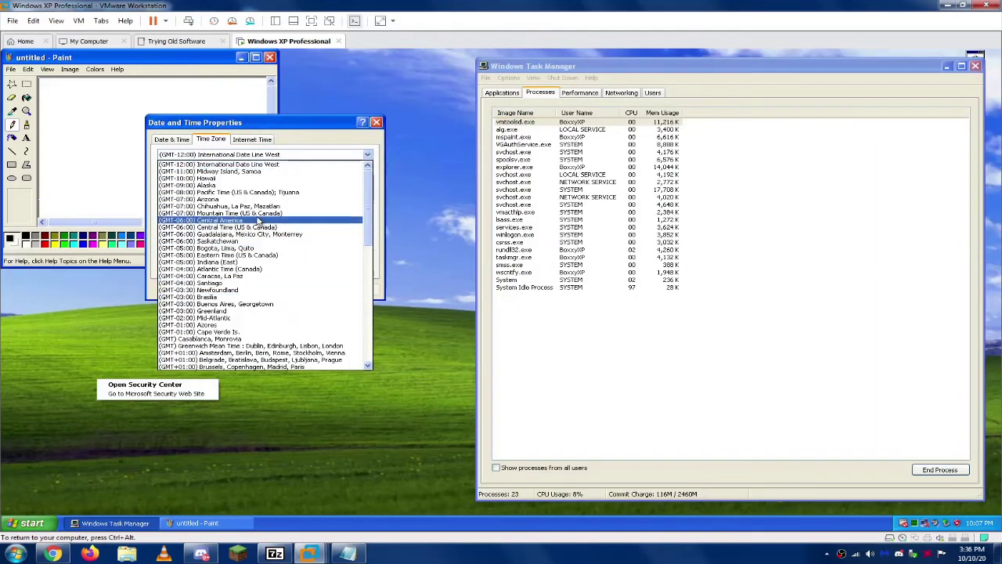
{"action": "scroll", "coordinate": [258, 222], "scroll_direction": "down", "scroll_amount": 20}
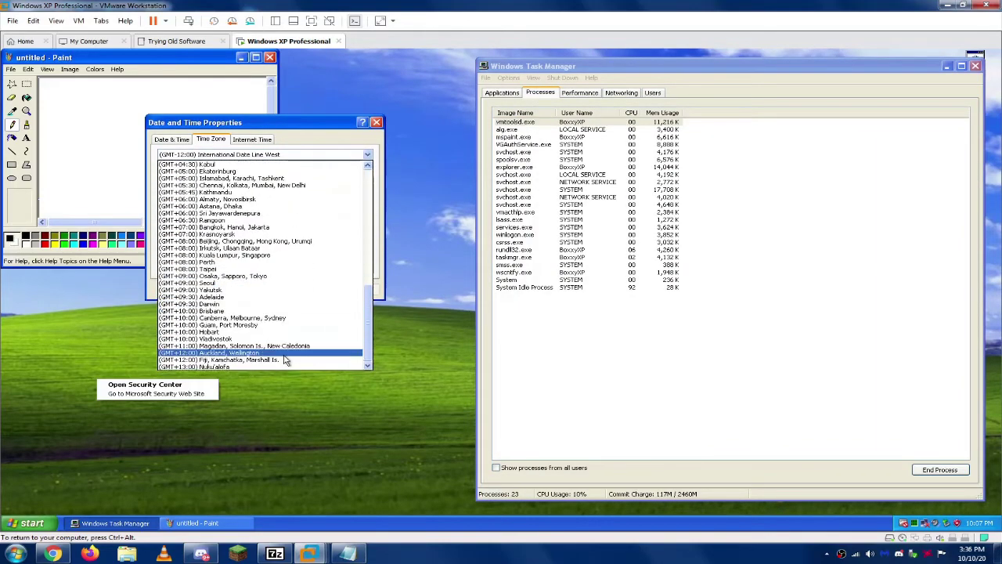
{"action": "left_click", "coordinate": [286, 353]}
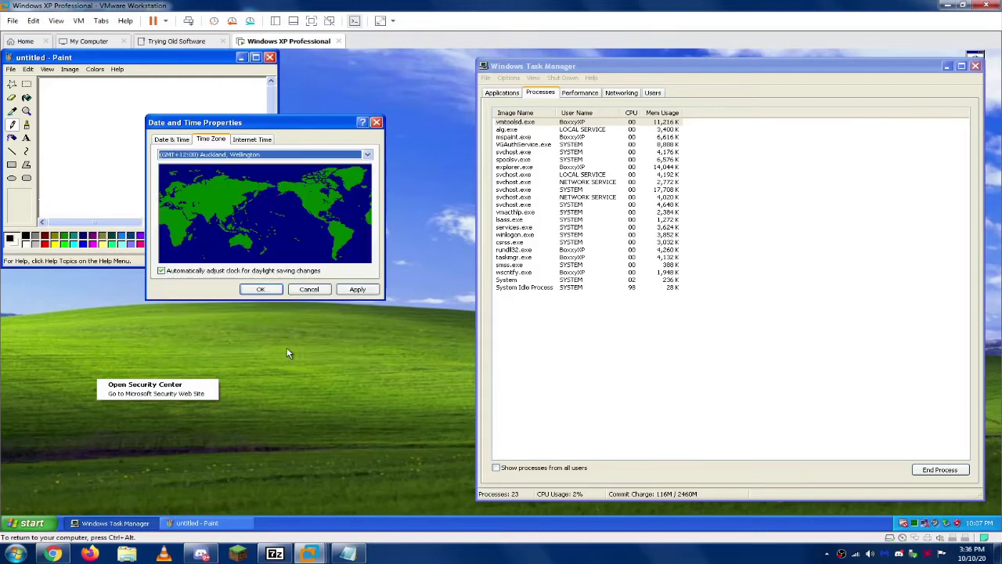
{"action": "left_click", "coordinate": [354, 290]}
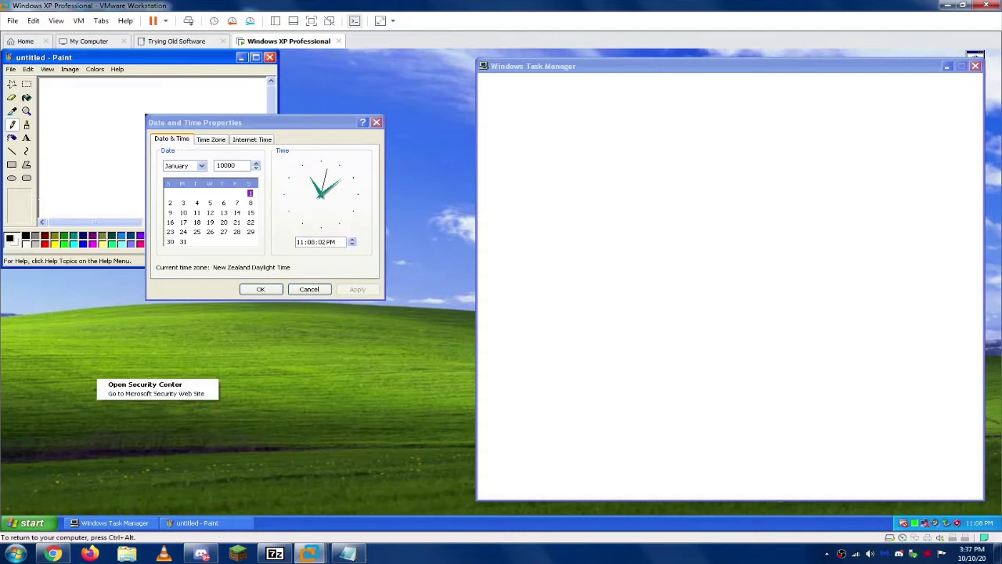
{"action": "left_click", "coordinate": [31, 523]}
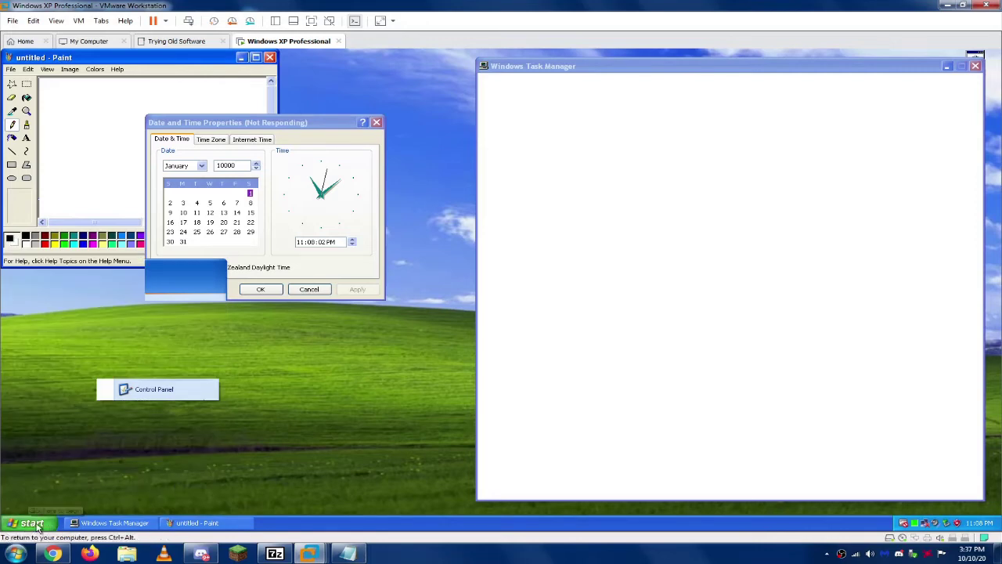
{"action": "left_click", "coordinate": [79, 20]}
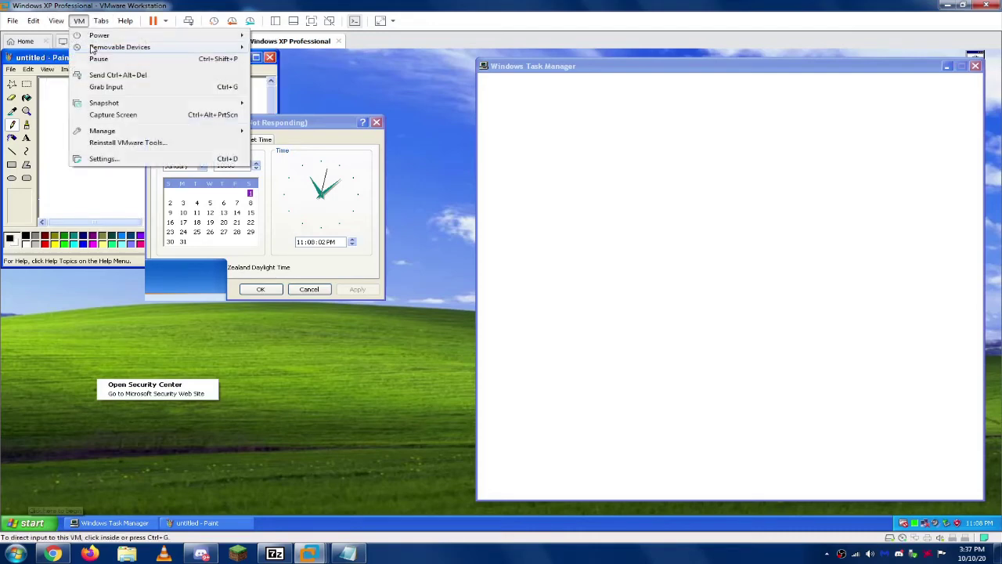
{"action": "mouse_move", "coordinate": [121, 37]}
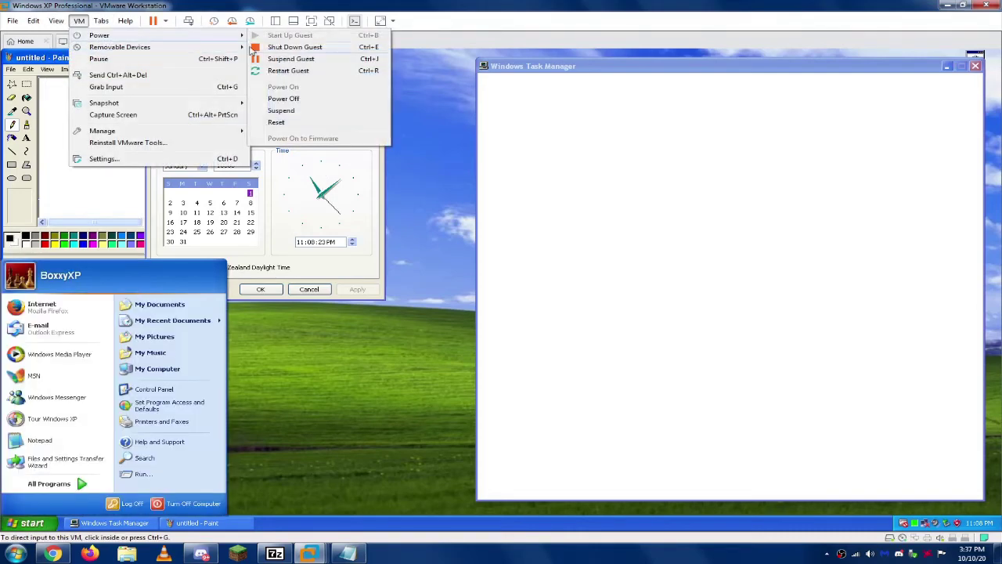
{"action": "left_click", "coordinate": [298, 221]}
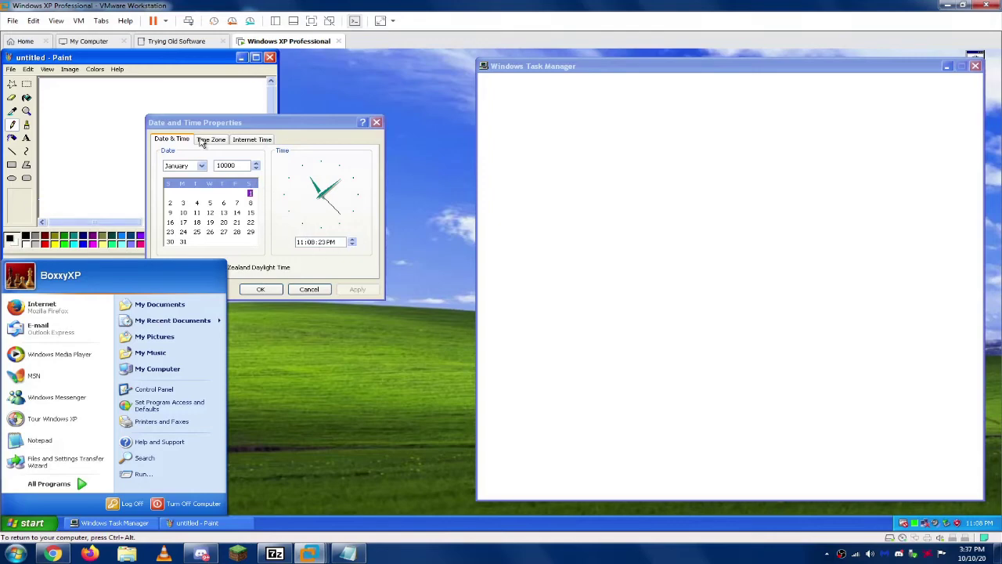
Step: Change the XP time zone to (GMT-12:00) International Date Line West and apply it
{"action": "left_click", "coordinate": [252, 141]}
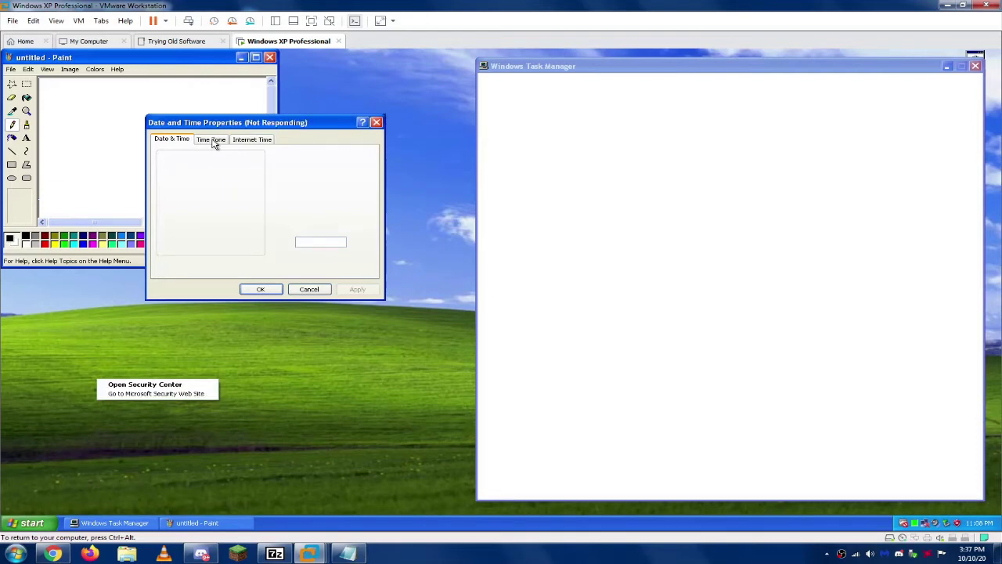
{"action": "left_click", "coordinate": [213, 141]}
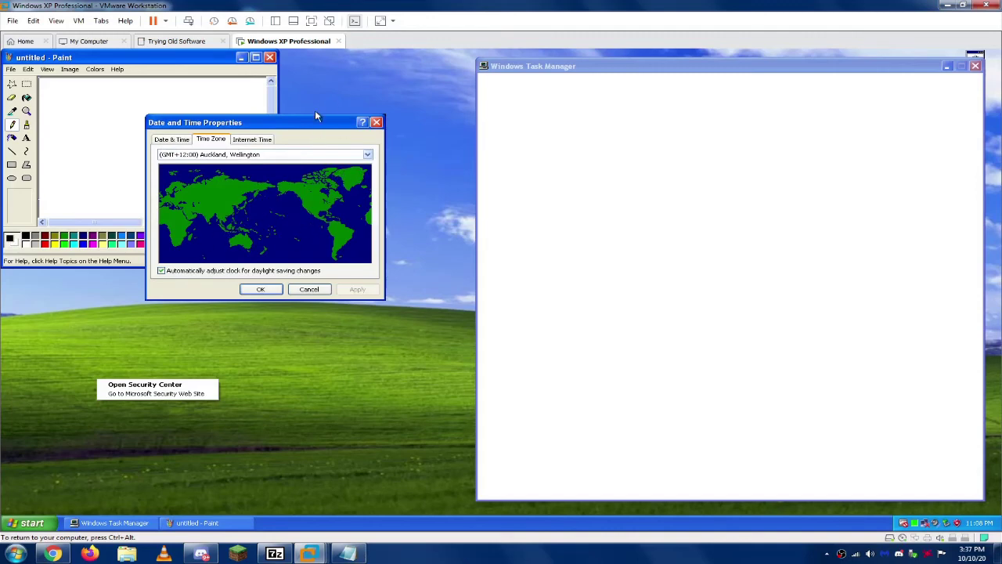
{"action": "left_click", "coordinate": [367, 155]}
{"action": "scroll", "coordinate": [313, 235], "scroll_direction": "up", "scroll_amount": 1}
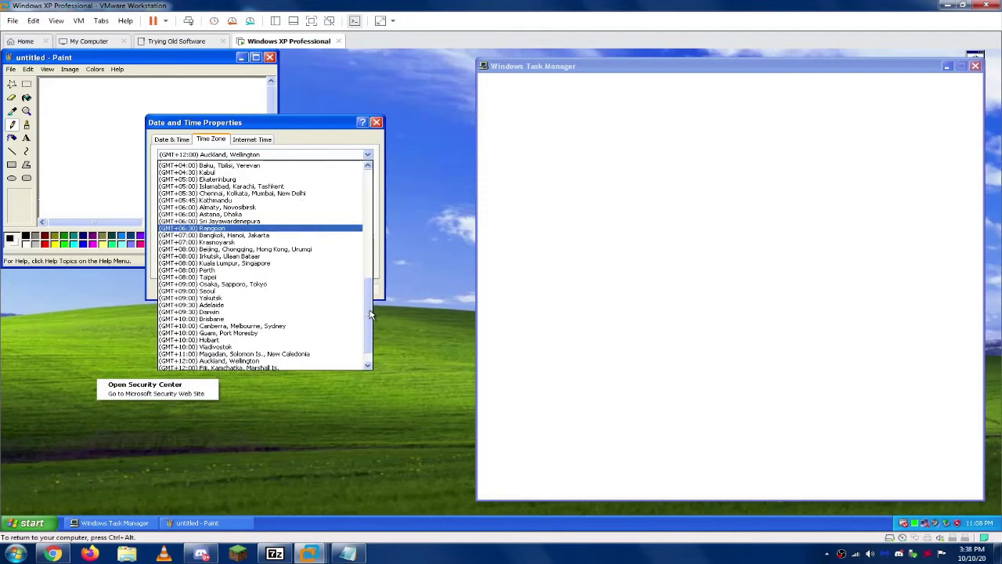
{"action": "scroll", "coordinate": [371, 314], "scroll_direction": "up", "scroll_amount": 10}
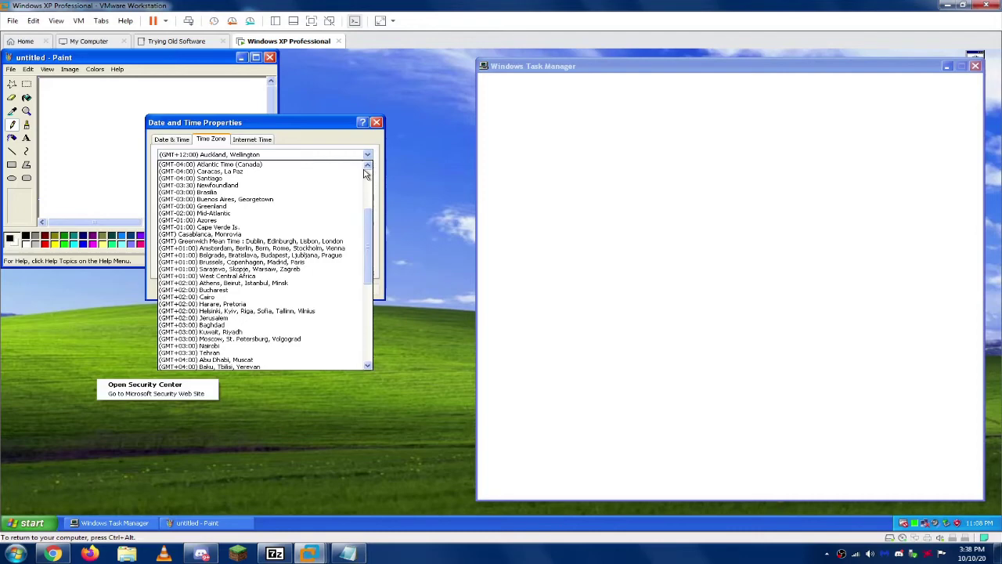
{"action": "scroll", "coordinate": [364, 167], "scroll_direction": "up", "scroll_amount": 5}
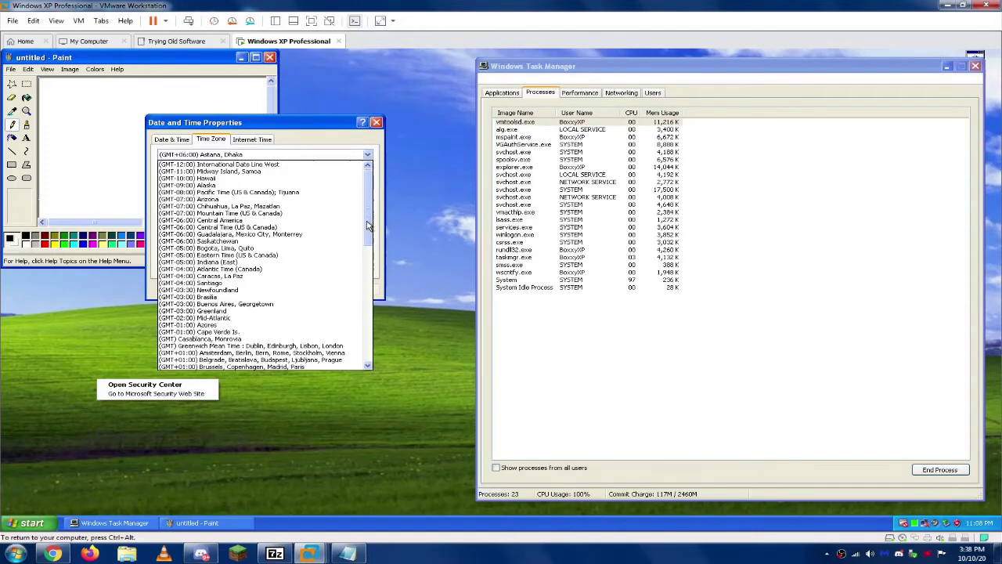
{"action": "left_click", "coordinate": [320, 167]}
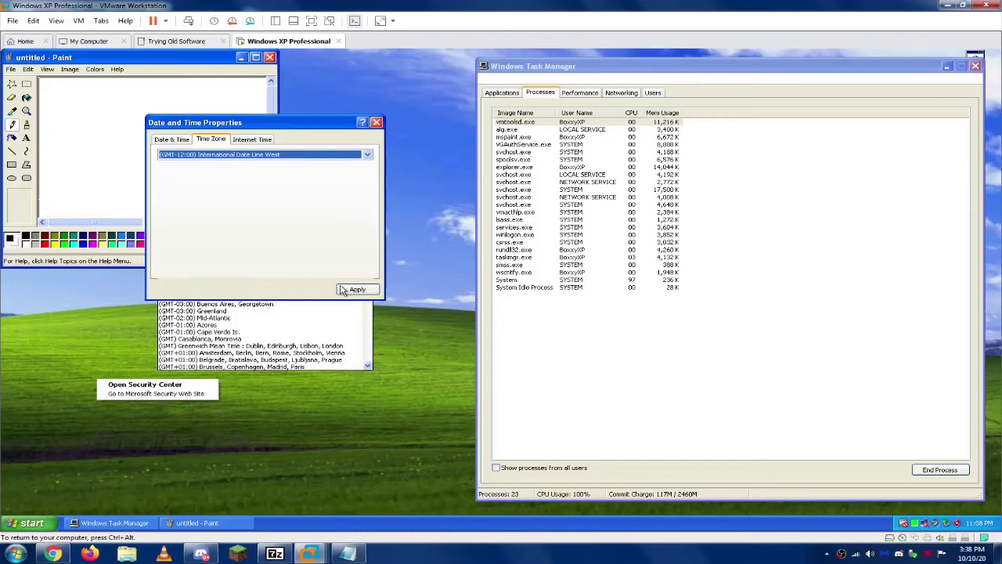
{"action": "left_click", "coordinate": [356, 289]}
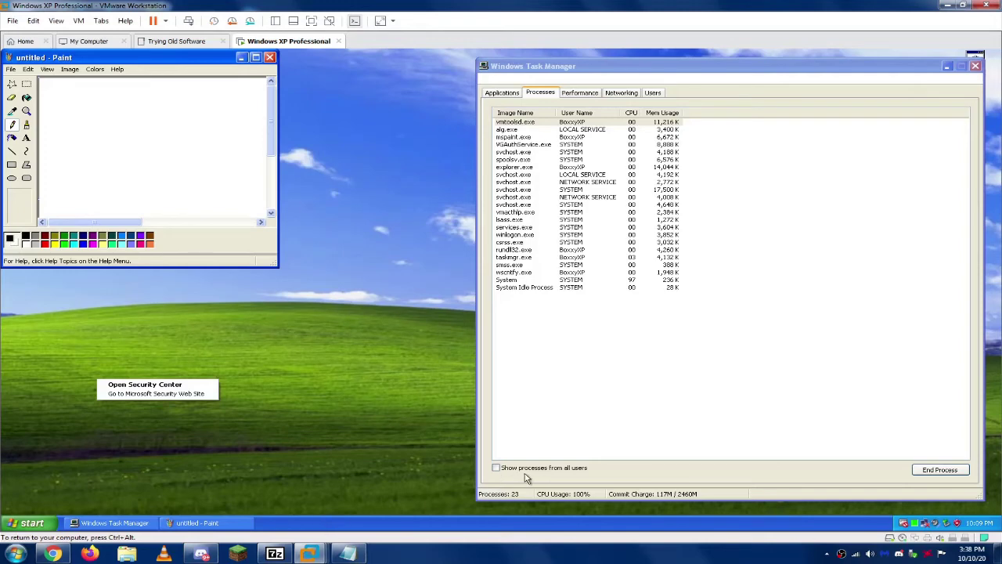
Step: Try to reopen the XP date and time settings, and view the CPU usage history in the XP Task Manager
{"action": "right_click", "coordinate": [980, 528]}
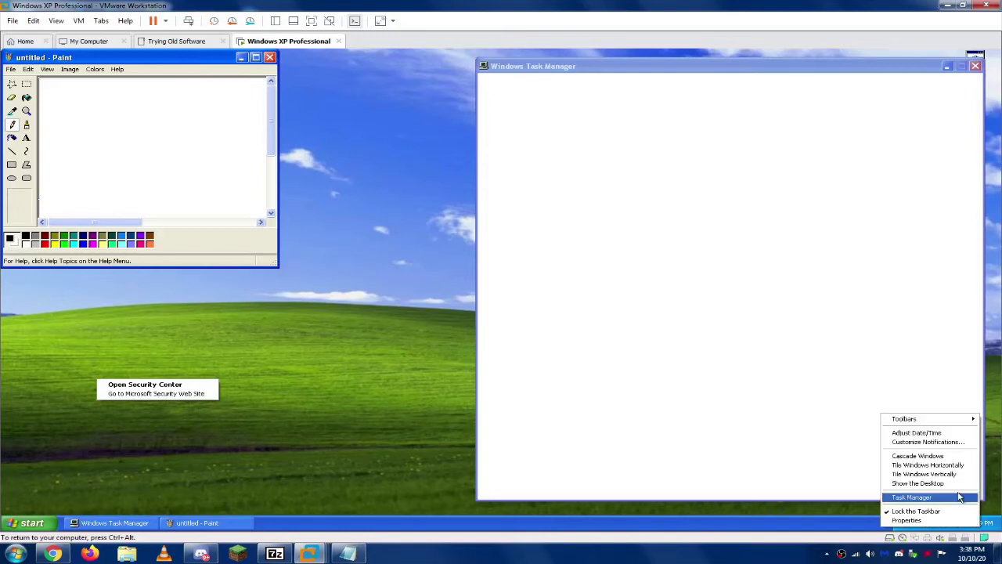
{"action": "left_click", "coordinate": [923, 433]}
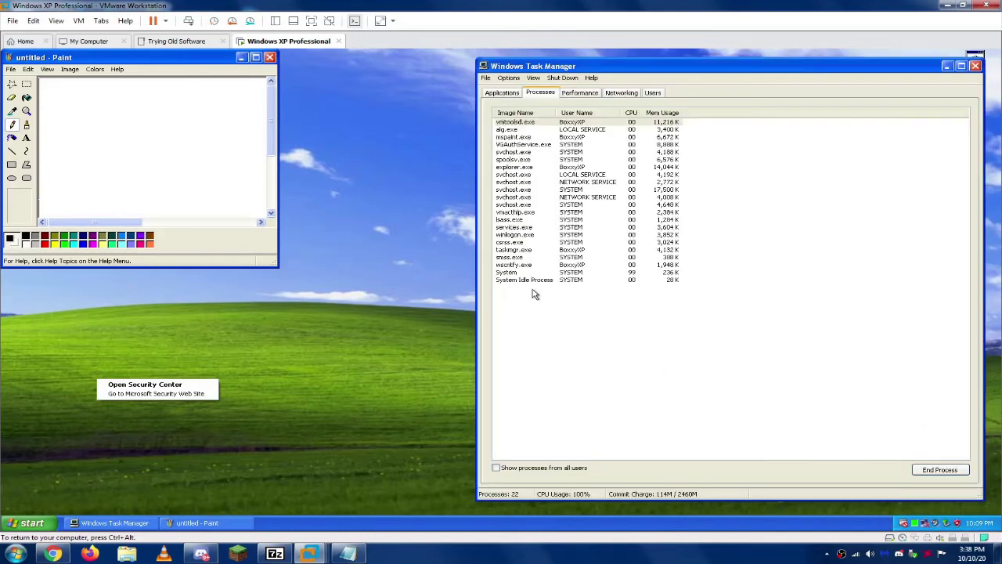
{"action": "left_click", "coordinate": [580, 95]}
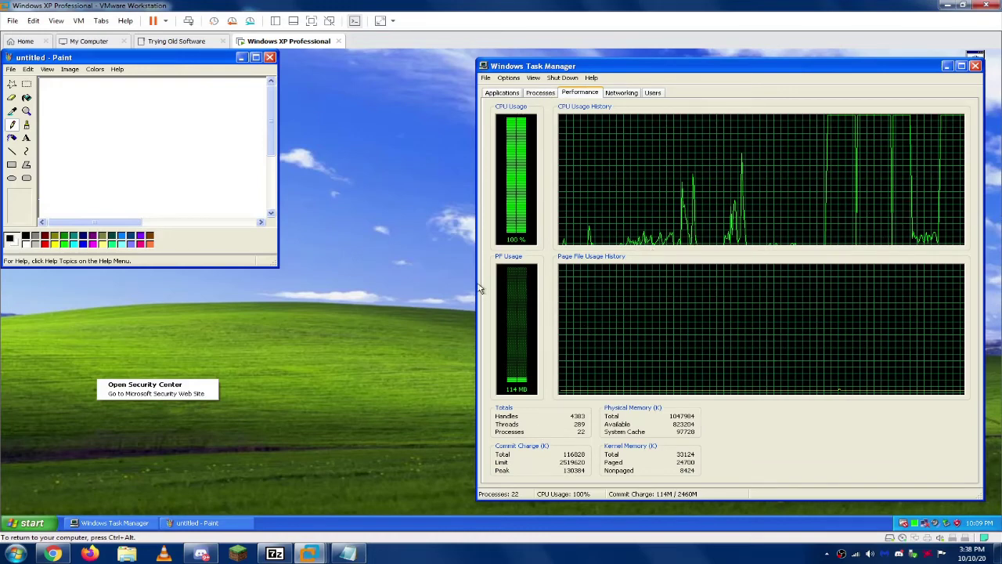
Step: Restart the Windows XP guest from VMware Workstation
{"action": "left_click", "coordinate": [43, 523]}
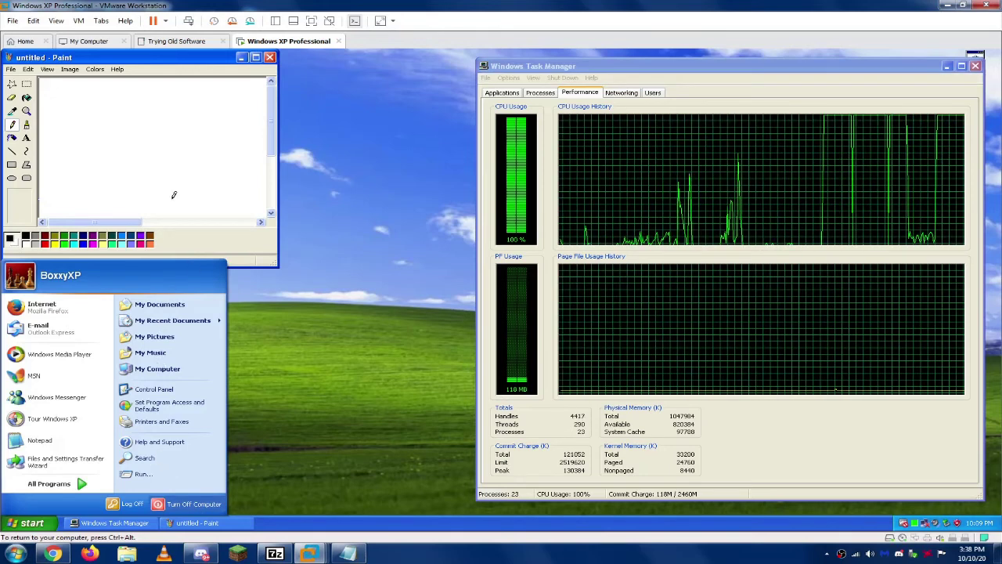
{"action": "left_click", "coordinate": [165, 20]}
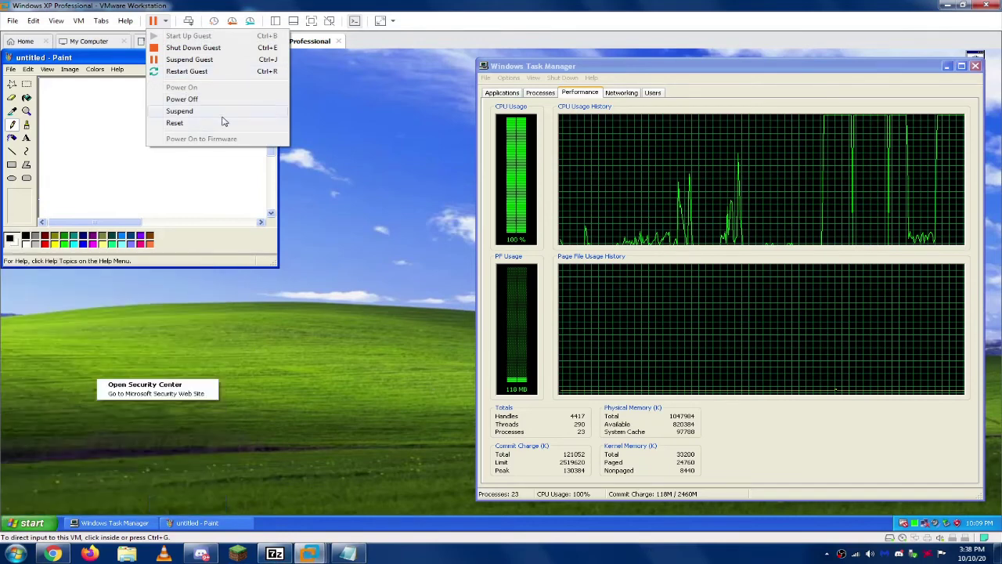
{"action": "left_click", "coordinate": [208, 72]}
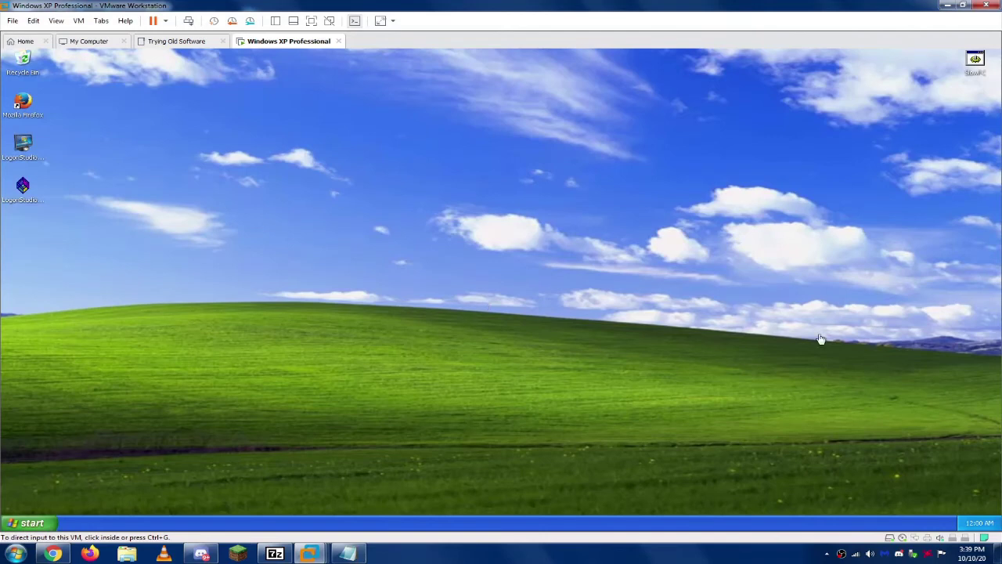
Step: Open the XP date and time settings after the restart and check the time zone, date and time
{"action": "left_click", "coordinate": [986, 526]}
{"action": "right_click", "coordinate": [988, 527]}
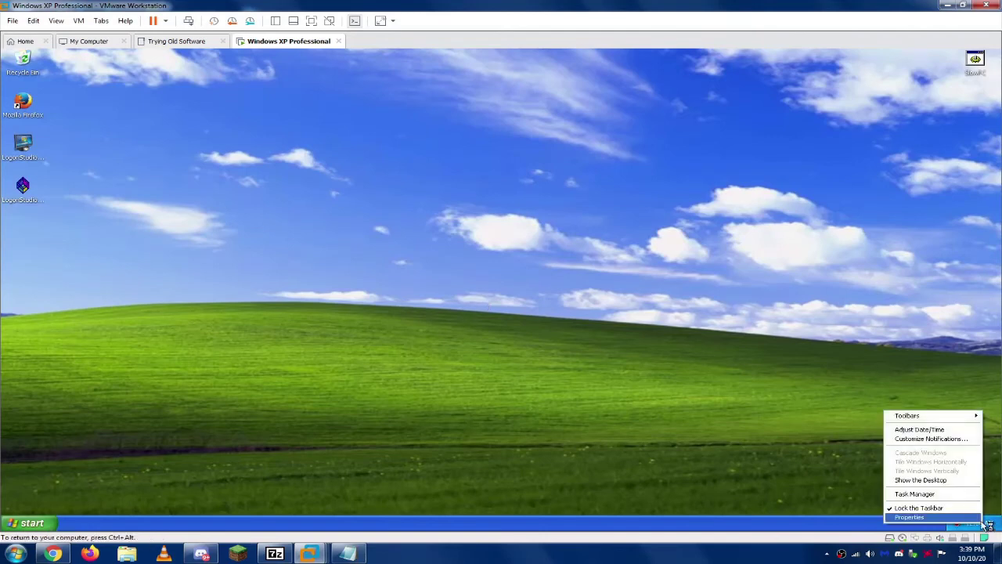
{"action": "left_click", "coordinate": [985, 523]}
{"action": "right_click", "coordinate": [985, 524]}
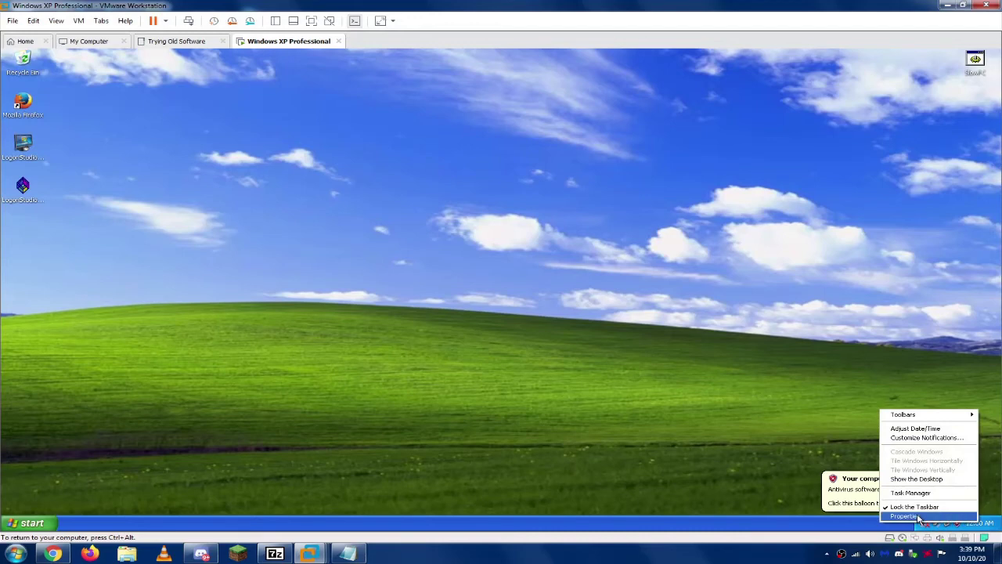
{"action": "left_click", "coordinate": [910, 429]}
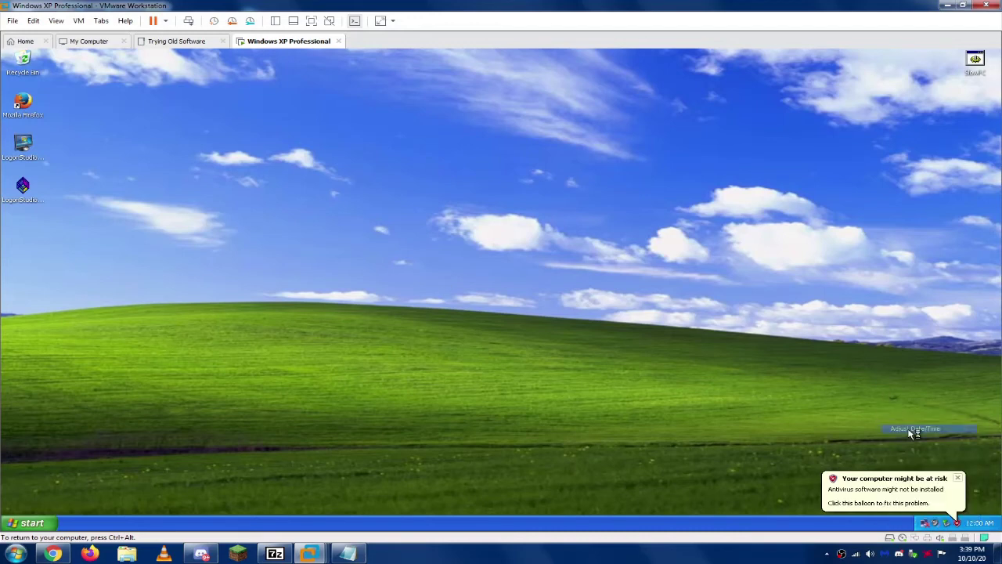
{"action": "left_click", "coordinate": [148, 167]}
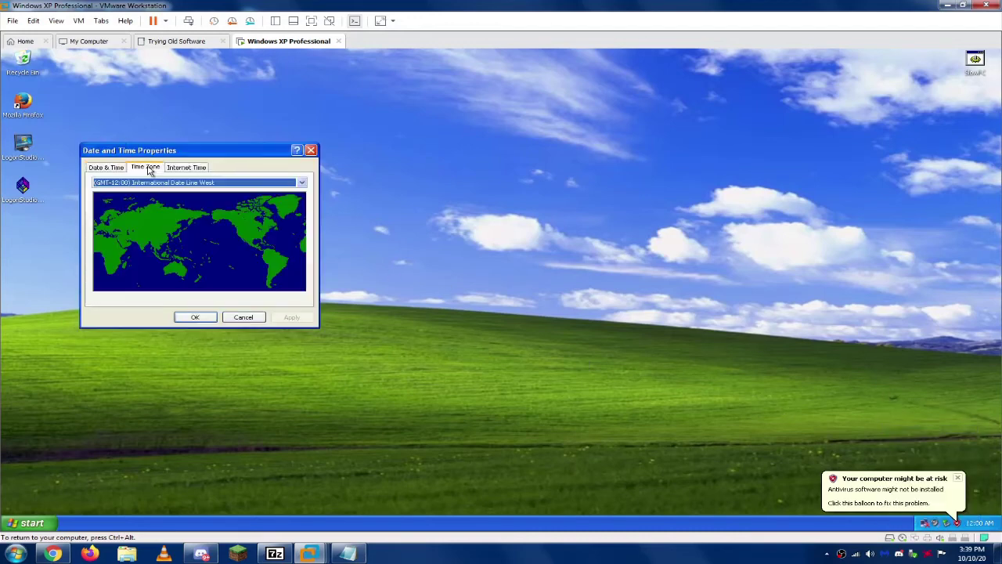
{"action": "left_click", "coordinate": [192, 183]}
{"action": "left_click", "coordinate": [108, 168]}
{"action": "left_click", "coordinate": [101, 169]}
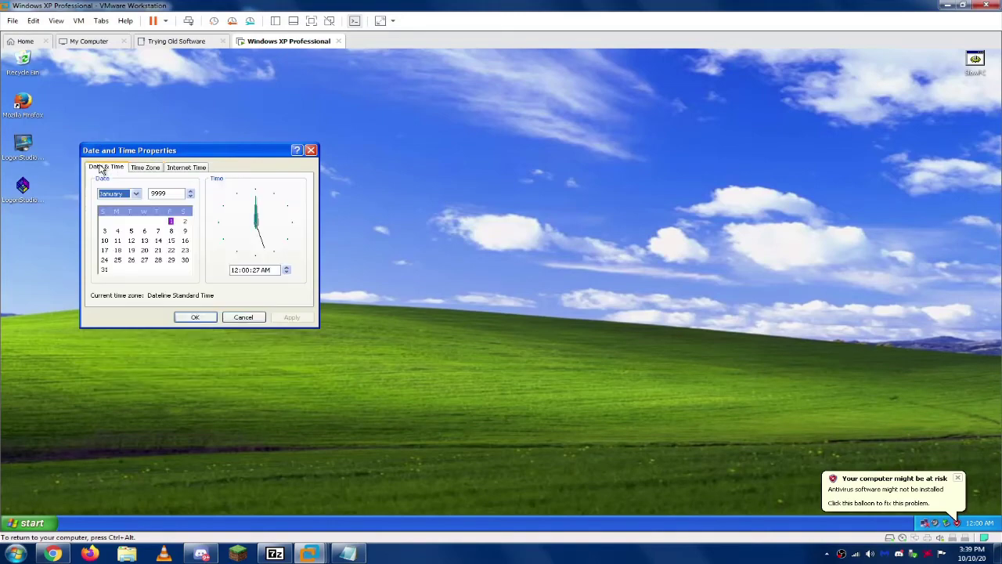
Step: Look through the available XP time zones and close the Date and Time Properties without changing anything
{"action": "left_click", "coordinate": [154, 169]}
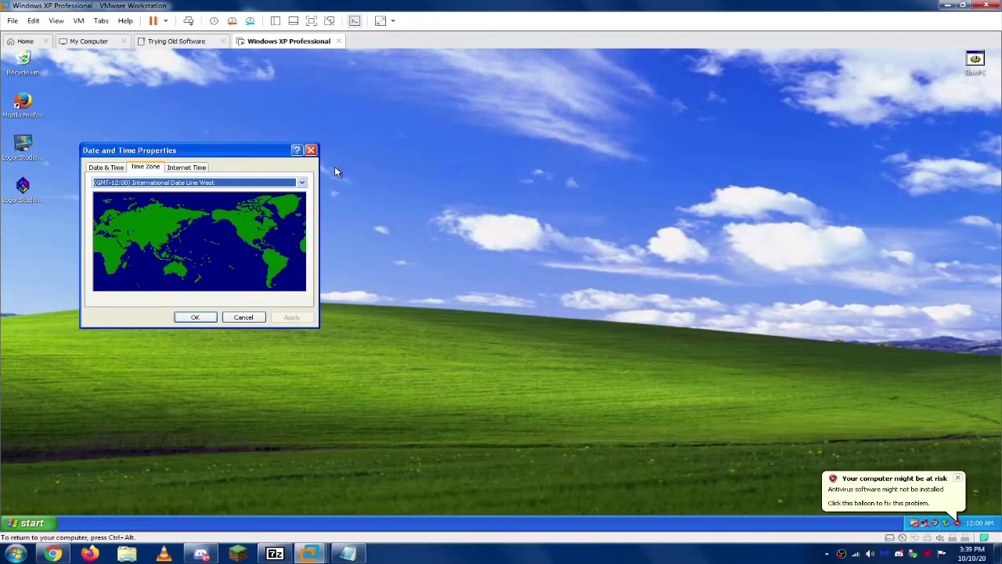
{"action": "left_click", "coordinate": [253, 183]}
{"action": "scroll", "coordinate": [241, 373], "scroll_direction": "down", "scroll_amount": 3}
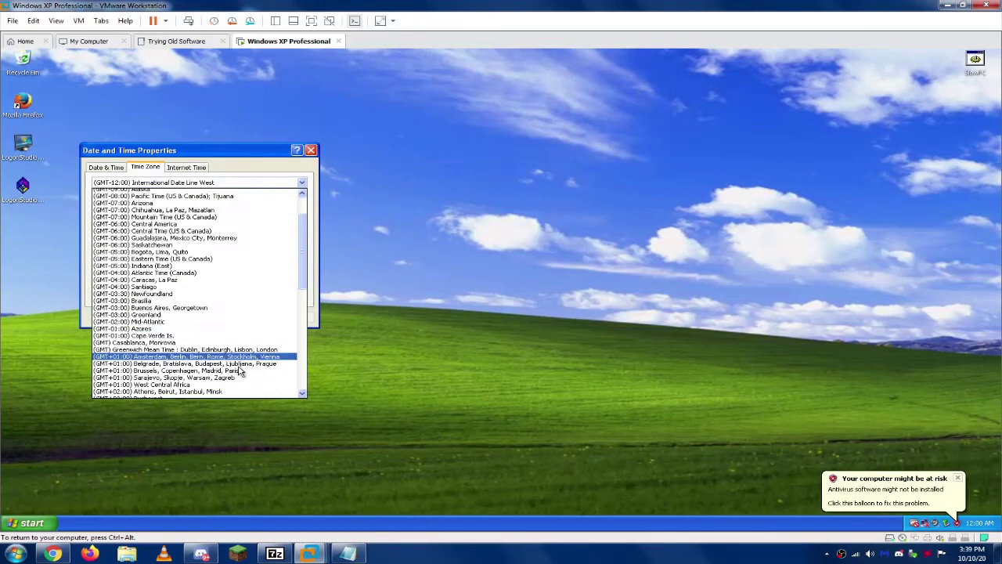
{"action": "scroll", "coordinate": [241, 372], "scroll_direction": "down", "scroll_amount": 5}
{"action": "left_click", "coordinate": [312, 151]}
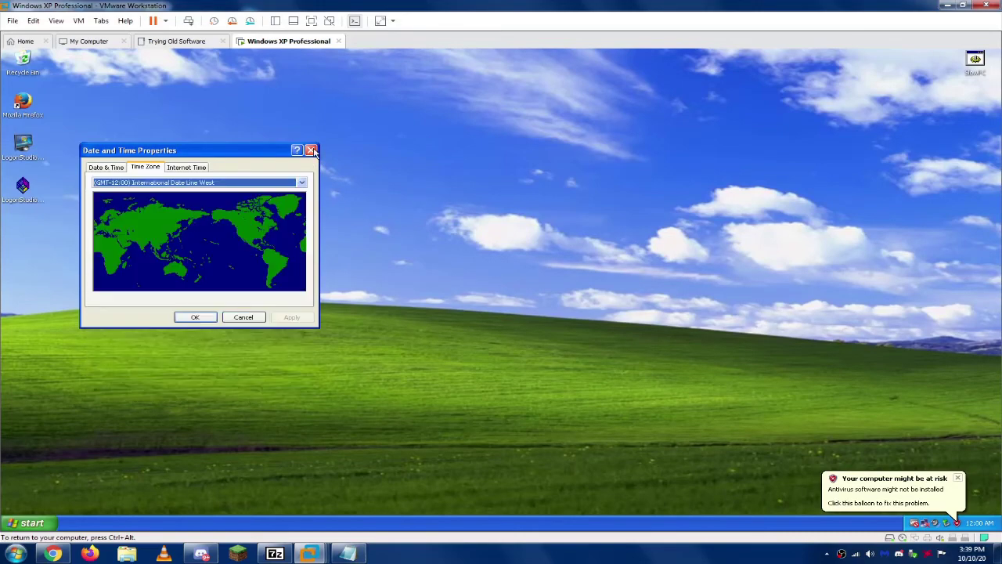
{"action": "left_click", "coordinate": [312, 150]}
Step: Launch Notepad in the XP virtual machine by running "notepad"
{"action": "right_click", "coordinate": [841, 553]}
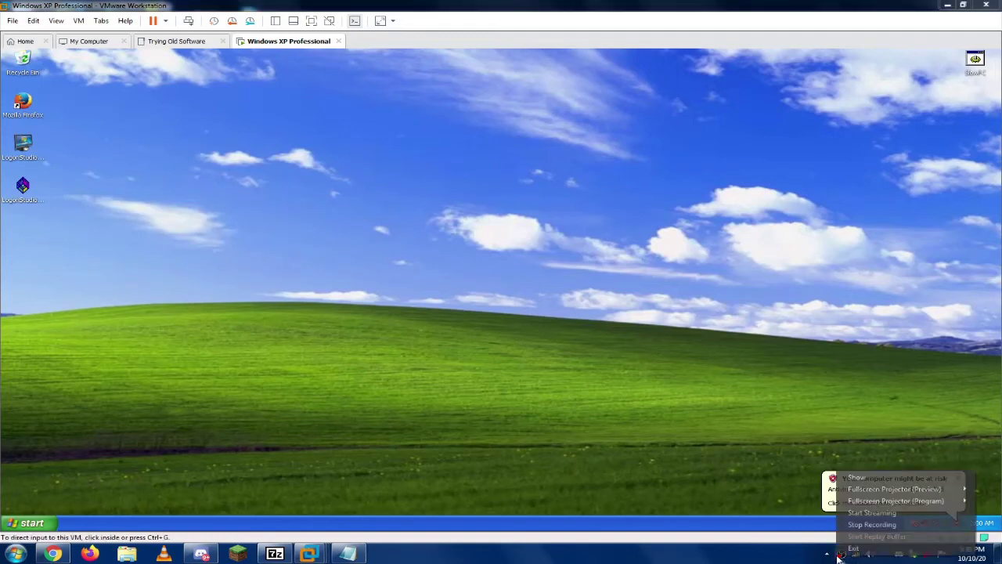
{"action": "left_click", "coordinate": [245, 460]}
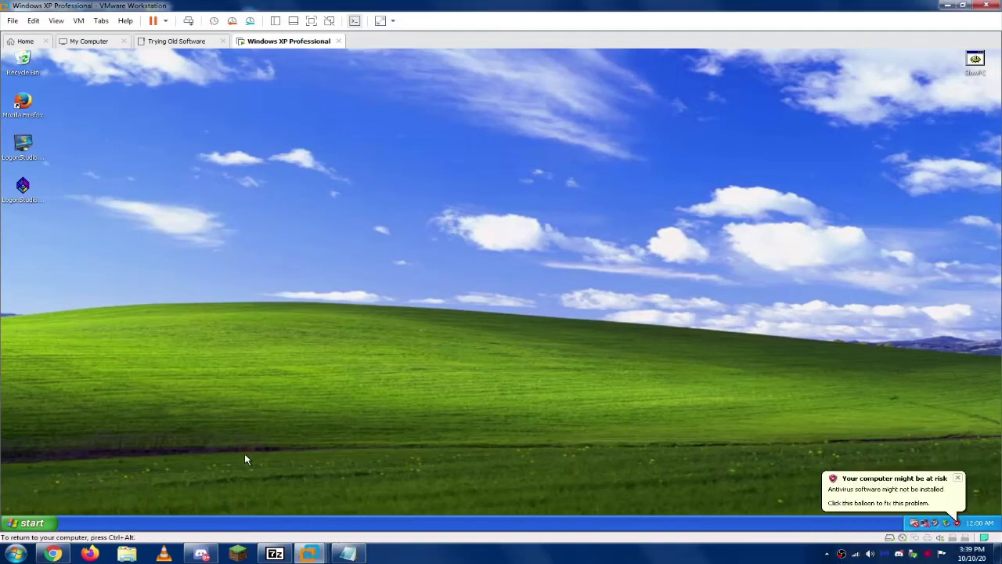
{"action": "key", "text": "super+r"}
{"action": "type", "text": "no"}
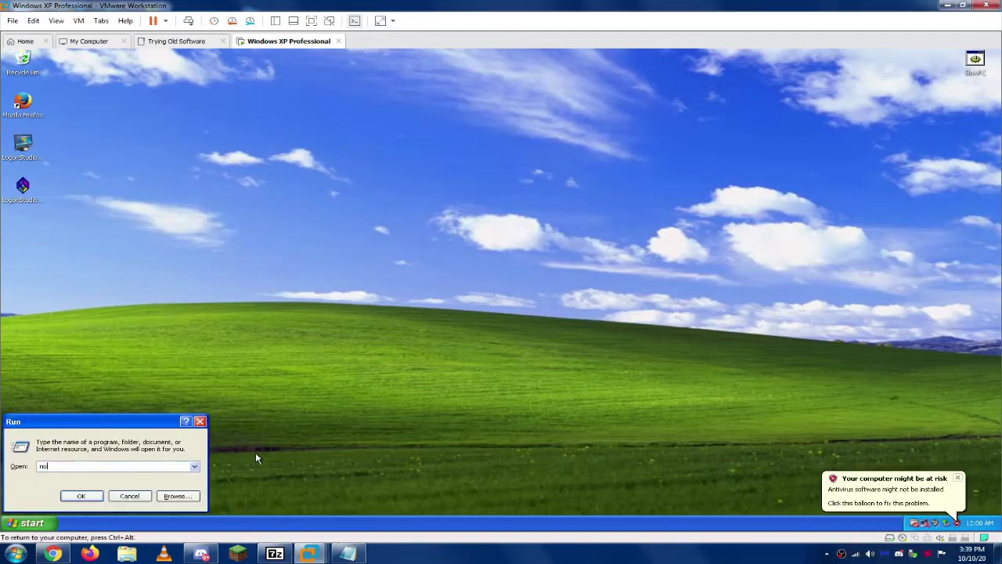
{"action": "type", "text": "tepad"}
{"action": "key", "text": "Return"}
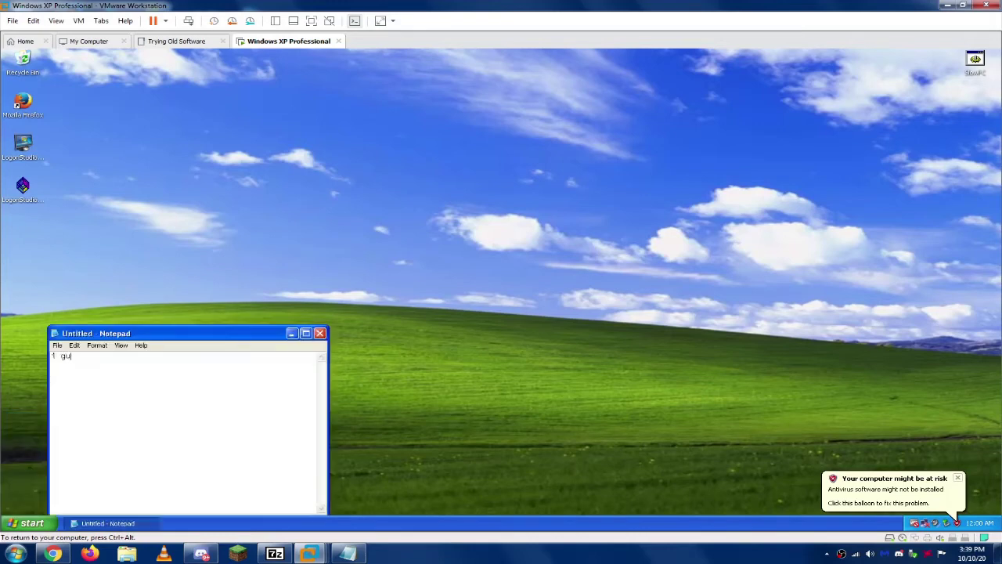
Step: Write "i guess that was fun lmeo that idk why the time reset jan 9999 lmeo" in the untitled Notepad document
{"action": "type", "text": "I guess that w"}
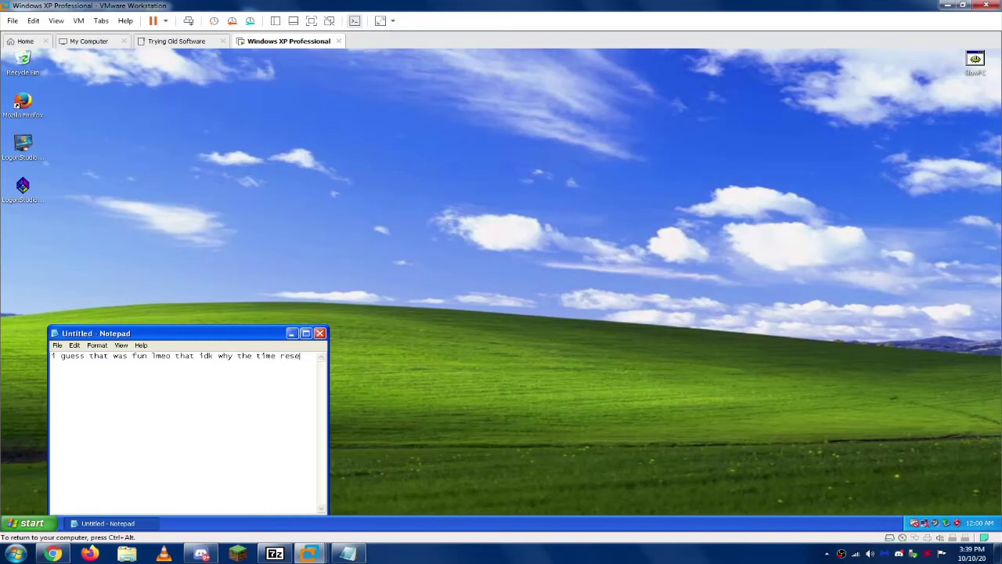
{"action": "type", "text": "jan"}
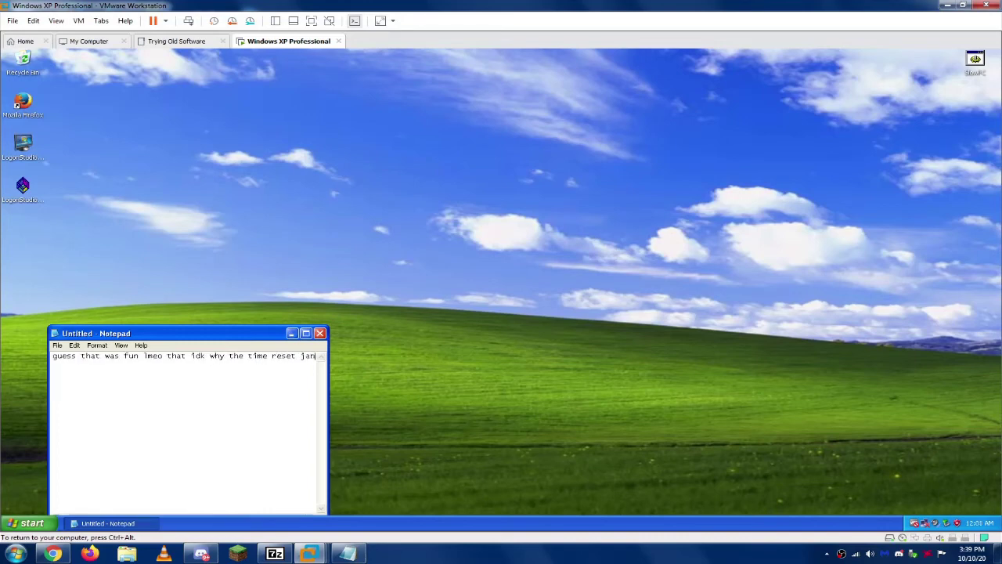
{"action": "type", "text": " 9999"}
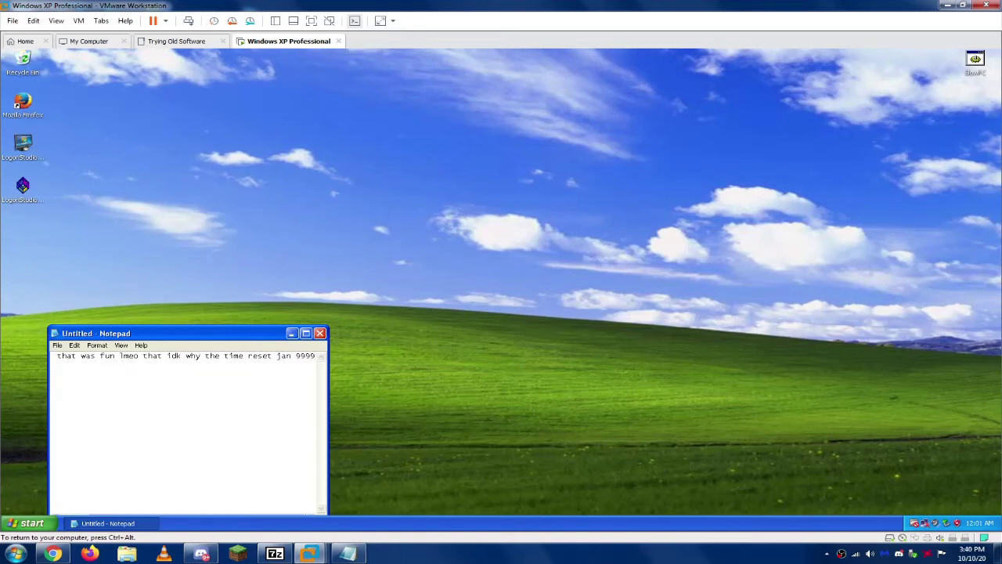
{"action": "type", "text": " k"}
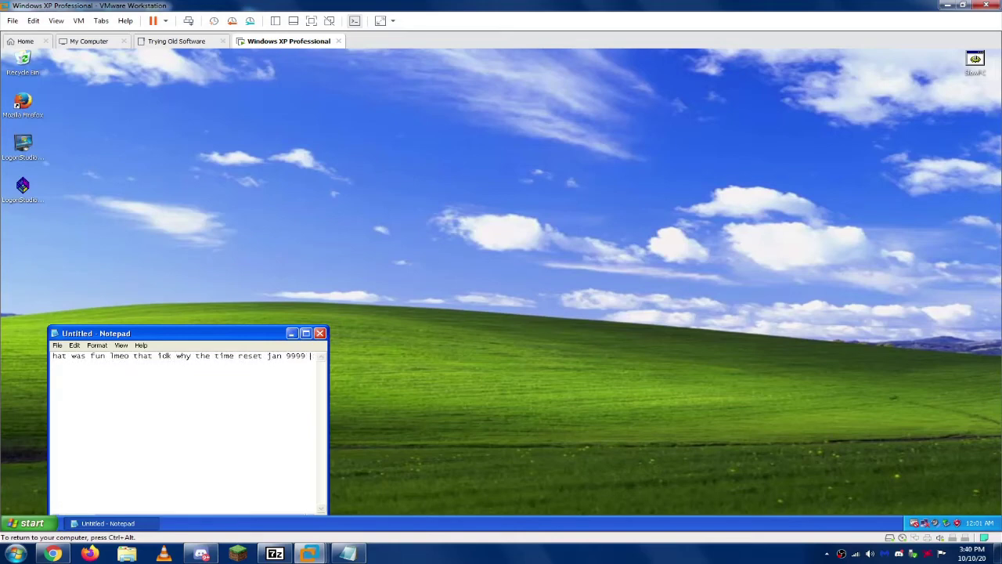
{"action": "type", "text": "lmeo "}
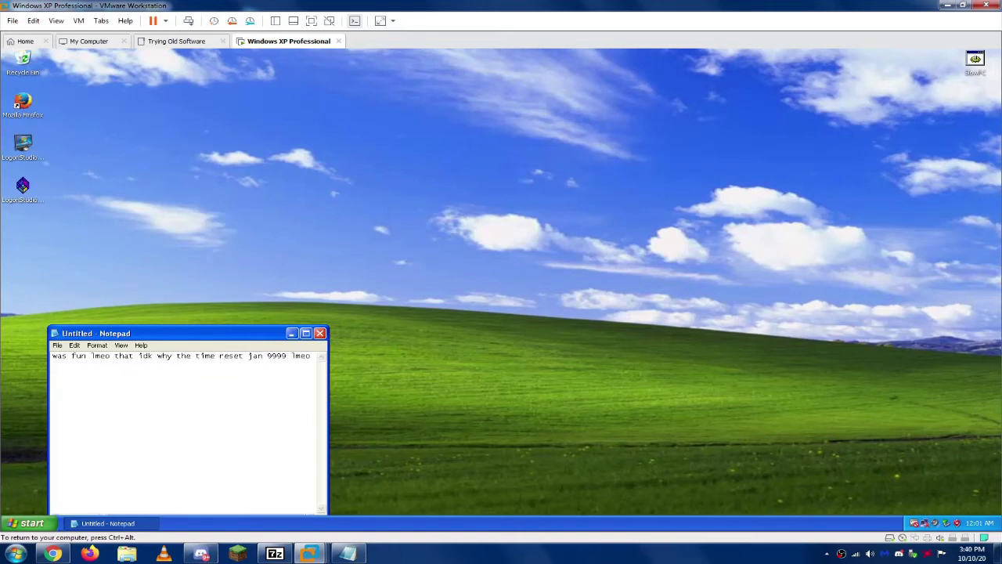
Step: Continue the Notepad line with "i messed with the bootloader i think" and start a new line
{"action": "type", "text": "i messed"}
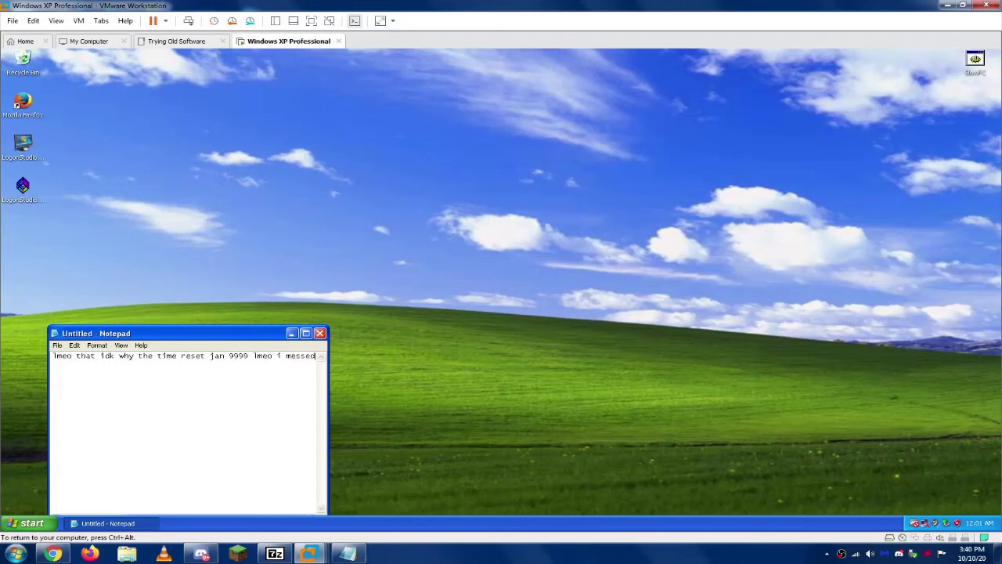
{"action": "type", "text": " wh"}
{"action": "type", "text": "ith"}
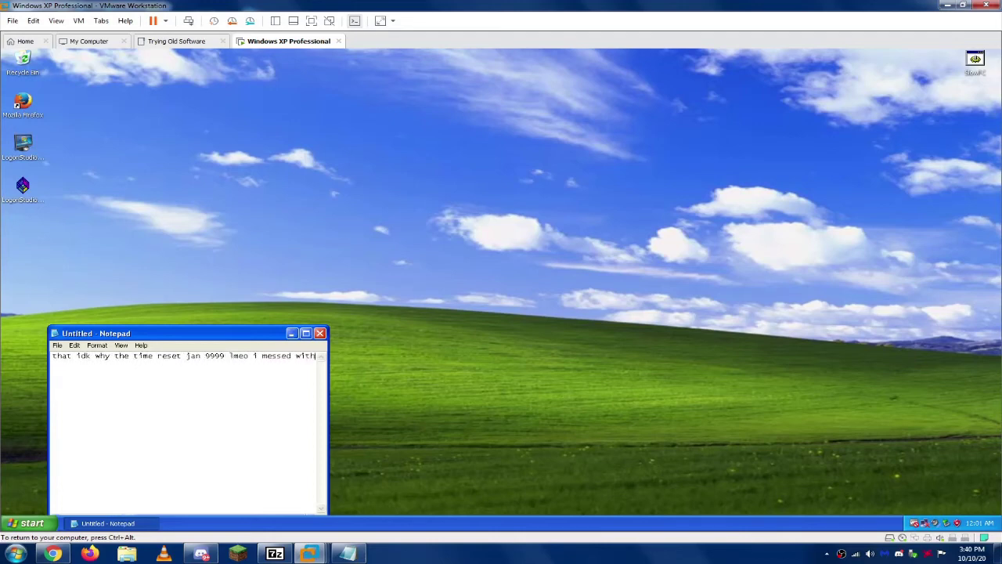
{"action": "type", "text": " the boo"}
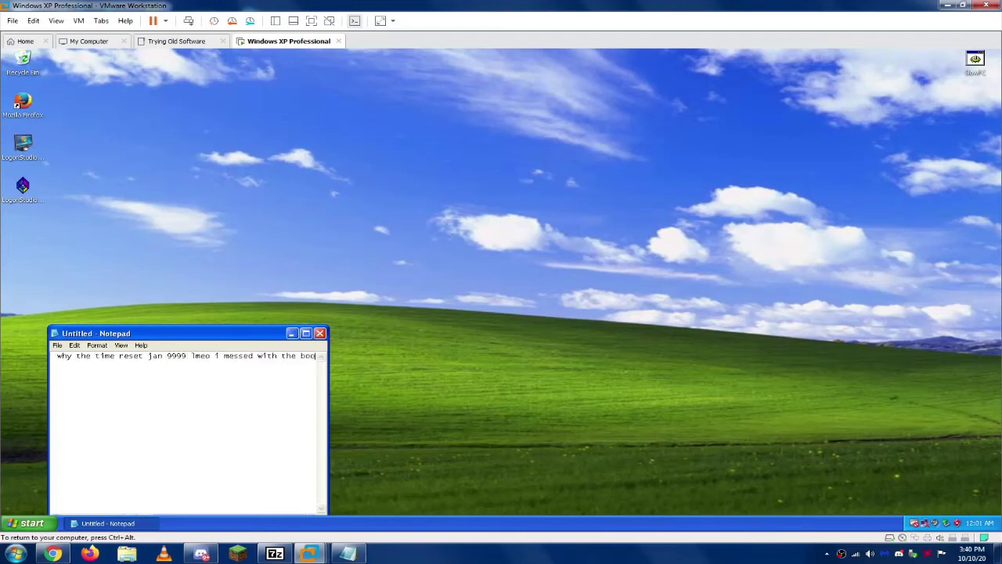
{"action": "type", "text": "tloader"}
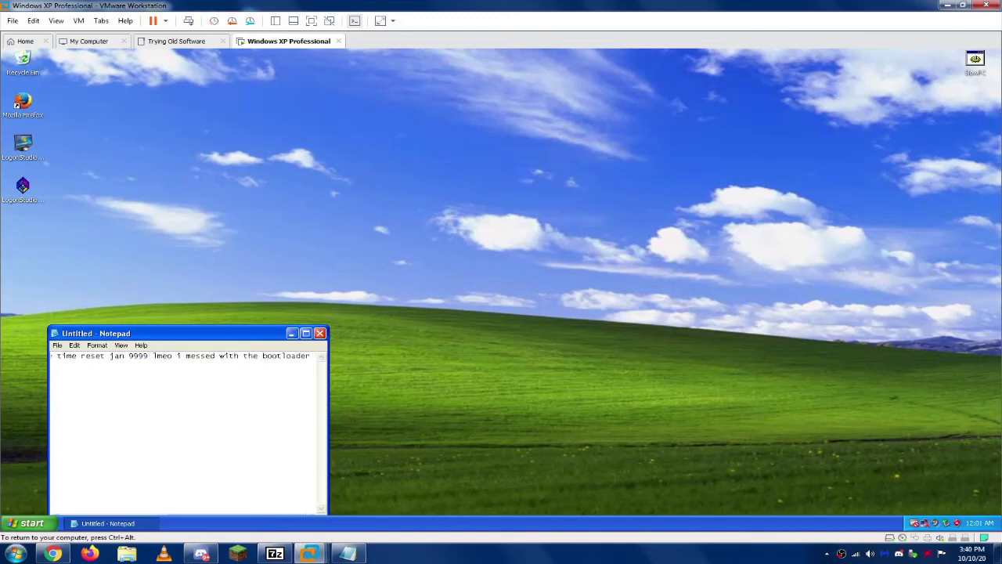
{"action": "type", "text": " i thin"}
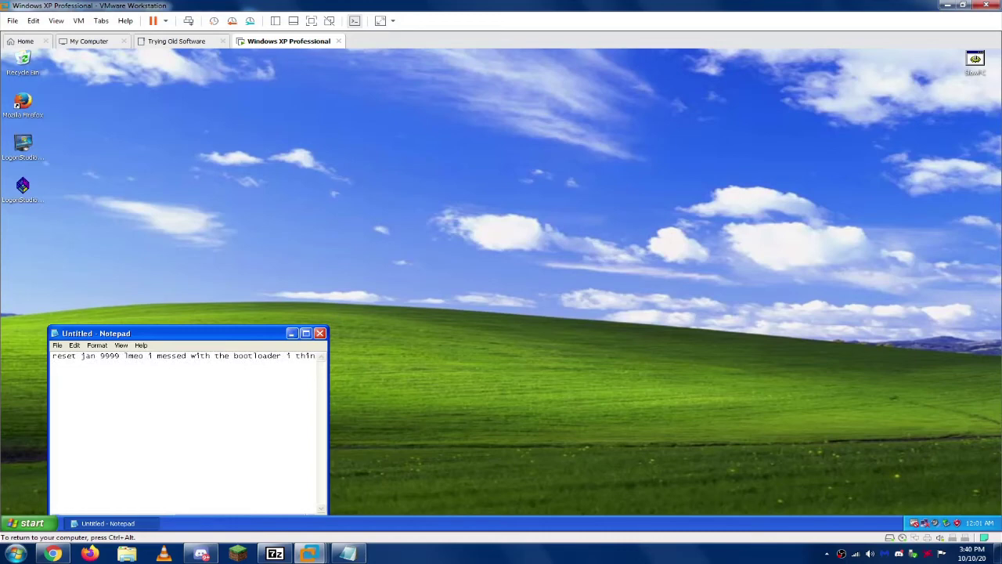
{"action": "type", "text": "k"}
{"action": "key", "text": "Return"}
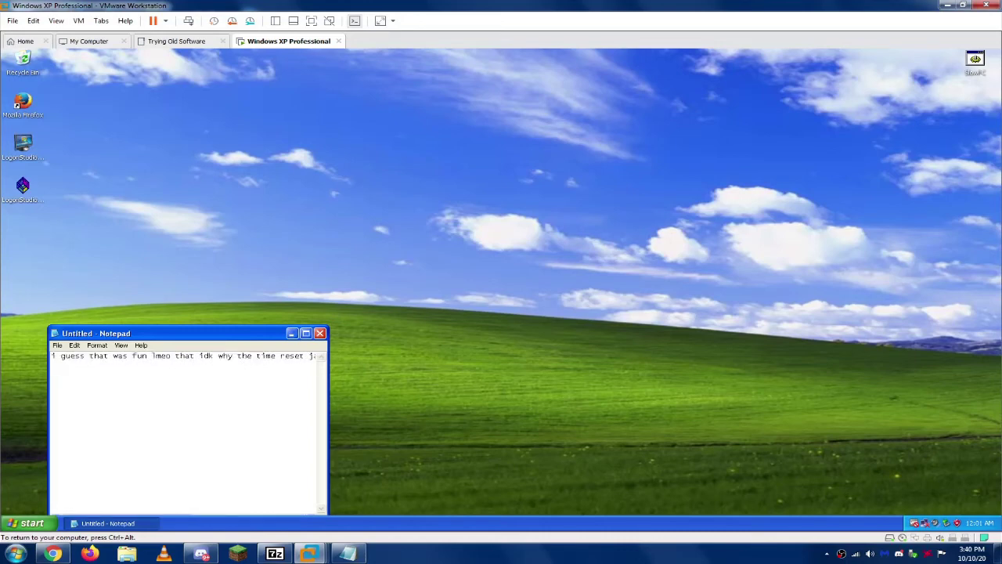
Step: Cancel saving the note and close Notepad, discarding its text
{"action": "key", "text": "ctrl+s"}
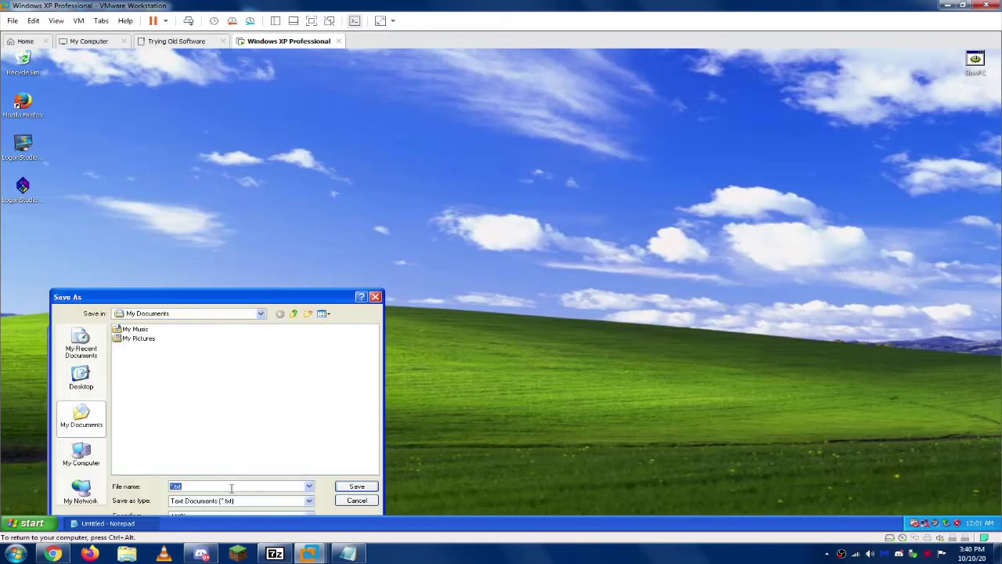
{"action": "left_click", "coordinate": [361, 501]}
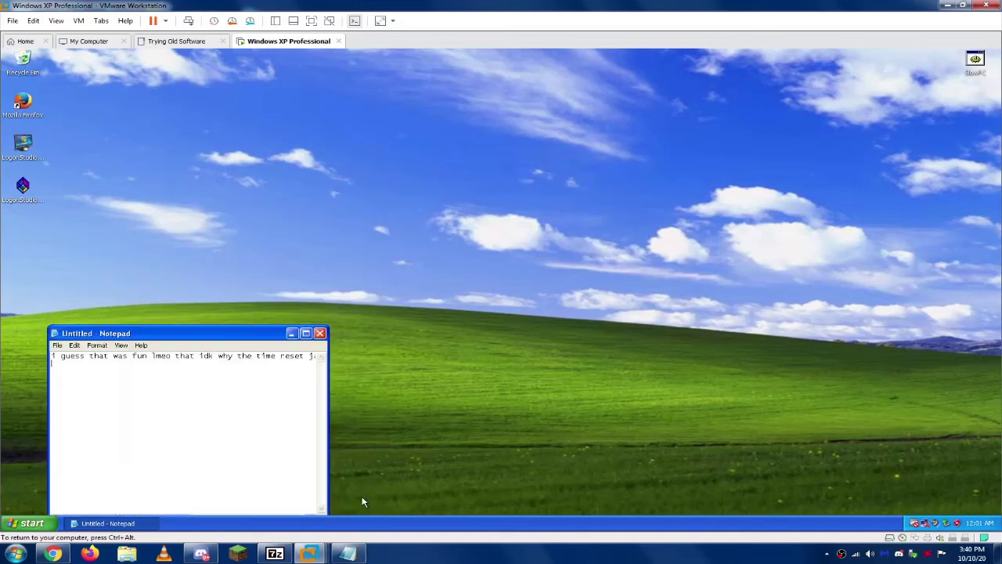
{"action": "left_click", "coordinate": [319, 332]}
{"action": "left_click", "coordinate": [503, 322]}
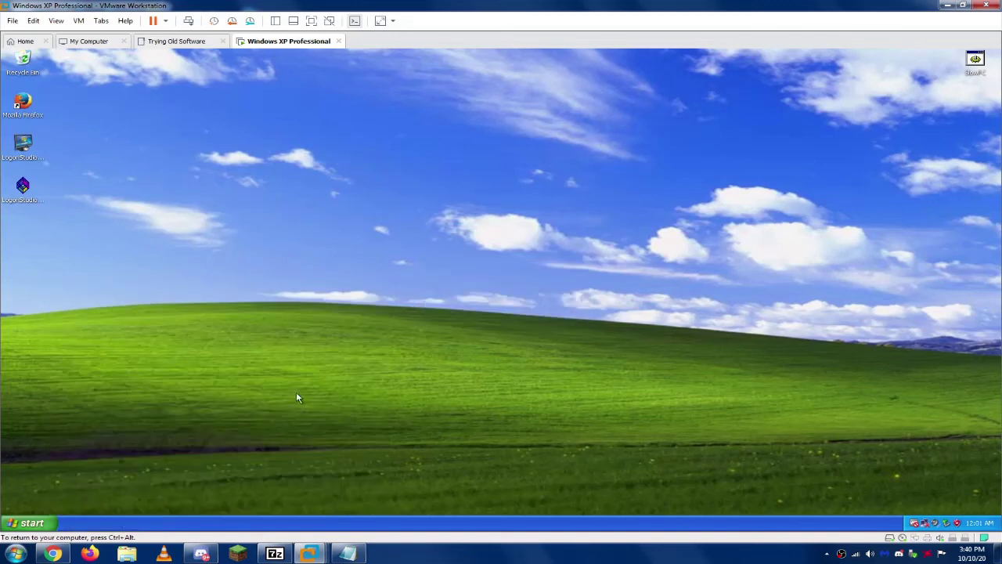
Step: Open the boot configuration file C:/boot.ini in the XP guest and maximize its window
{"action": "key", "text": "super+r"}
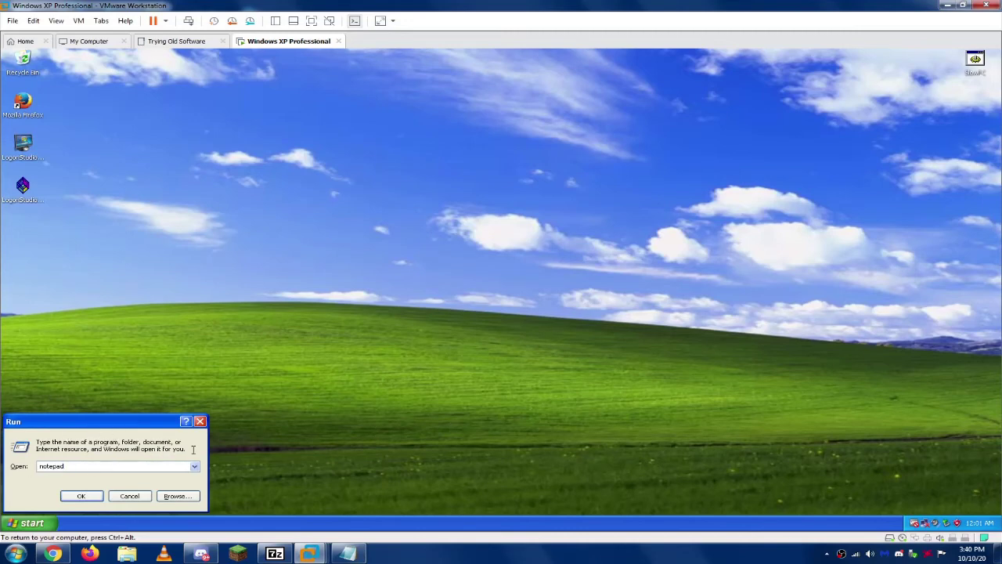
{"action": "type", "text": "C:/"}
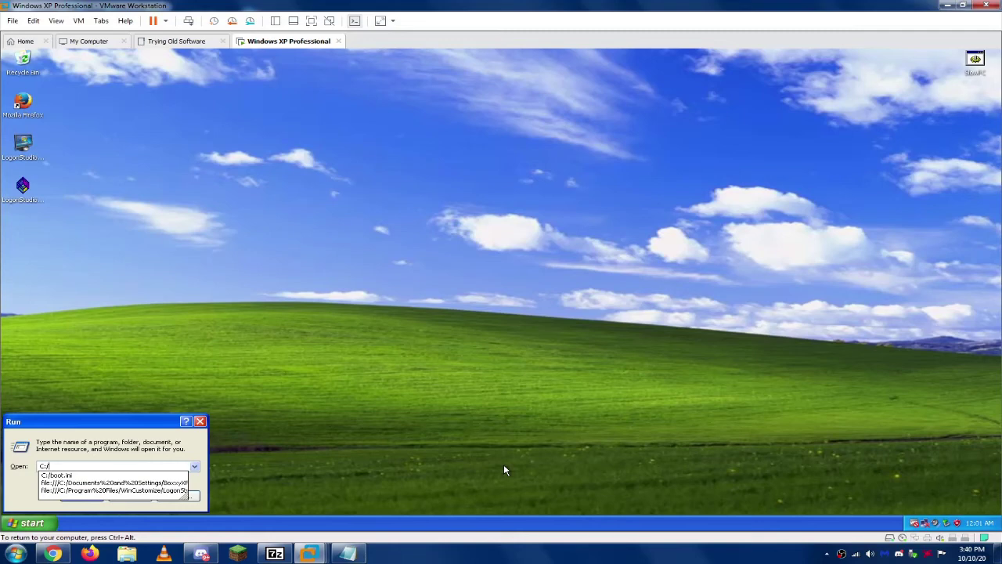
{"action": "type", "text": "Bo"}
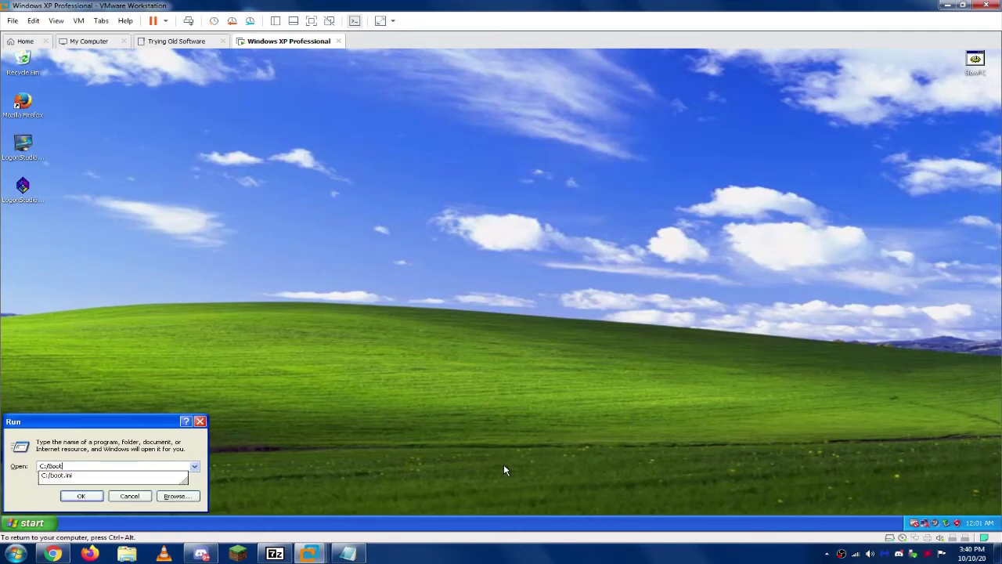
{"action": "key", "text": "Down"}
{"action": "key", "text": "Return"}
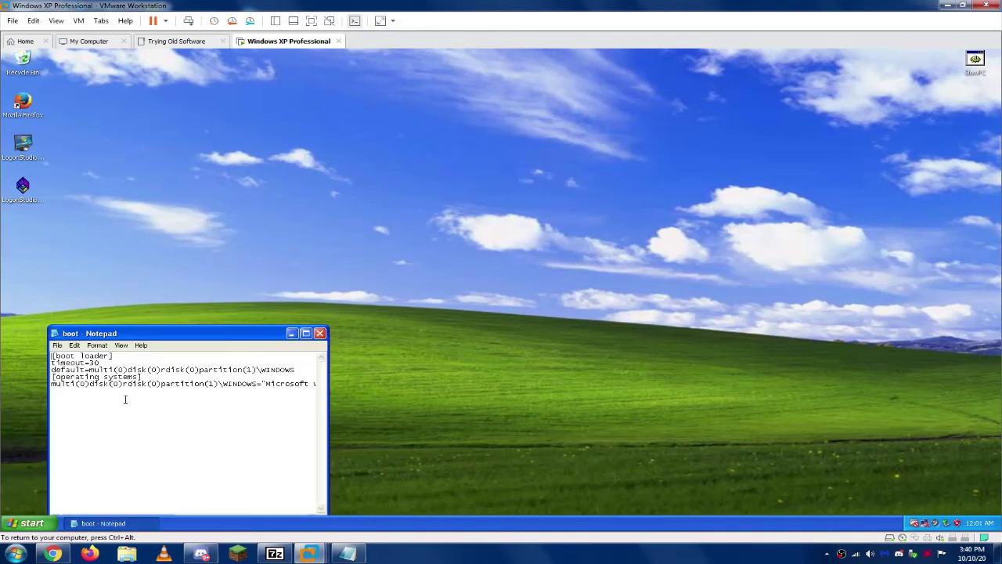
{"action": "left_click", "coordinate": [305, 333]}
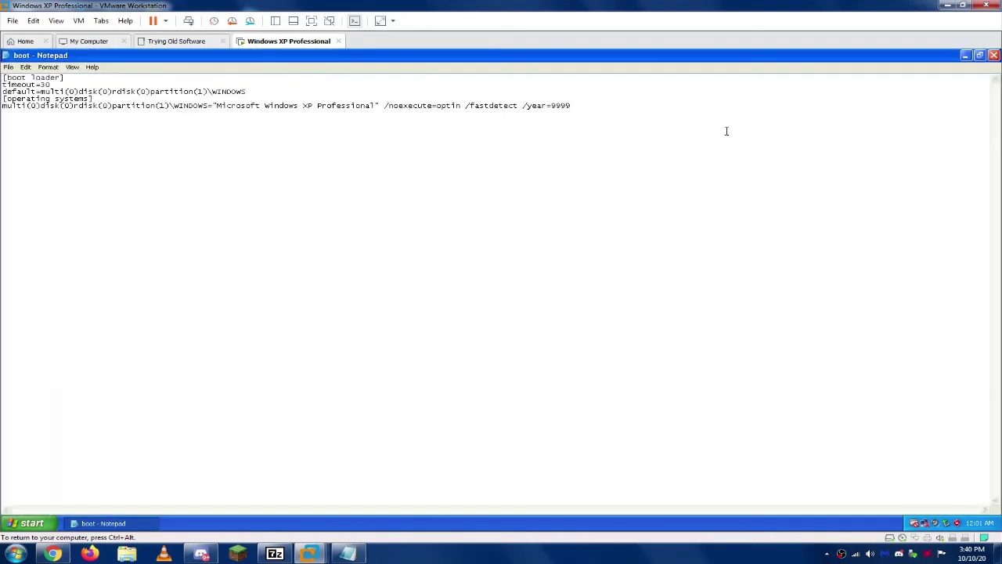
Step: Change the /year switch of the Windows XP Professional boot entry to 10000, then save and close the file
{"action": "left_click_drag", "start_coordinate": [571, 105], "coordinate": [551, 105]}
{"action": "left_click", "coordinate": [571, 105]}
{"action": "left_click", "coordinate": [581, 105]}
{"action": "type", "text": "10000"}
{"action": "key", "text": "ctrl+alt"}
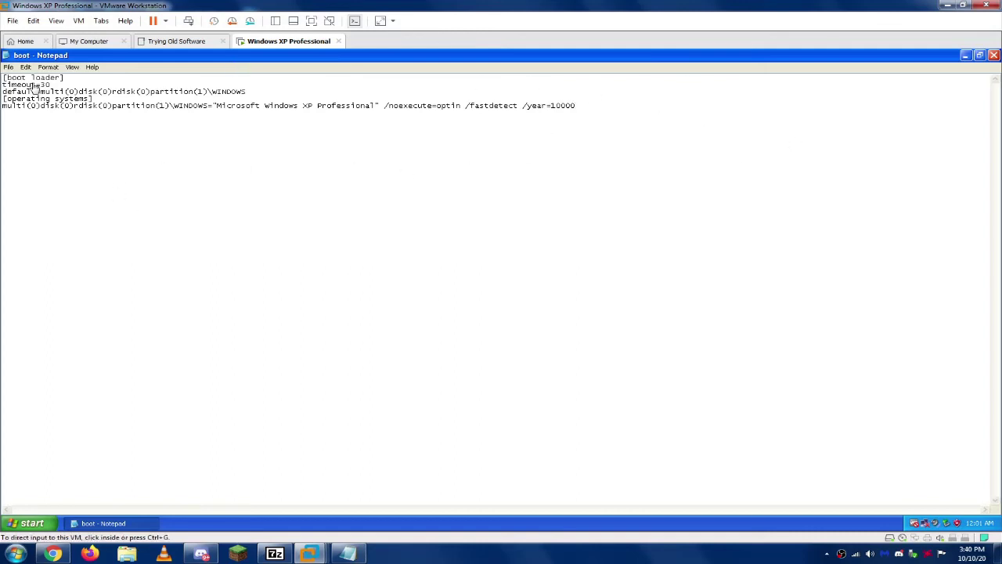
{"action": "left_click", "coordinate": [8, 67]}
{"action": "left_click", "coordinate": [44, 98]}
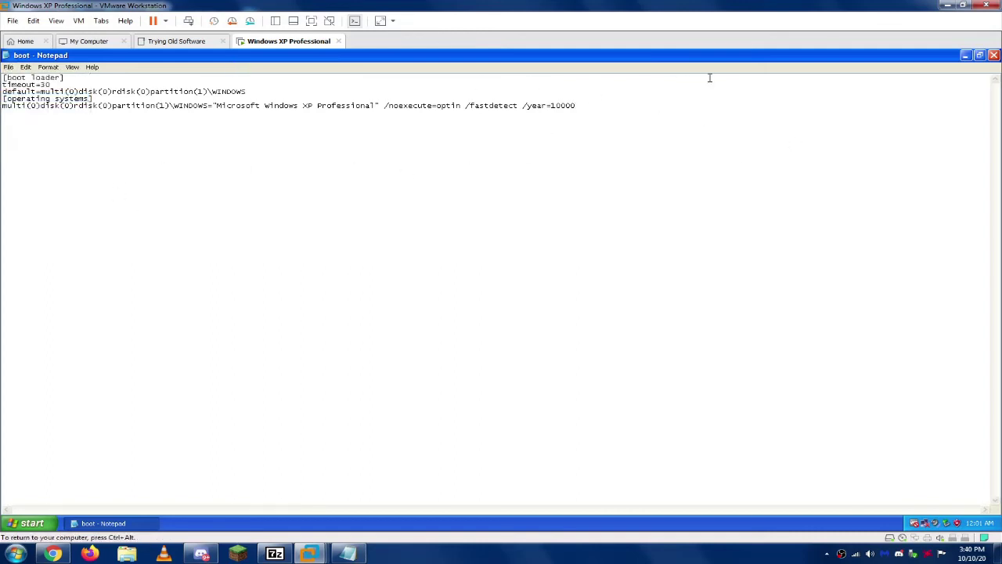
{"action": "left_click", "coordinate": [993, 54]}
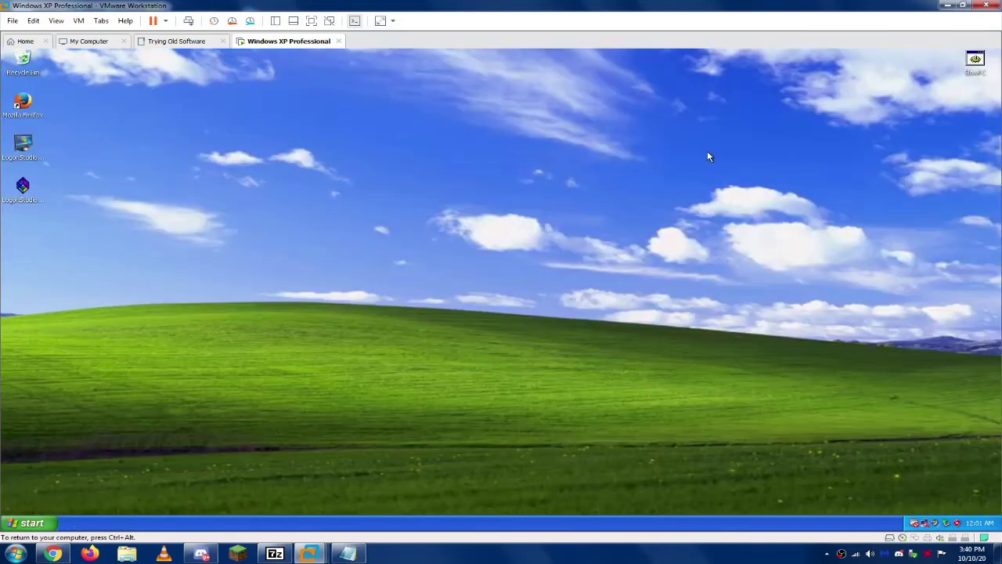
Step: Open a blank Notepad document in the XP guest and write "Lets just break it lolr"
{"action": "left_click", "coordinate": [28, 522]}
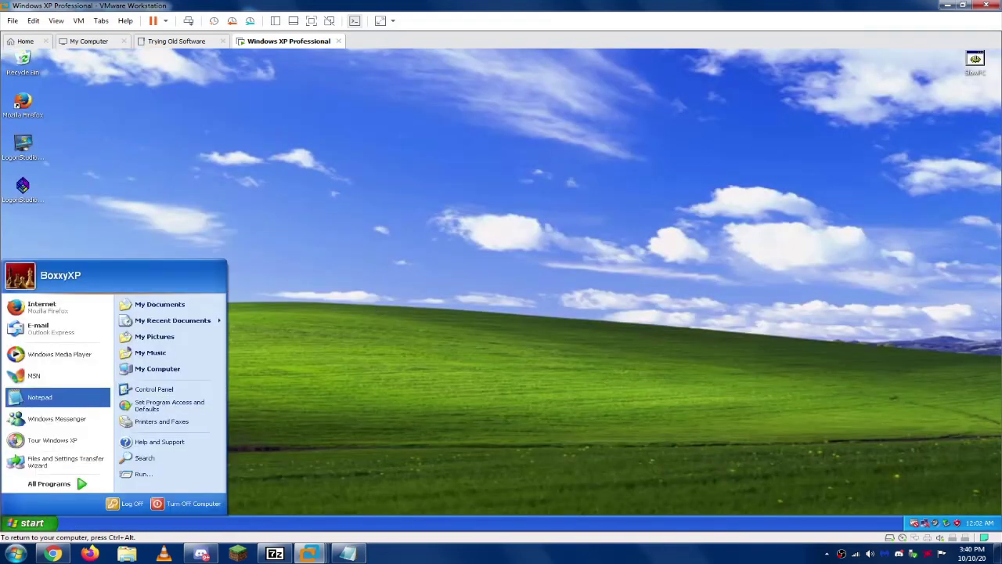
{"action": "left_click", "coordinate": [41, 397]}
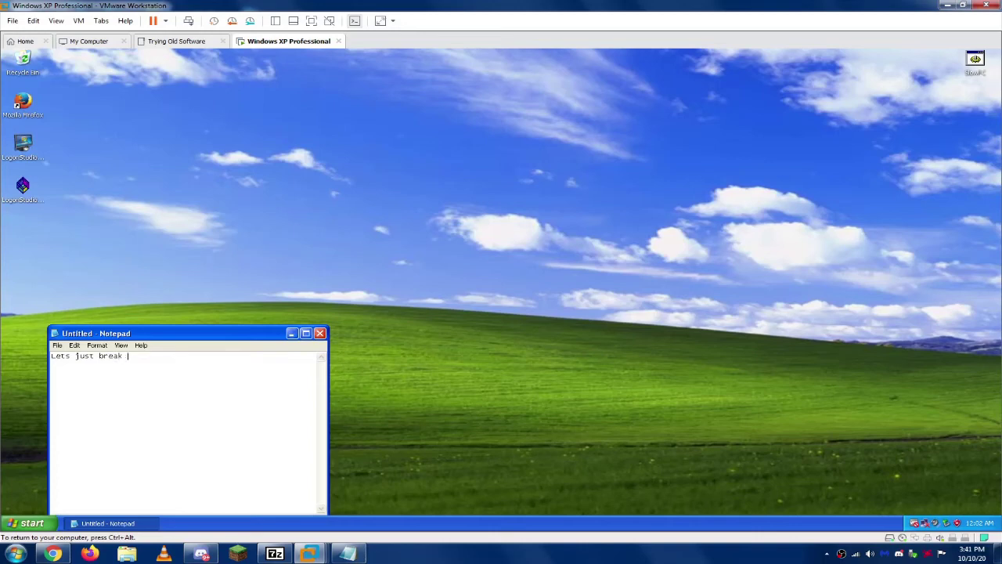
{"action": "type", "text": "Lets just break it lolr"}
Step: Restart the Windows XP guest, discarding the unsaved Notepad text
{"action": "left_click", "coordinate": [28, 522]}
{"action": "left_click", "coordinate": [191, 504]}
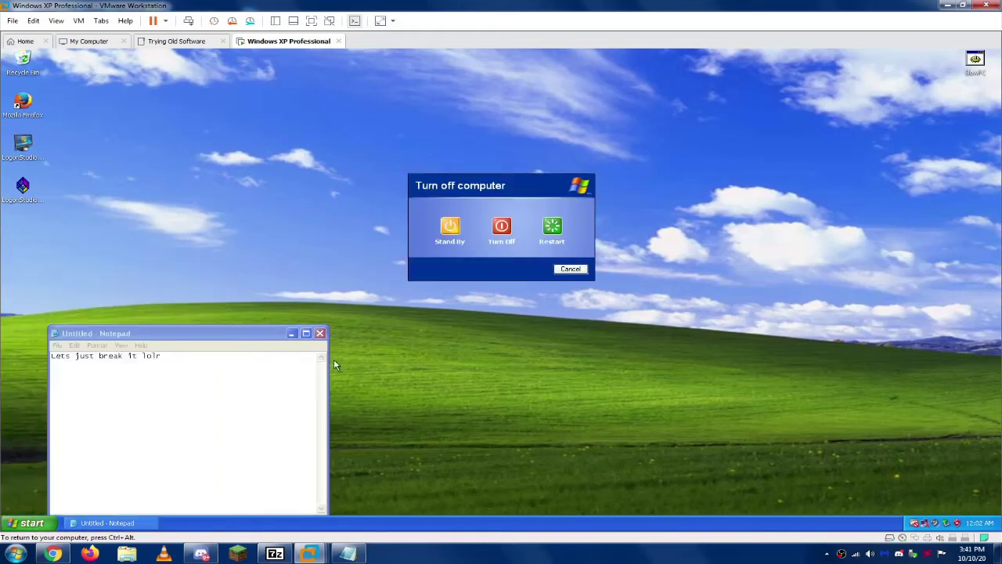
{"action": "left_click", "coordinate": [551, 227]}
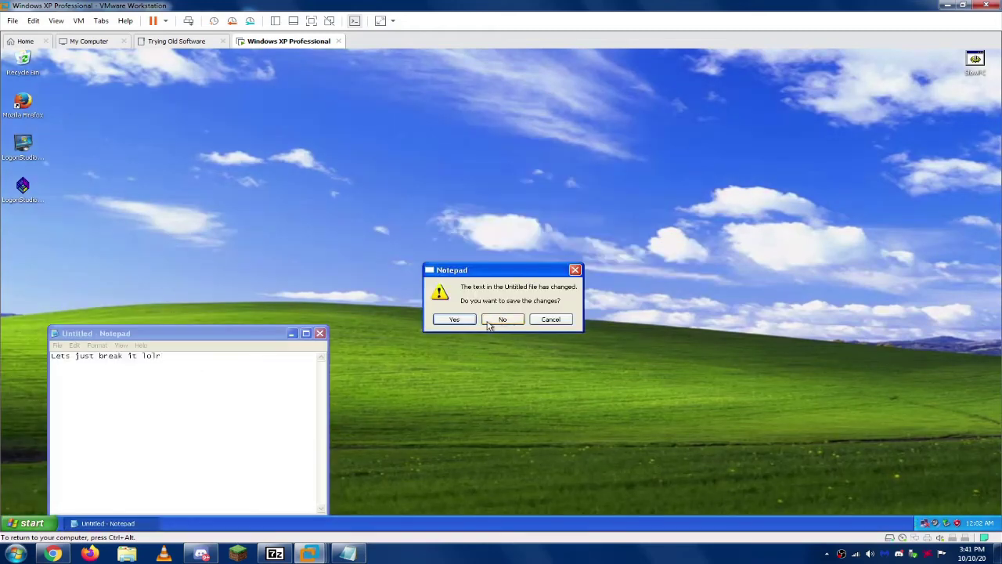
{"action": "left_click", "coordinate": [487, 325]}
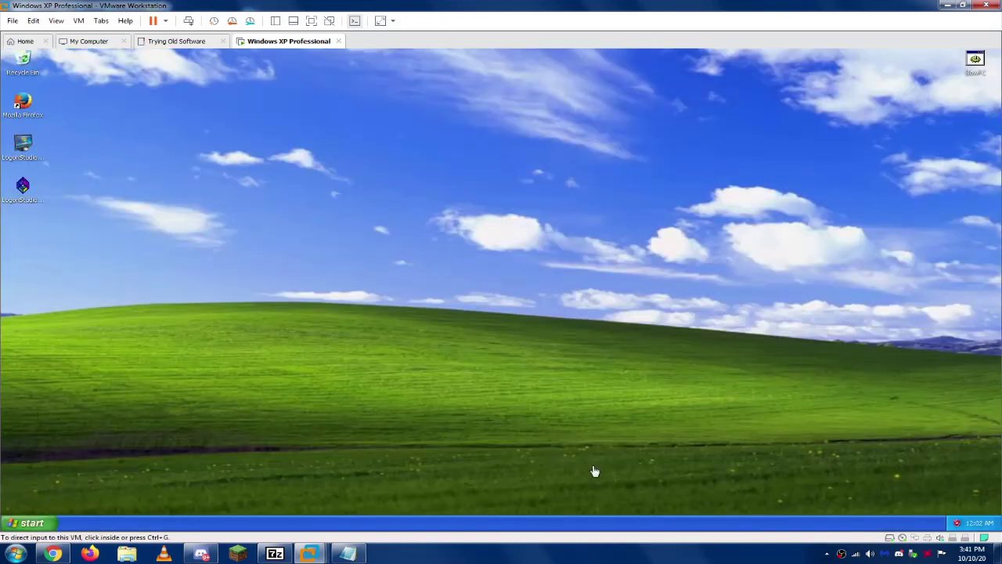
Step: Open the XP date and time settings and place Task Manager beside them with its performance graphs displayed
{"action": "right_click", "coordinate": [980, 522]}
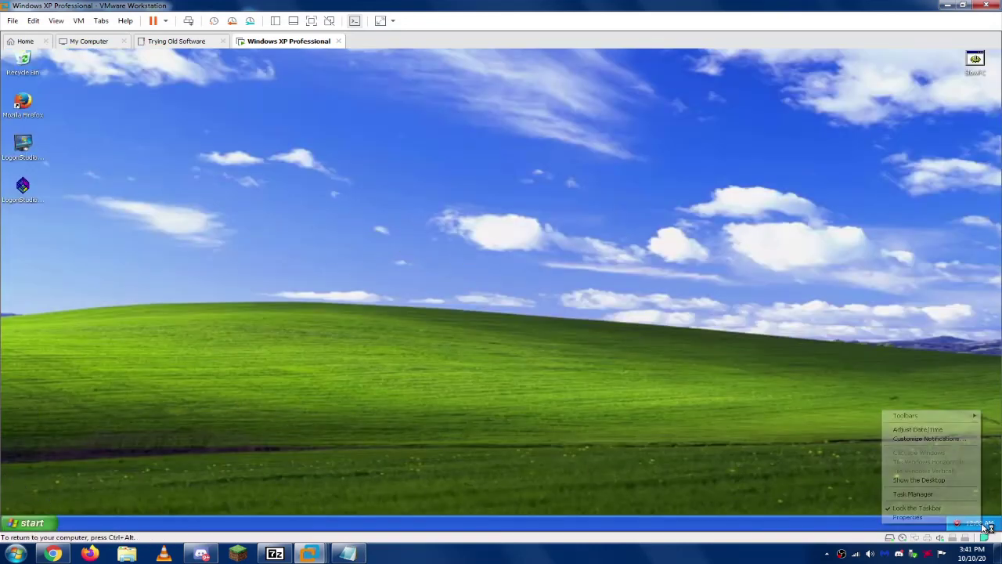
{"action": "left_click", "coordinate": [939, 429]}
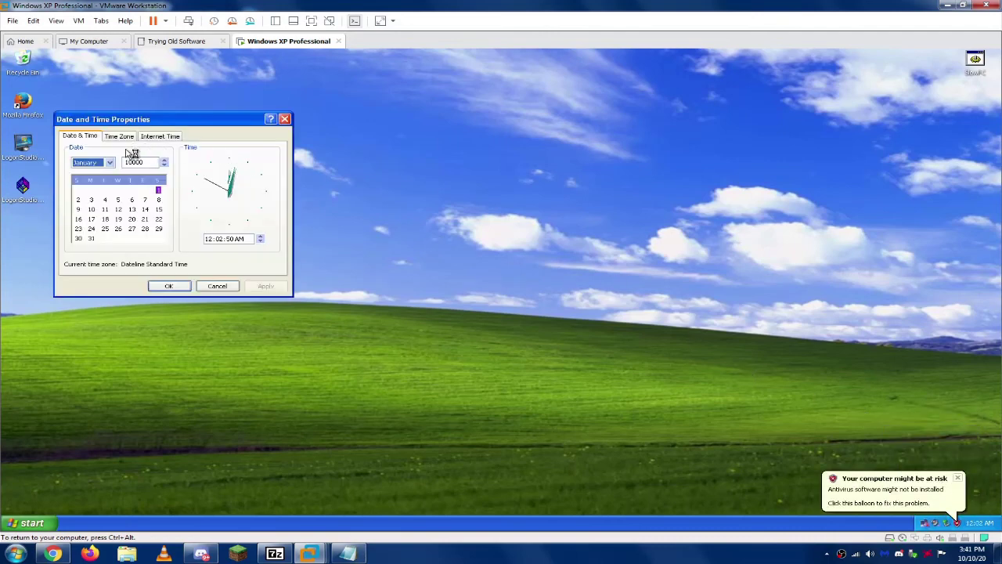
{"action": "right_click", "coordinate": [175, 520]}
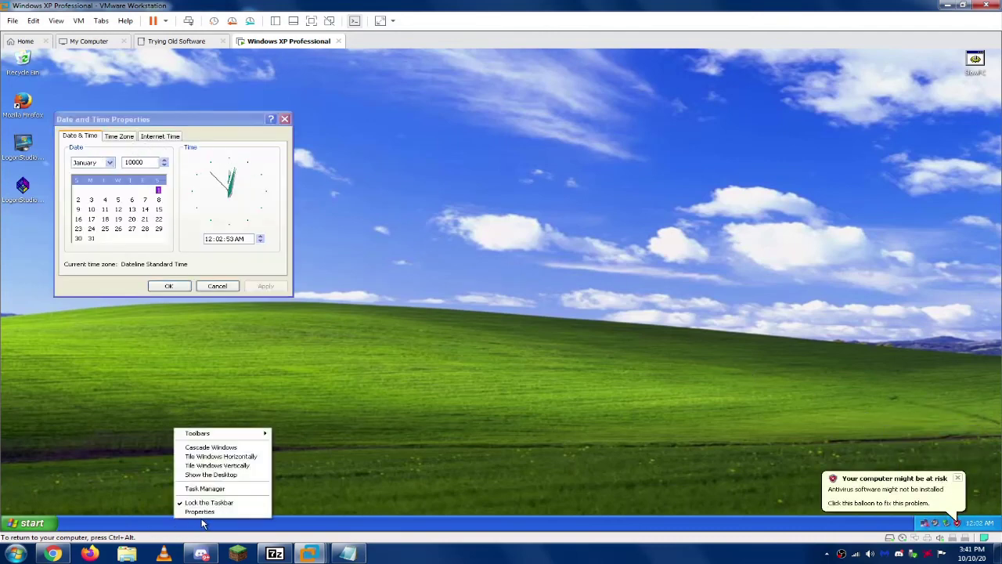
{"action": "left_click", "coordinate": [204, 488]}
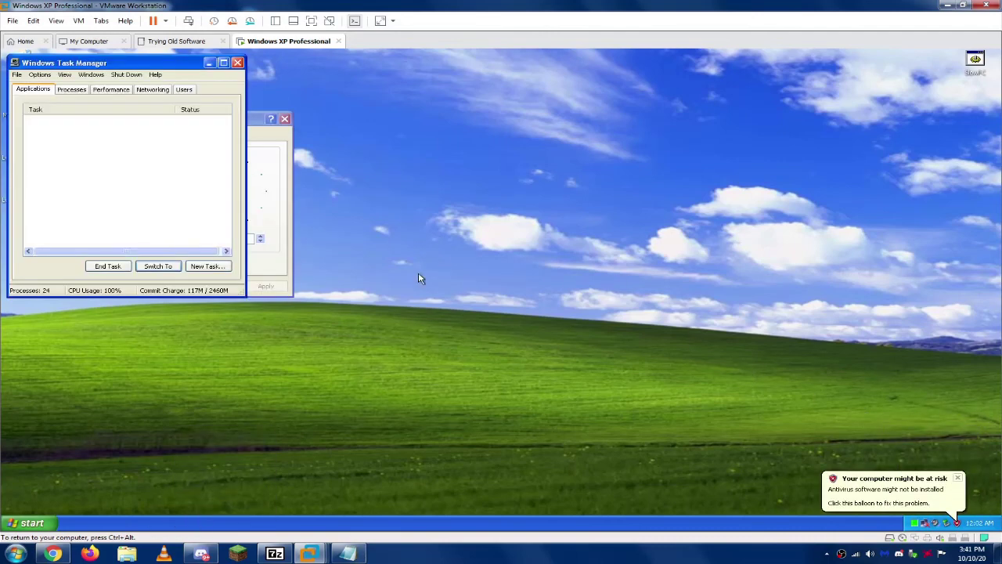
{"action": "left_click", "coordinate": [72, 90]}
{"action": "left_click_drag", "start_coordinate": [136, 63], "coordinate": [473, 105]}
{"action": "left_click", "coordinate": [448, 131]}
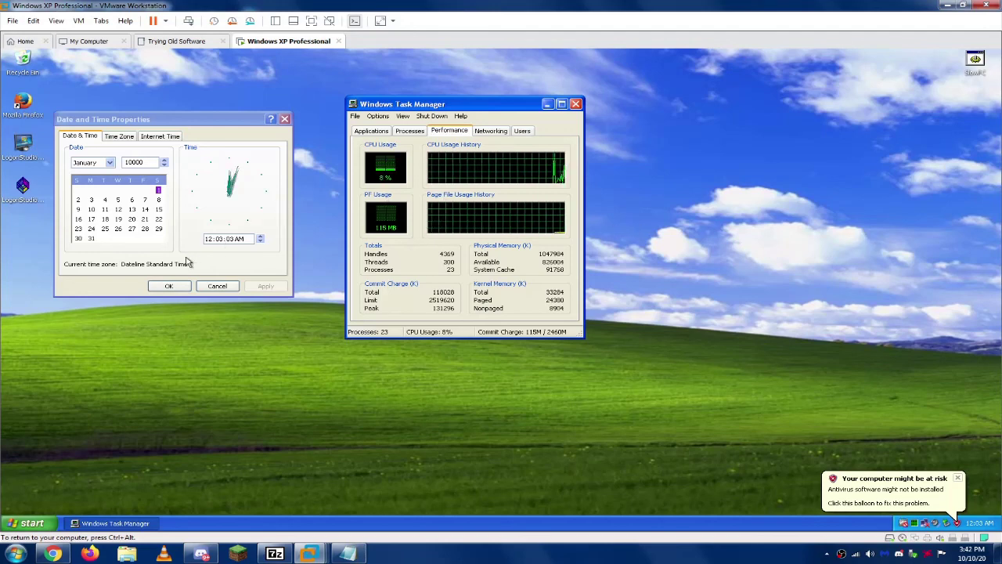
Step: Change the XP time zone to (GMT+12:00) Auckland, Wellington and apply it
{"action": "left_click", "coordinate": [119, 135]}
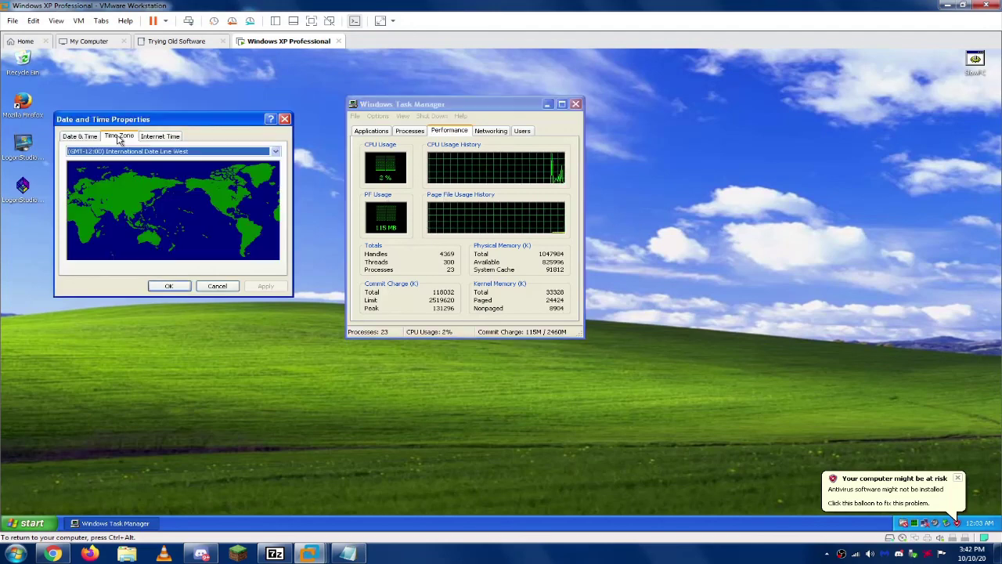
{"action": "left_click", "coordinate": [198, 154]}
{"action": "scroll", "coordinate": [199, 288], "scroll_direction": "down", "scroll_amount": 15}
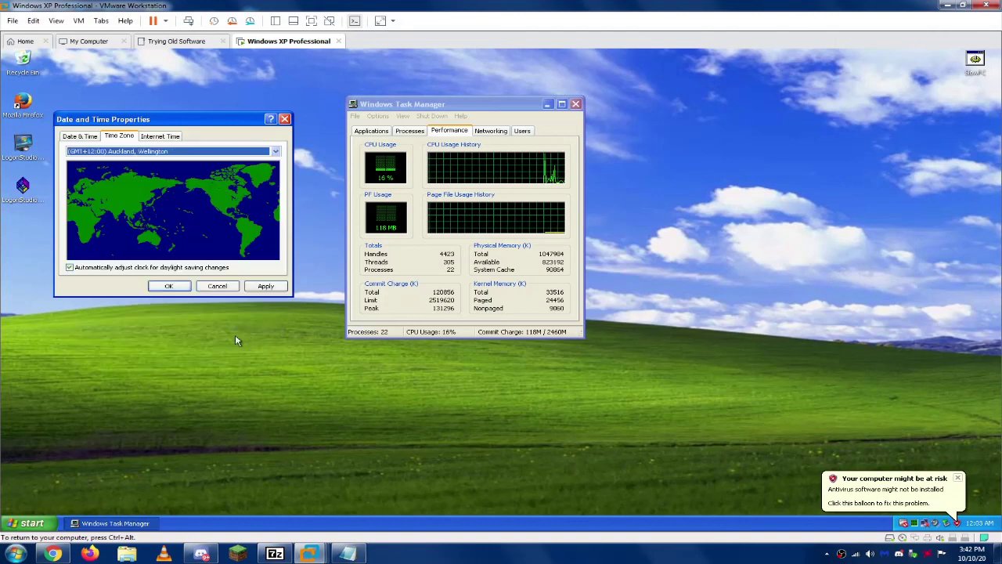
{"action": "left_click", "coordinate": [196, 349]}
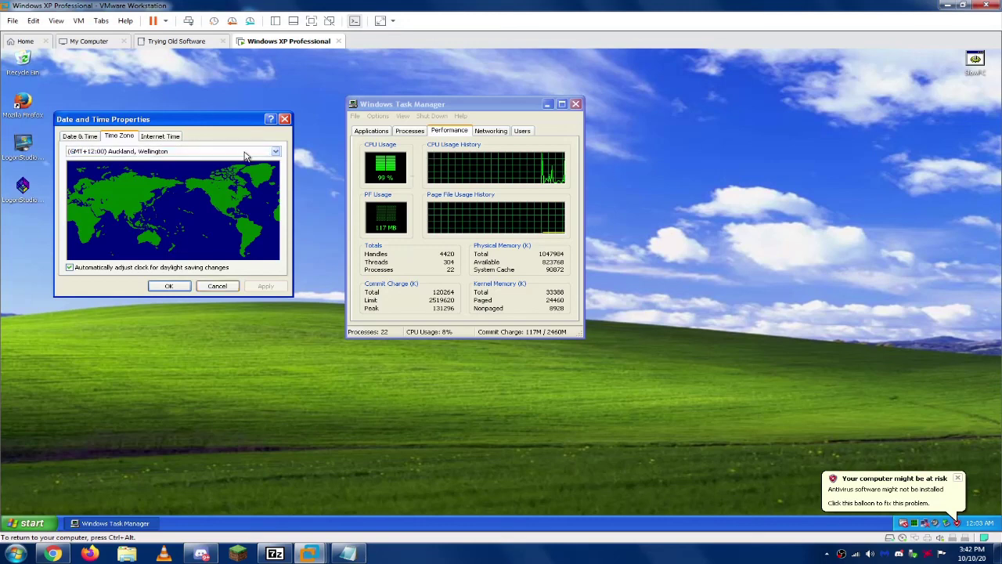
Step: Browse the XP time zone list, check the OBS recording briefly, and close the date and time settings without choosing another zone
{"action": "left_click", "coordinate": [274, 151]}
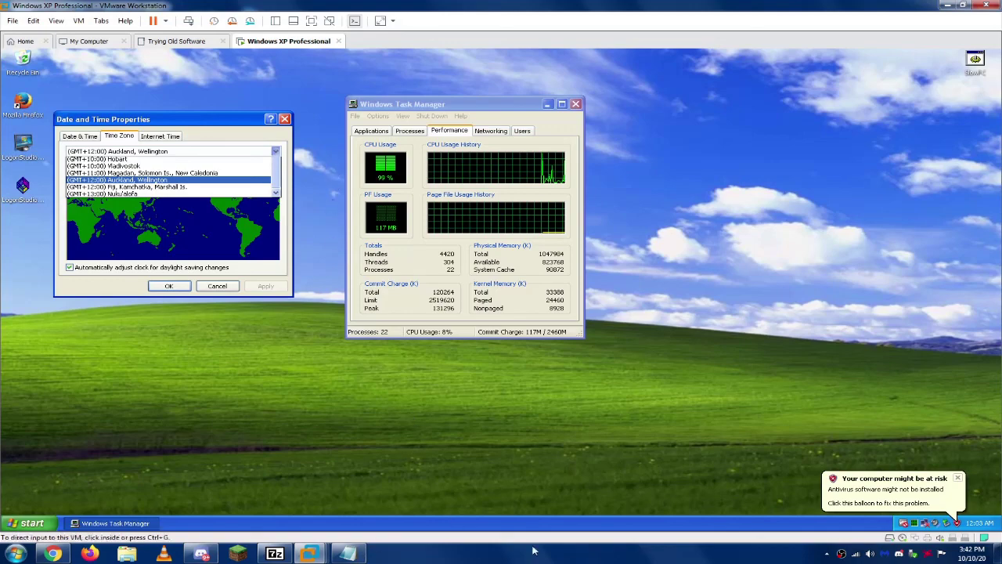
{"action": "left_click", "coordinate": [854, 554]}
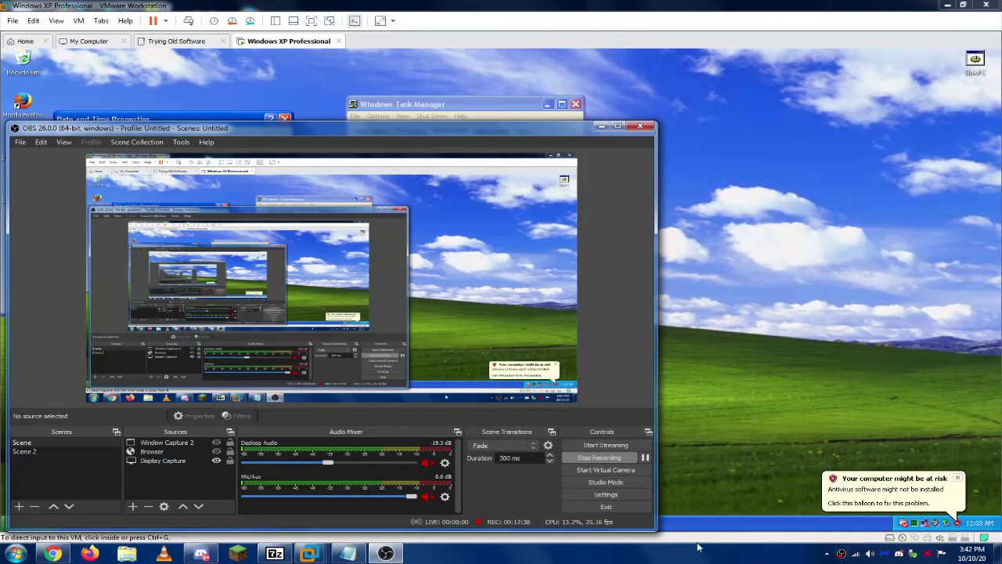
{"action": "left_click", "coordinate": [612, 5]}
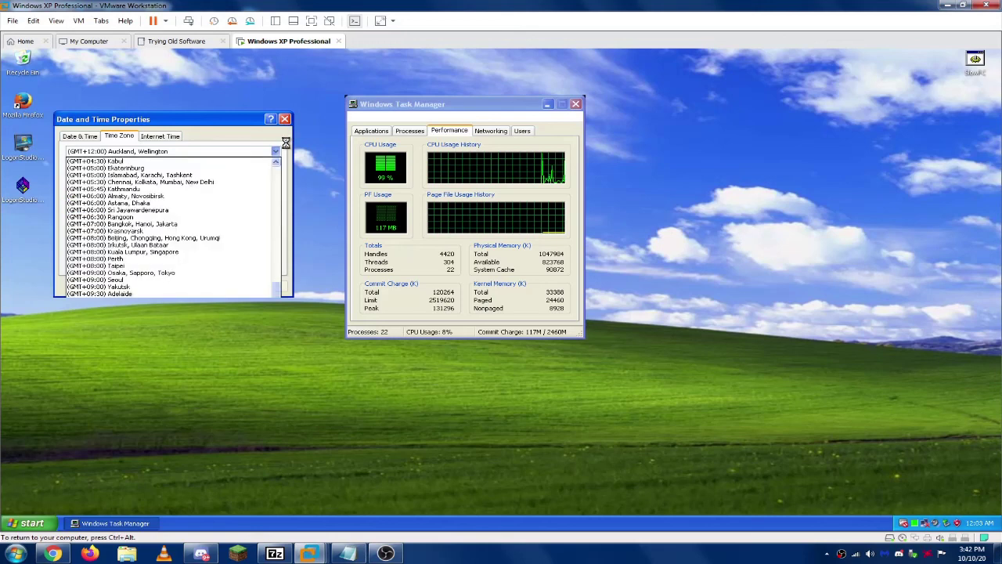
{"action": "left_click", "coordinate": [288, 138]}
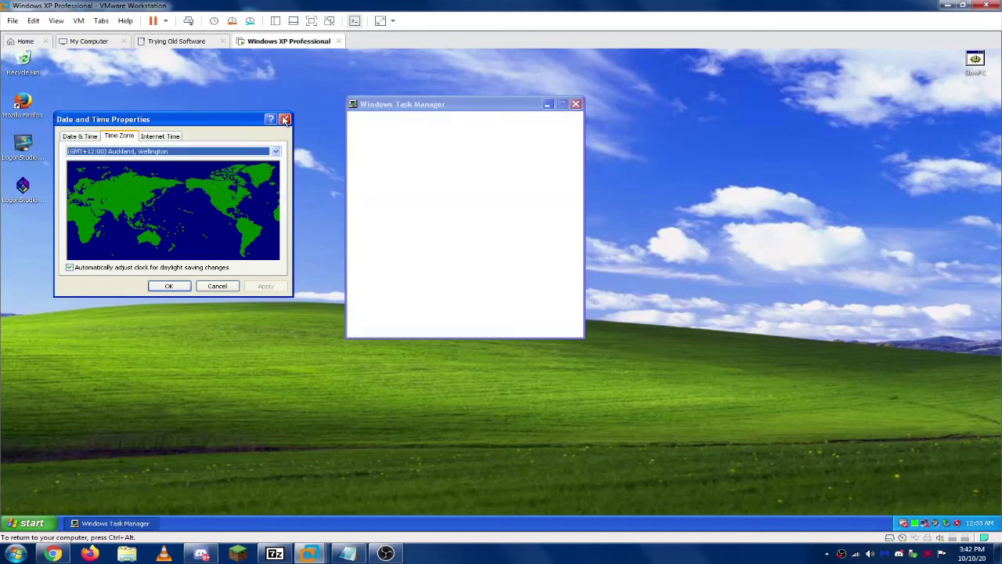
Step: Replace the host Notepad text with "Bye i will let u guys go now lol like and sub" and switch to OBS
{"action": "left_click", "coordinate": [347, 553]}
{"action": "key", "text": "ctrl+a"}
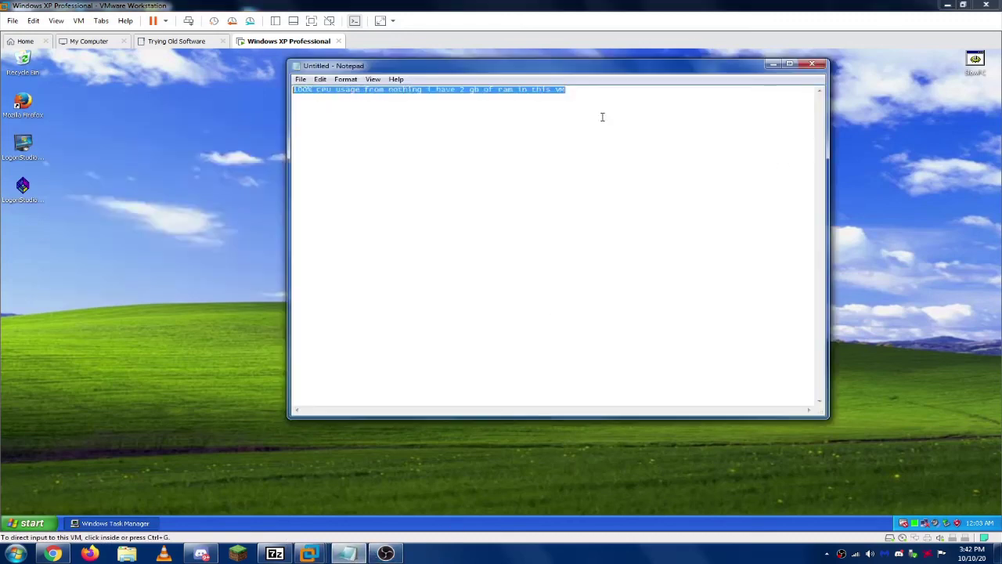
{"action": "type", "text": "Bye"}
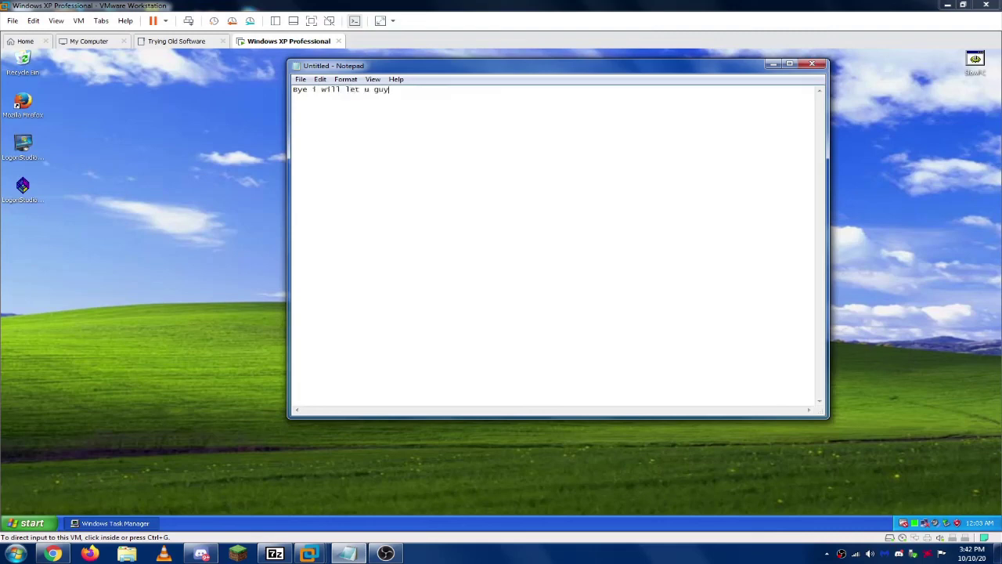
{"action": "type", "text": "i will let u guys go now lol like and sub"}
{"action": "left_click", "coordinate": [385, 553]}
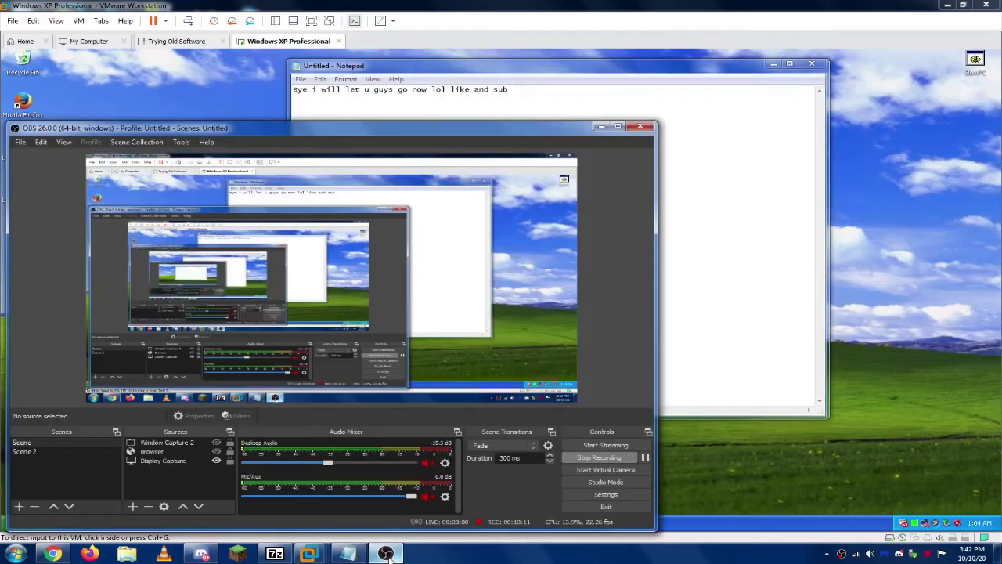